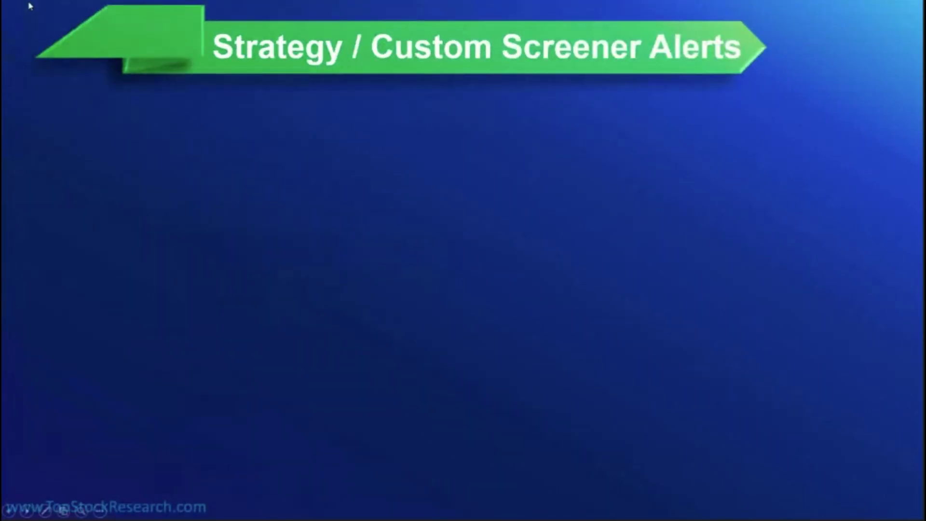
Switch from the slides to the stock screener site in the browser, run the Top Gainers screener for Bluechip and look through its results.
left_click(30, 5)
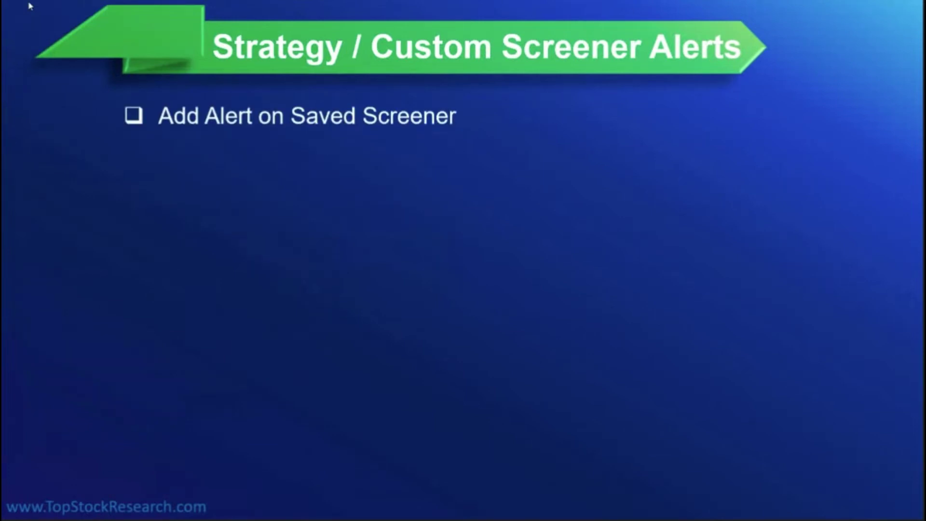
key("alt+Tab")
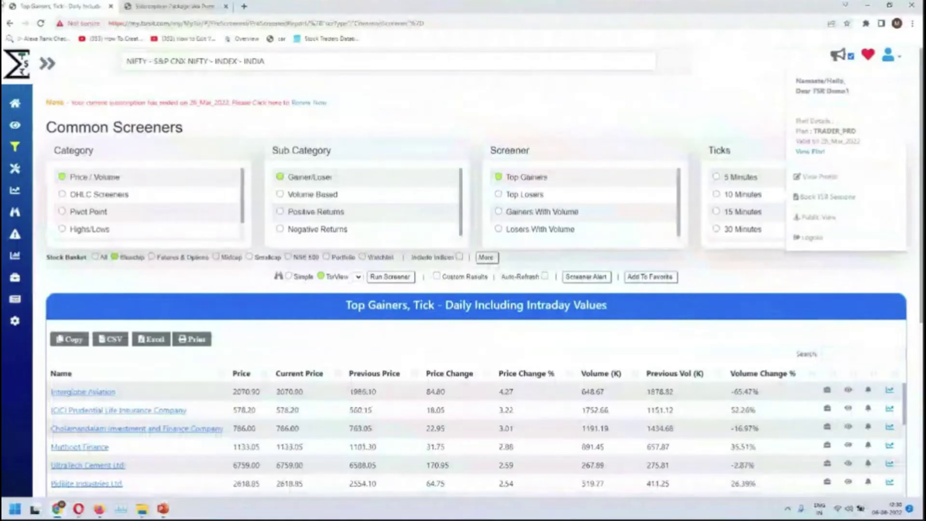
mouse_move(33, 237)
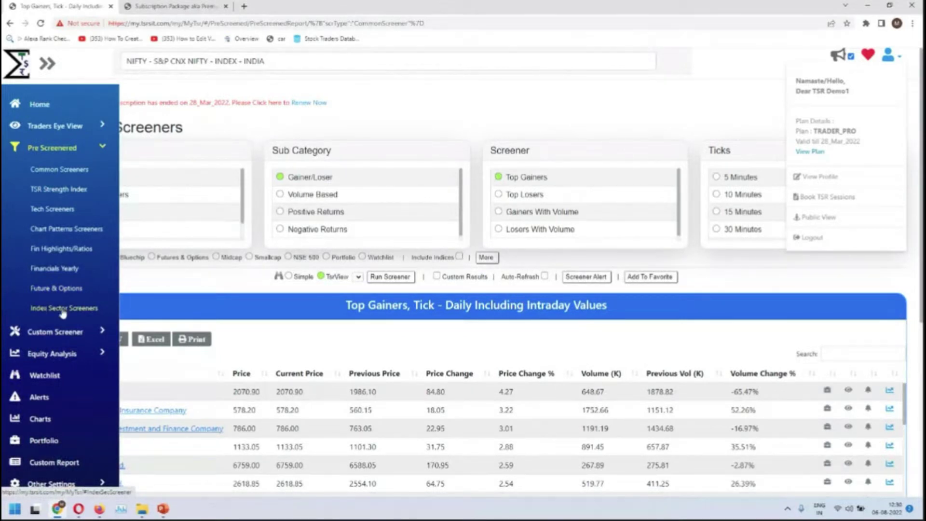
left_click(371, 283)
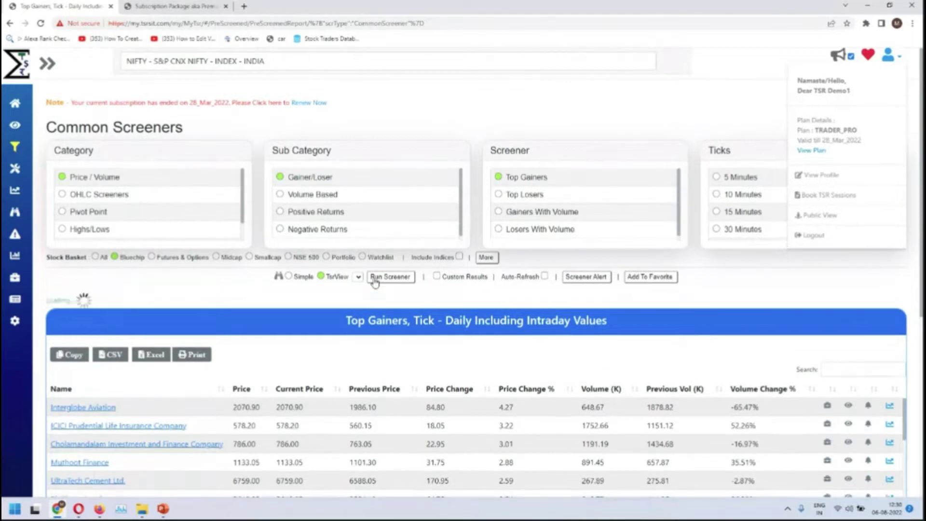
scroll(386, 275, "down", 5)
scroll(290, 337, "down", 8)
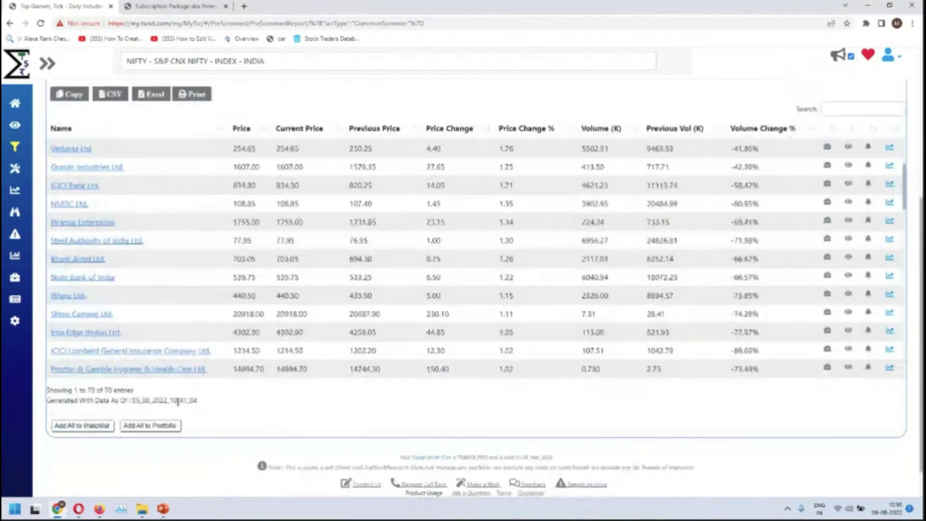
double_click(177, 402)
scroll(177, 402, "up", 5)
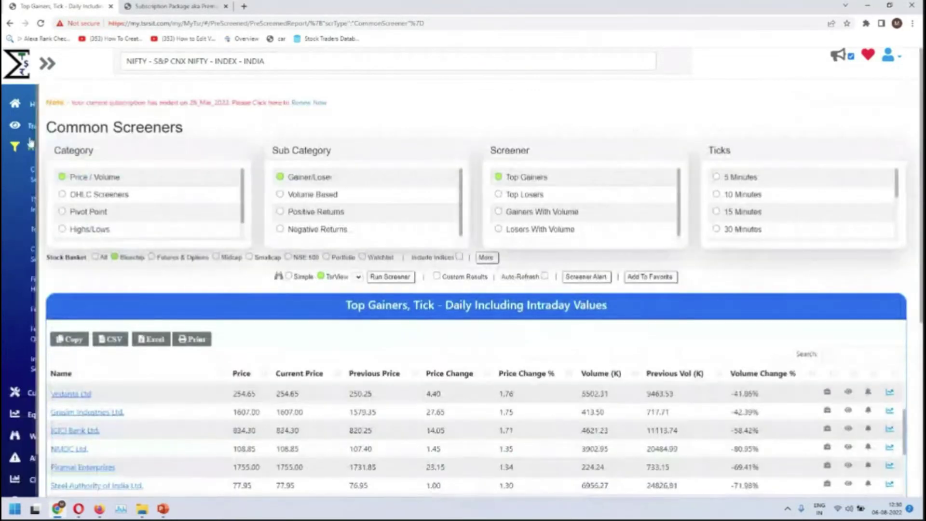
View the DIY - Do It Yourself custom screener page.
mouse_move(30, 142)
left_click(39, 333)
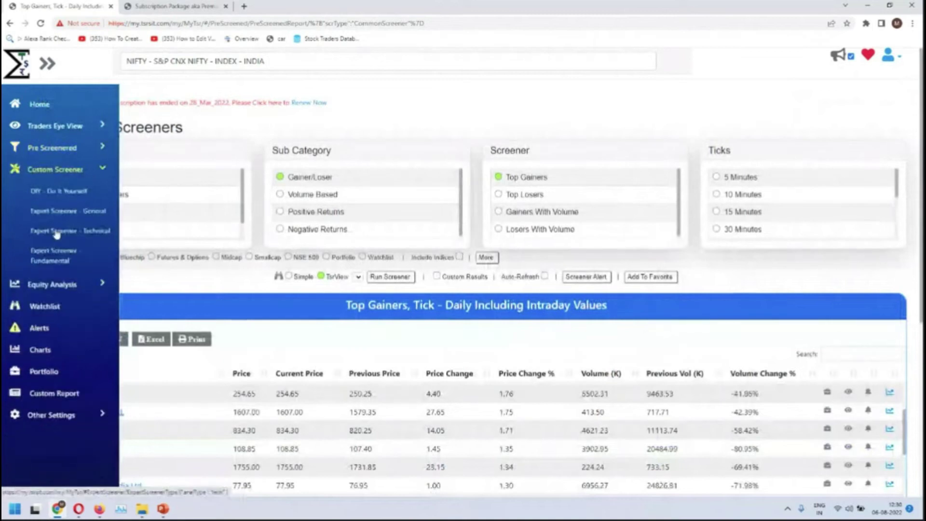
left_click(52, 191)
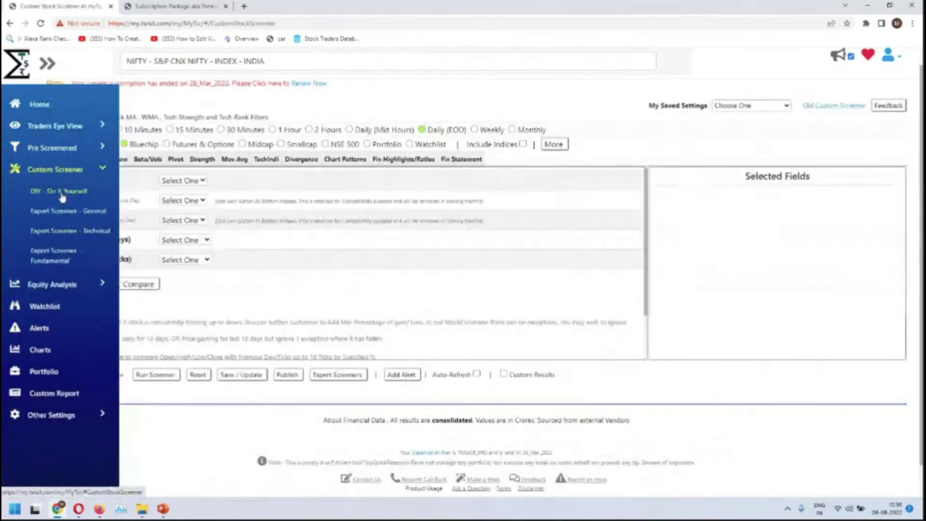
Go to alert management and delete all Stock Based Simple Alerts.
left_click(60, 330)
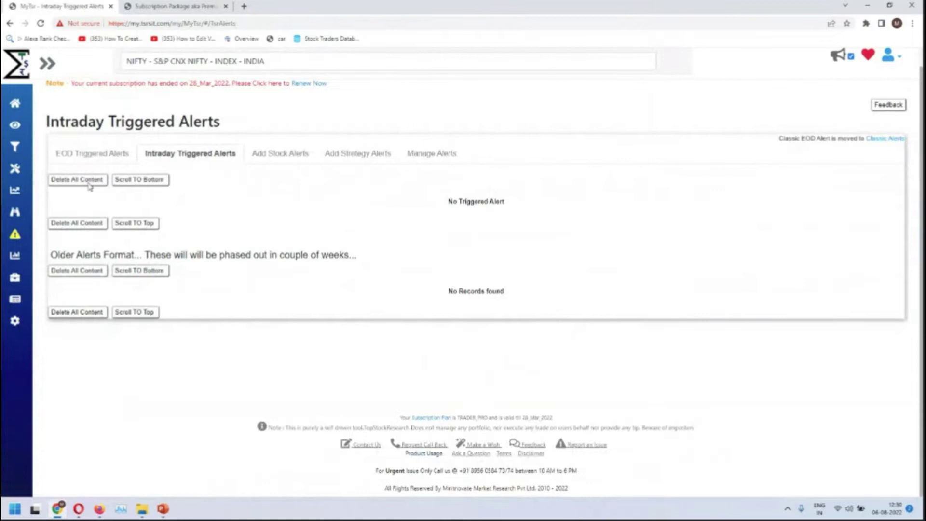
left_click(447, 154)
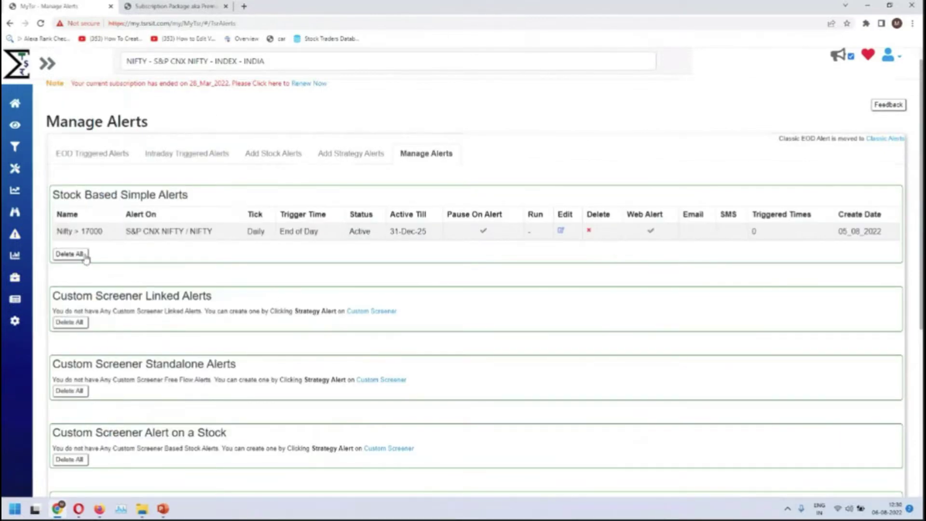
left_click(70, 254)
scroll(203, 231, "down", 3)
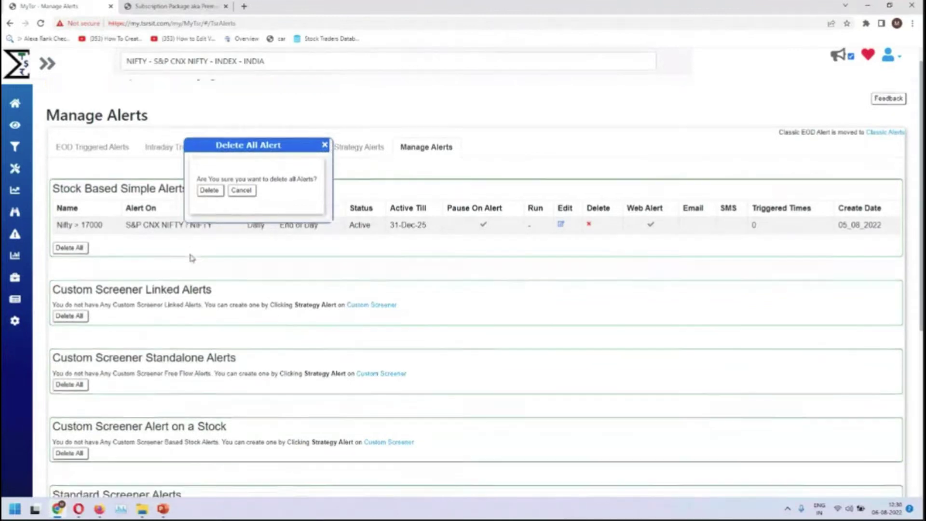
left_click(209, 191)
Delete all Standard Screener Alerts and close the confirmation dialog.
scroll(194, 251, "down", 2)
scroll(193, 250, "down", 3)
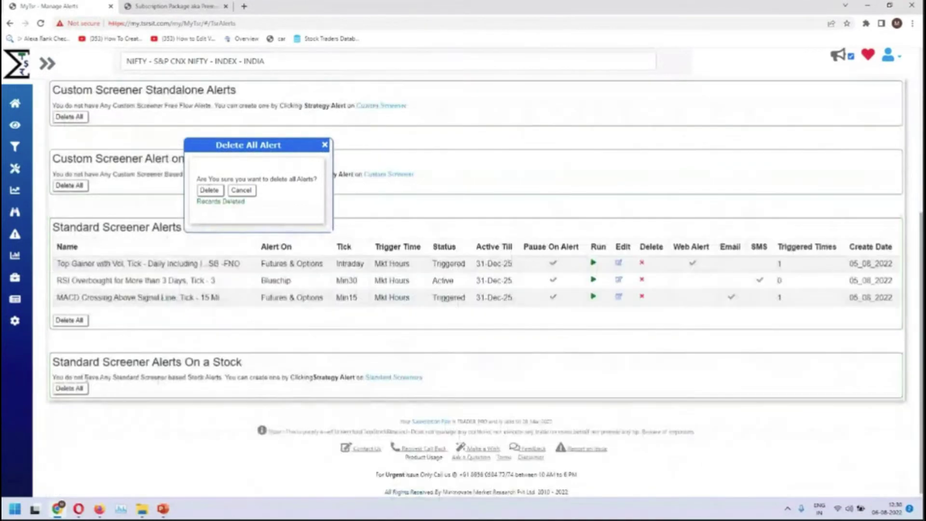
left_click(70, 321)
left_click(211, 192)
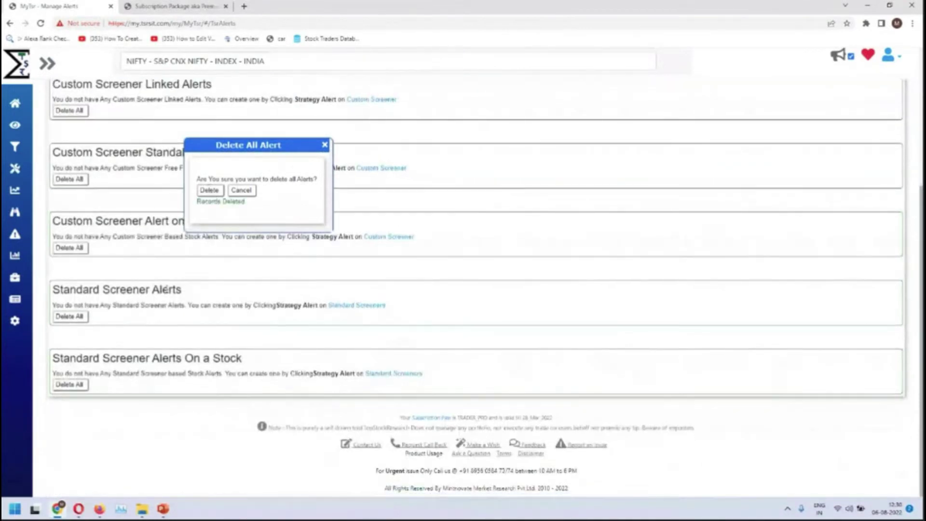
scroll(214, 197, "up", 4)
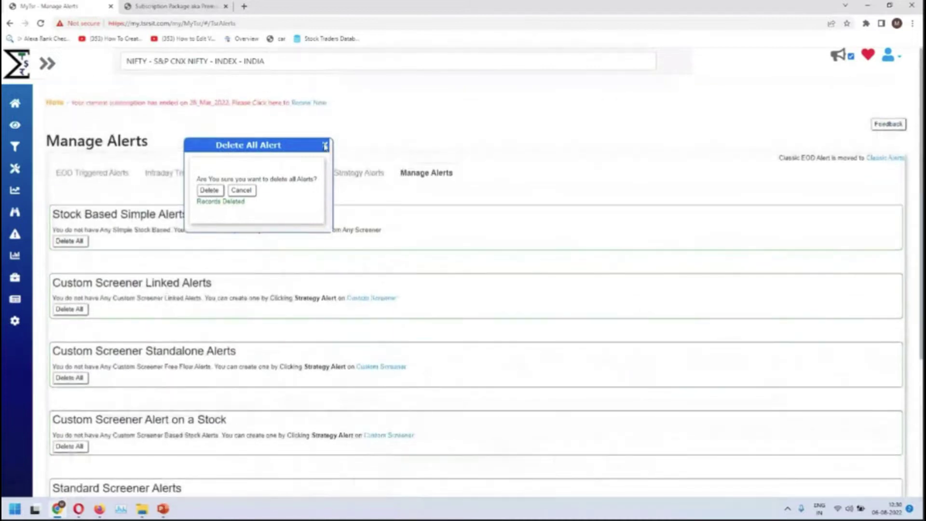
left_click(326, 146)
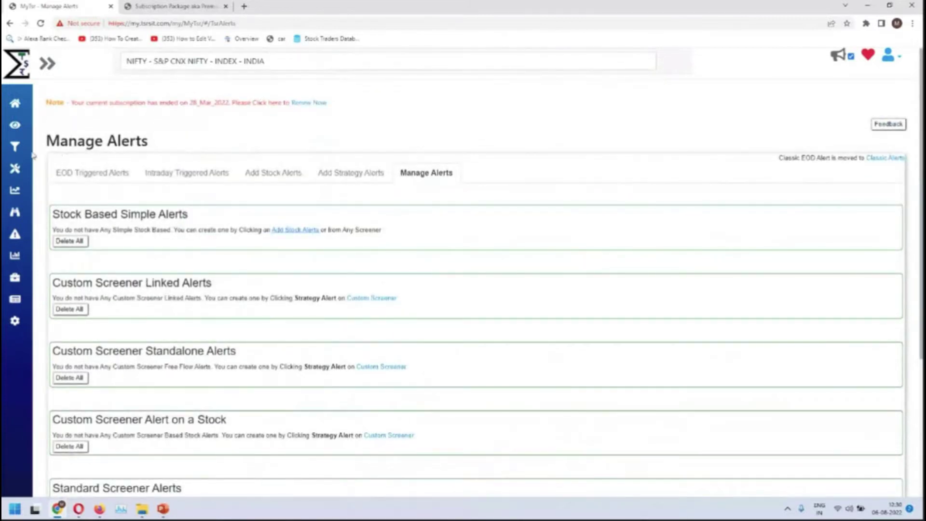
Open the DIY - Do It Yourself custom screener and look through the list of saved settings without choosing one.
mouse_move(19, 159)
left_click(41, 171)
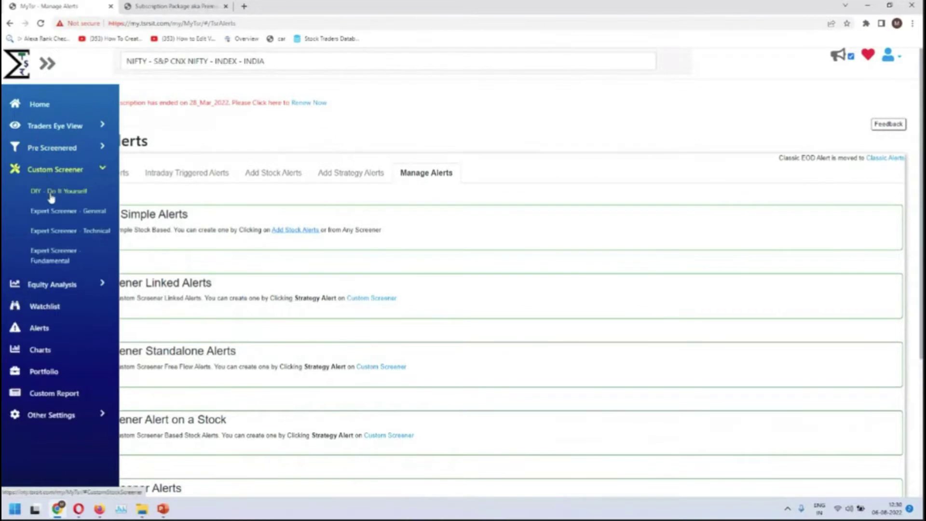
left_click(51, 193)
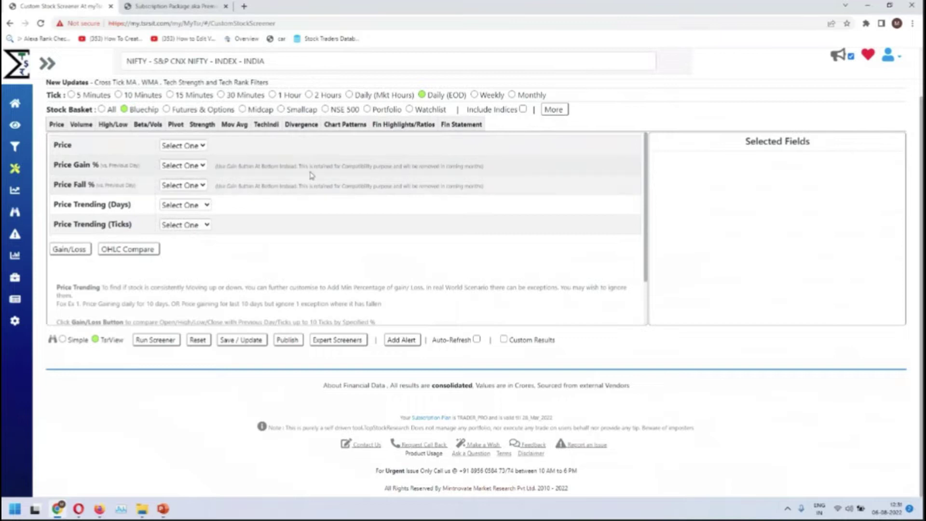
scroll(559, 245, "up", 1)
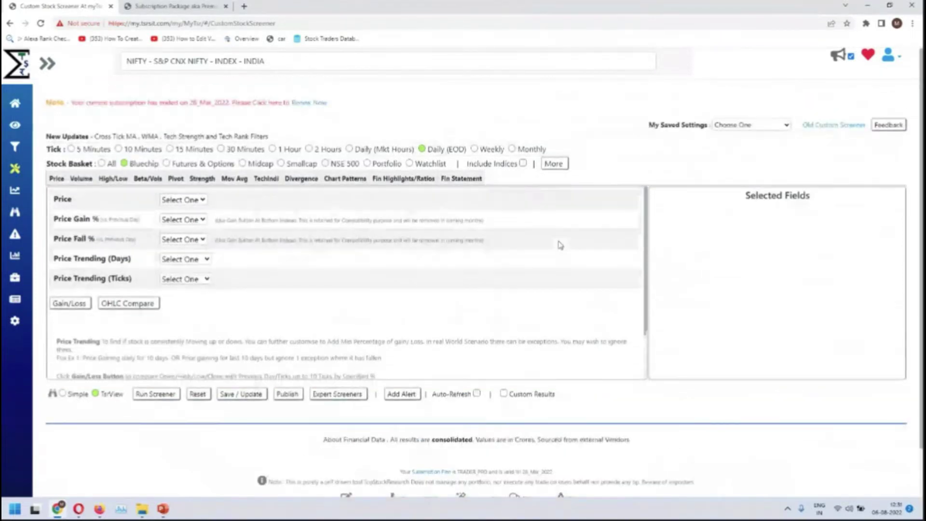
left_click(785, 125)
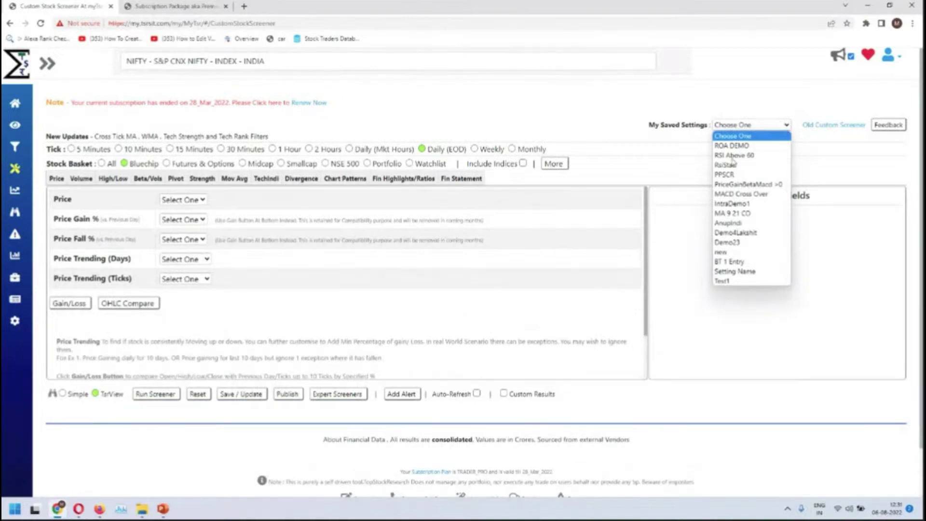
left_click(440, 271)
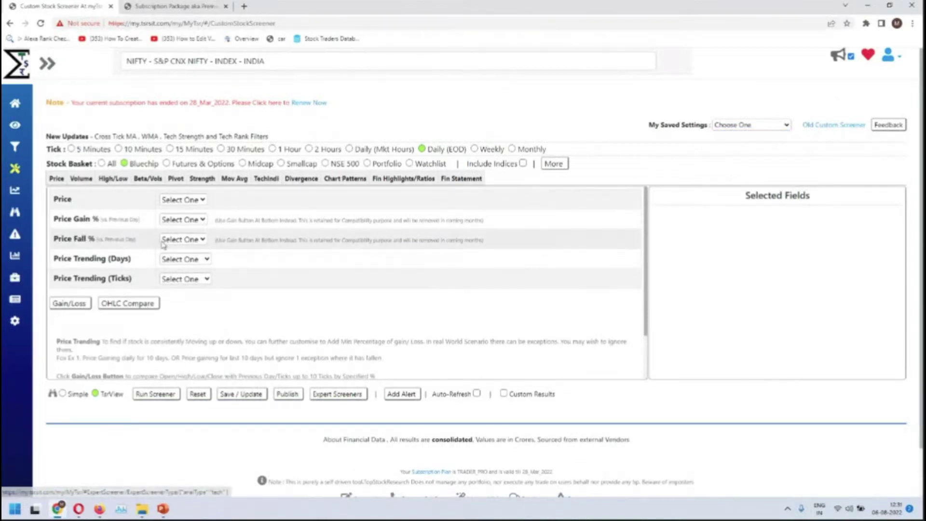
Add a Price criterion between 100 and 500 to the custom screener.
left_click(195, 206)
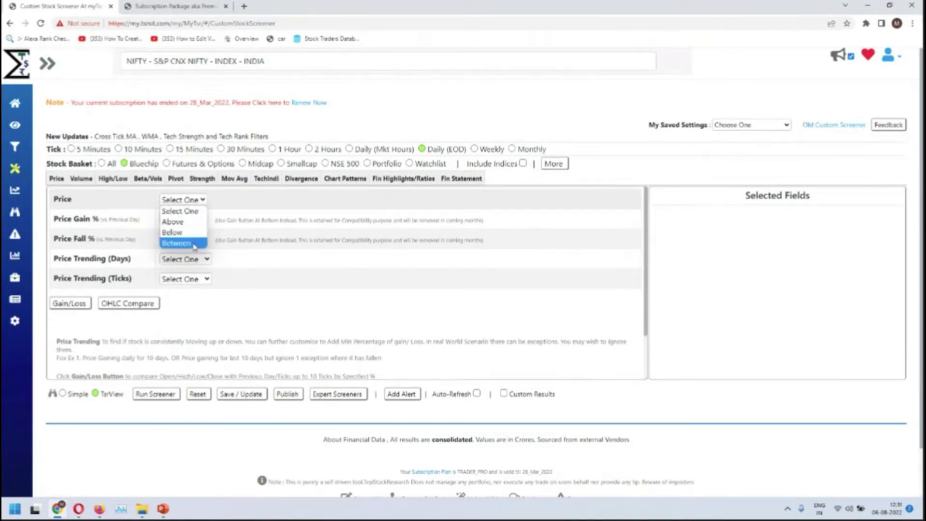
left_click(192, 242)
left_click(241, 202)
type("100")
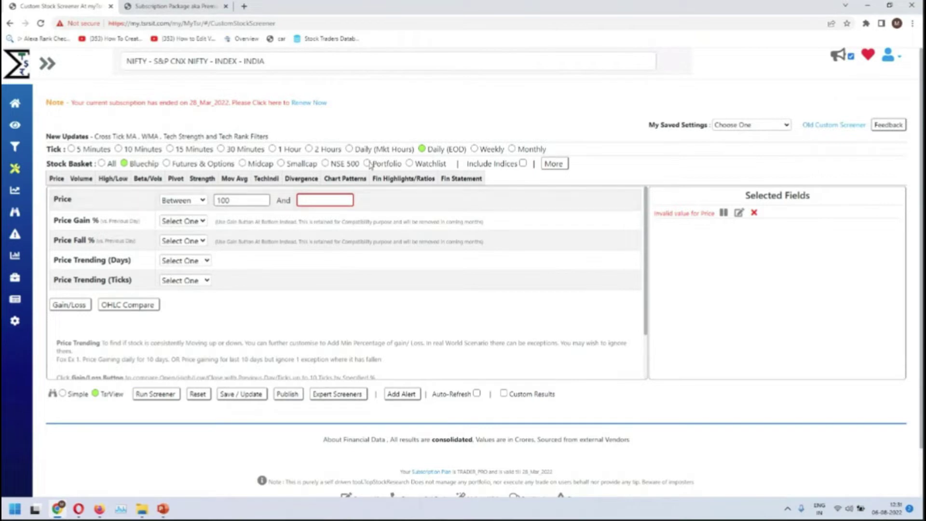
left_click(321, 202)
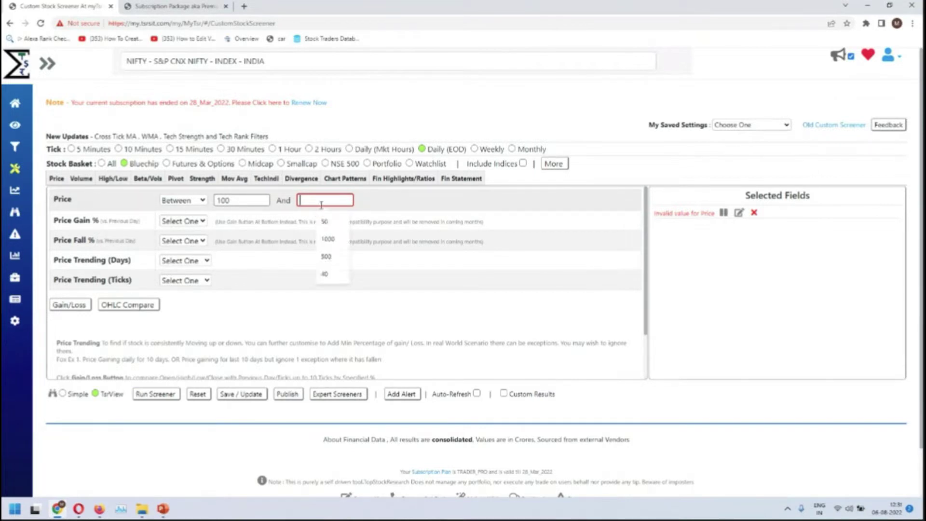
type("500")
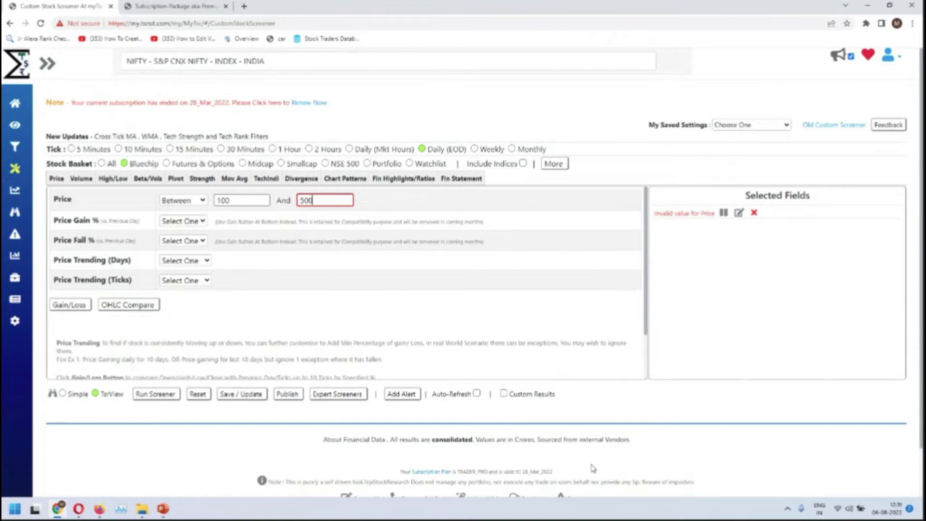
left_click(81, 178)
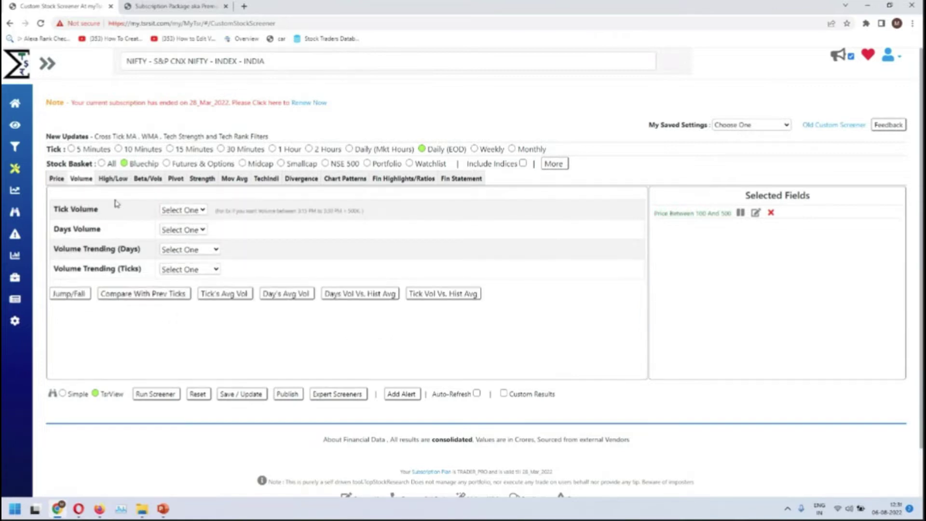
left_click(198, 211)
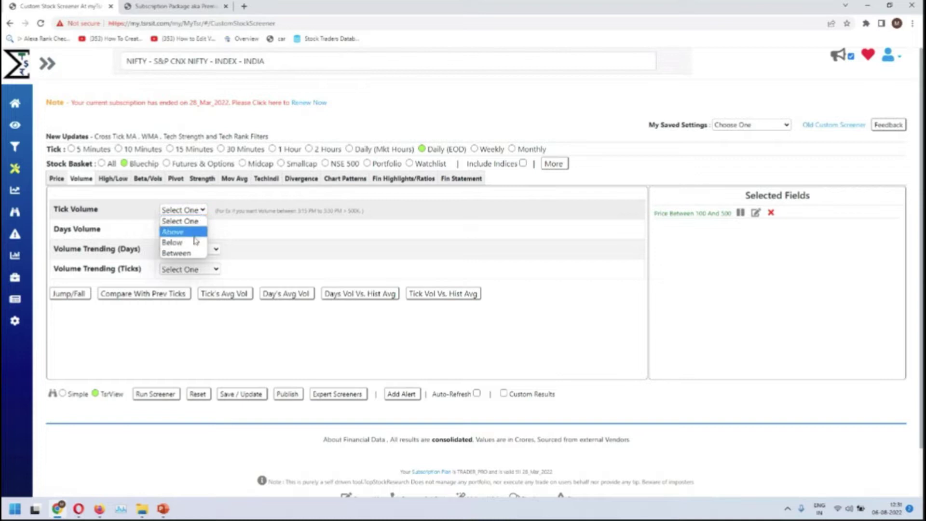
left_click(194, 232)
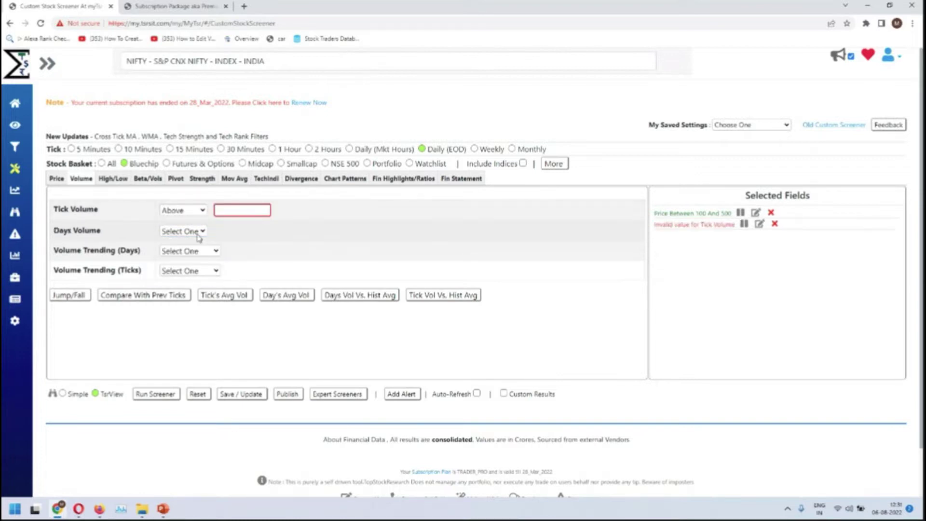
left_click(203, 211)
left_click(192, 223)
left_click(188, 211)
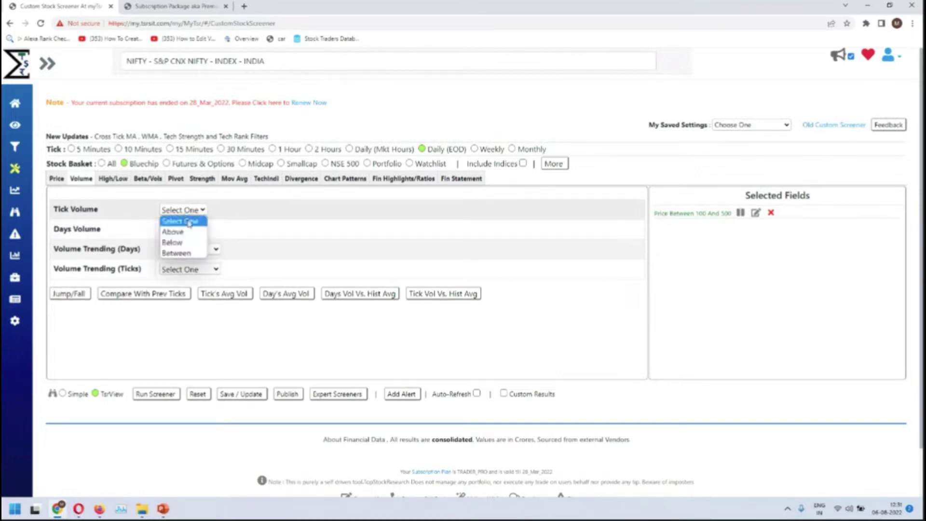
left_click(285, 228)
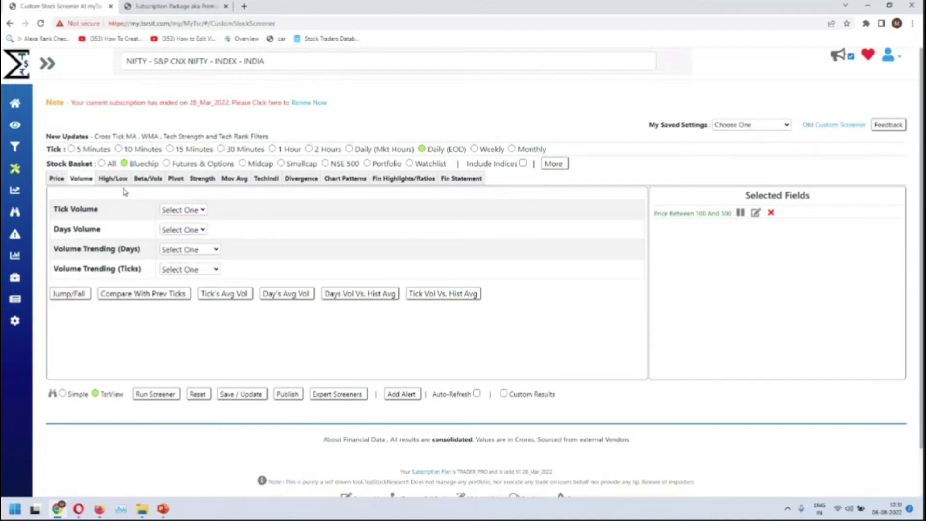
left_click(57, 179)
Add a Tick Volume criterion above 50000 to the custom screener.
left_click(81, 178)
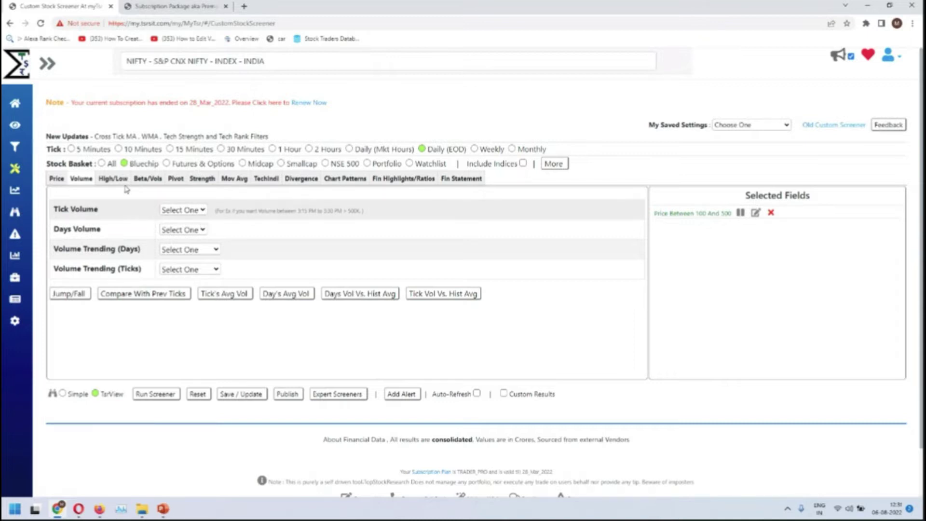
left_click(172, 211)
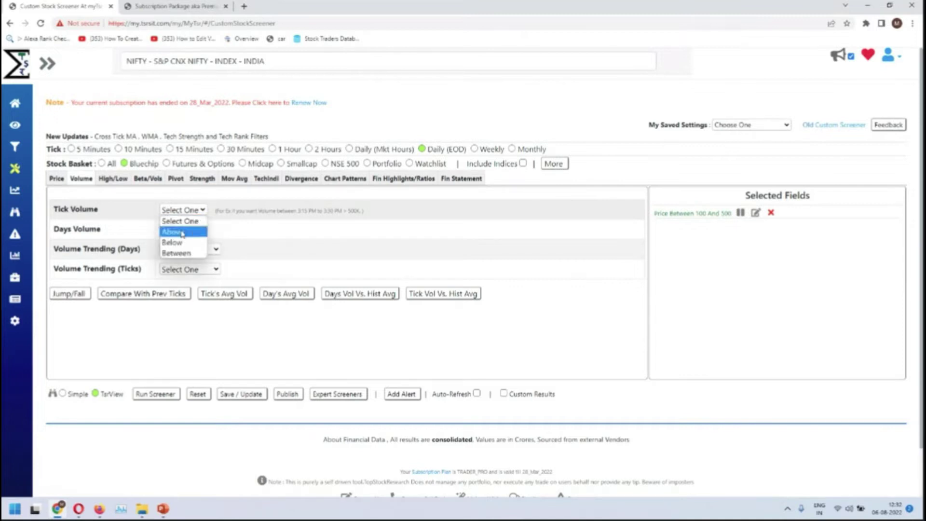
left_click(181, 233)
left_click(233, 212)
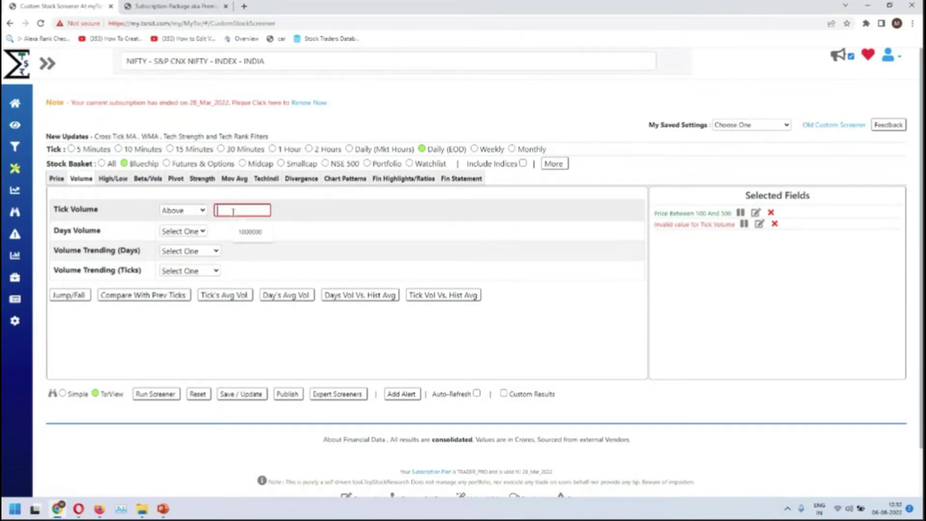
type("50000")
left_click(299, 224)
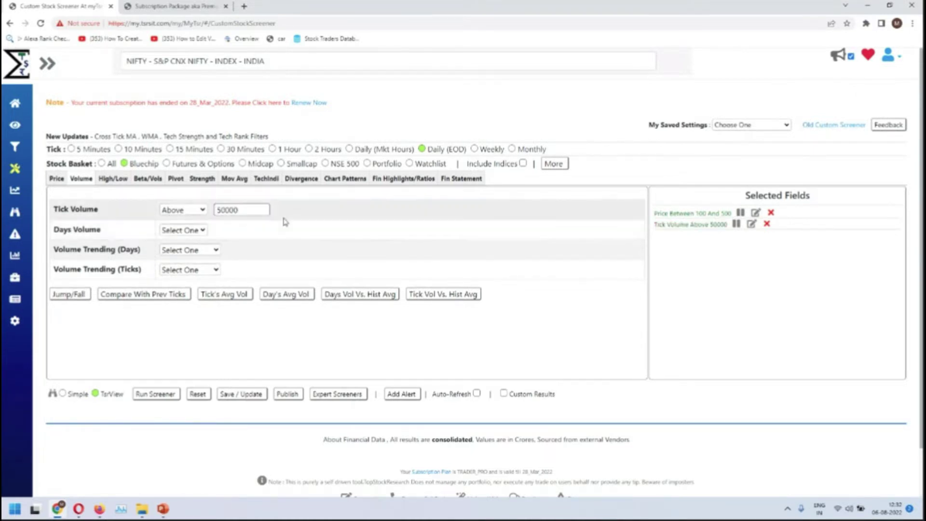
Add a moving average criterion for Close Price Cross Above the 20-period SMA on the Screener tick.
left_click(233, 180)
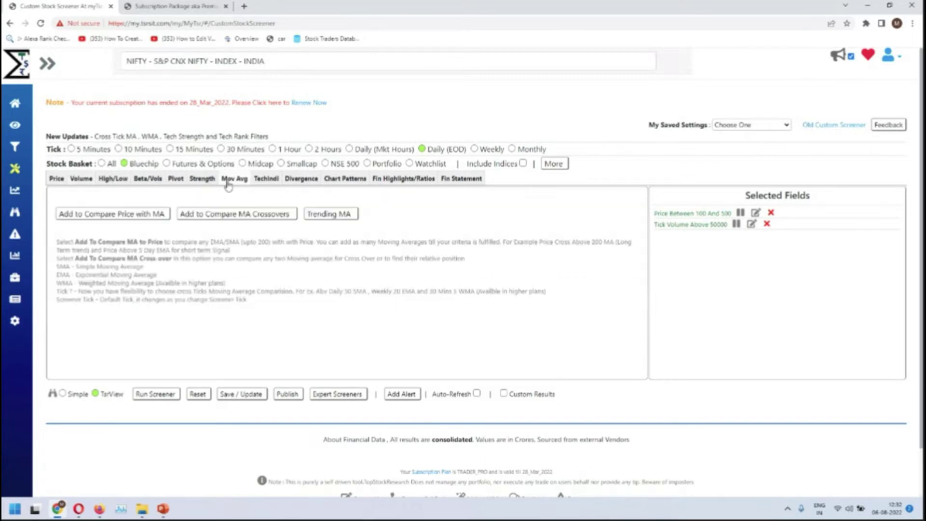
left_click(151, 223)
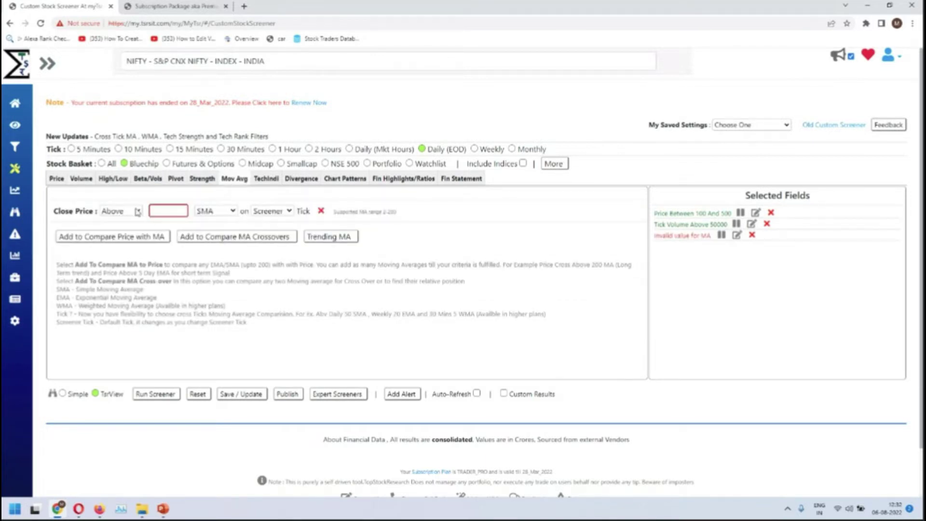
left_click(137, 212)
left_click(137, 249)
left_click(173, 212)
type("20")
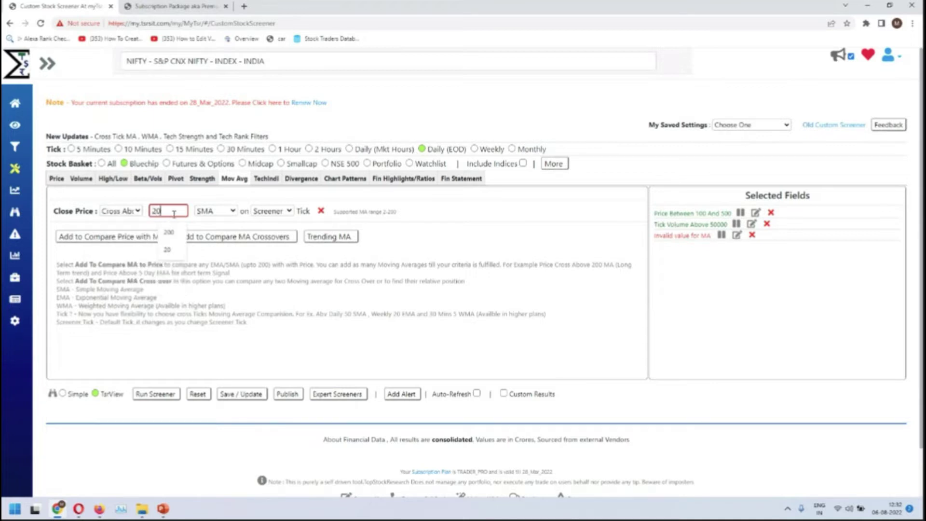
left_click(240, 295)
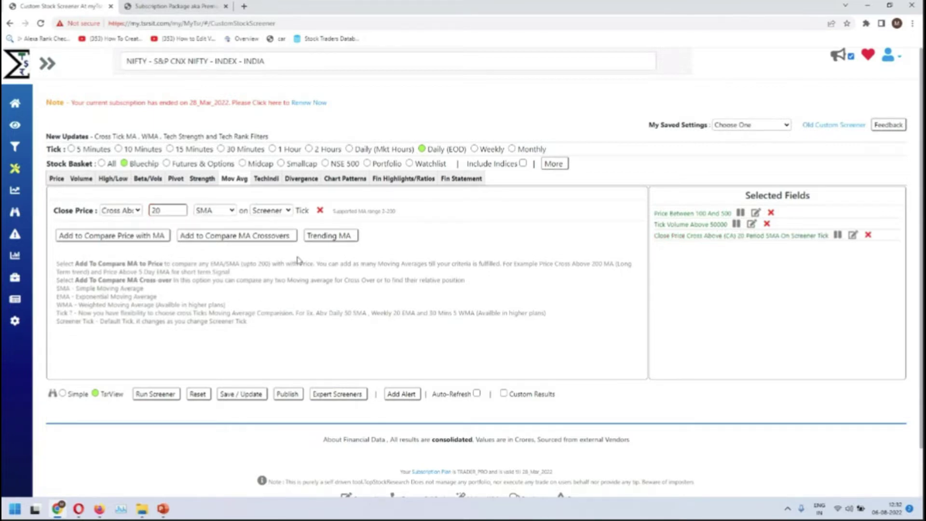
Add a CMF technical indicator criterion on the Screener tick with the value above 0.
left_click(260, 181)
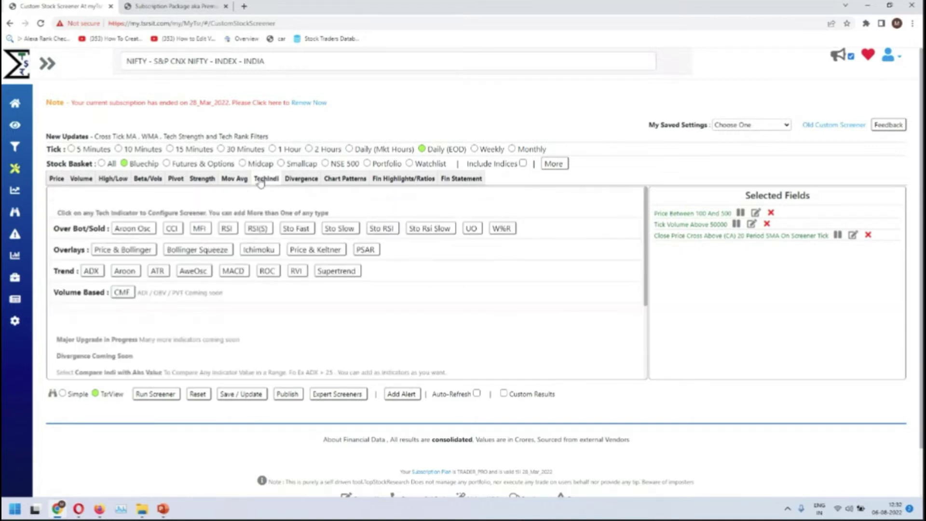
left_click(122, 292)
left_click(208, 210)
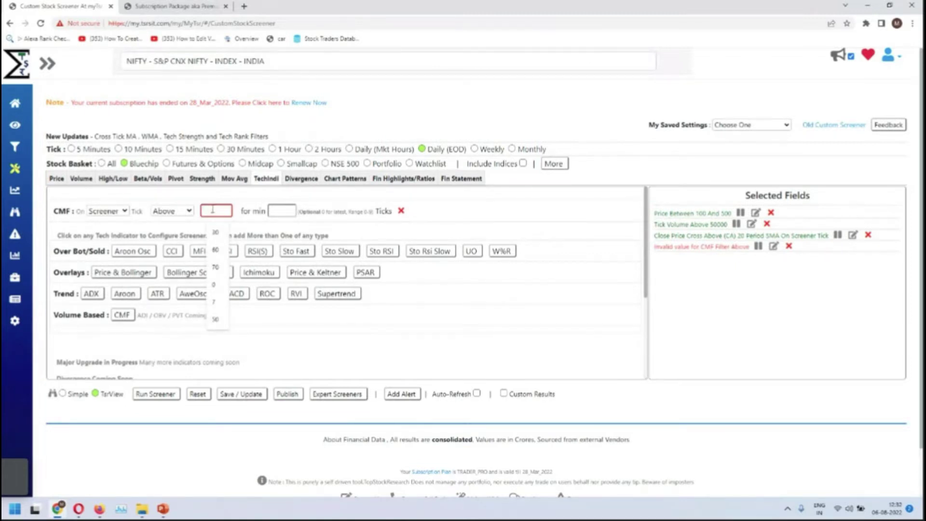
type("0")
left_click(451, 213)
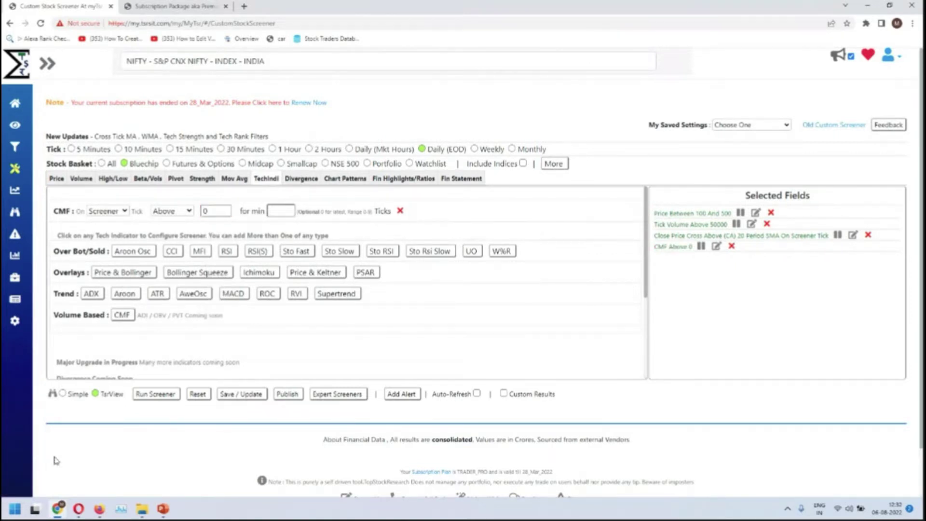
Run the screener on the NSE 500 stock basket and look over the matching stocks.
left_click(155, 394)
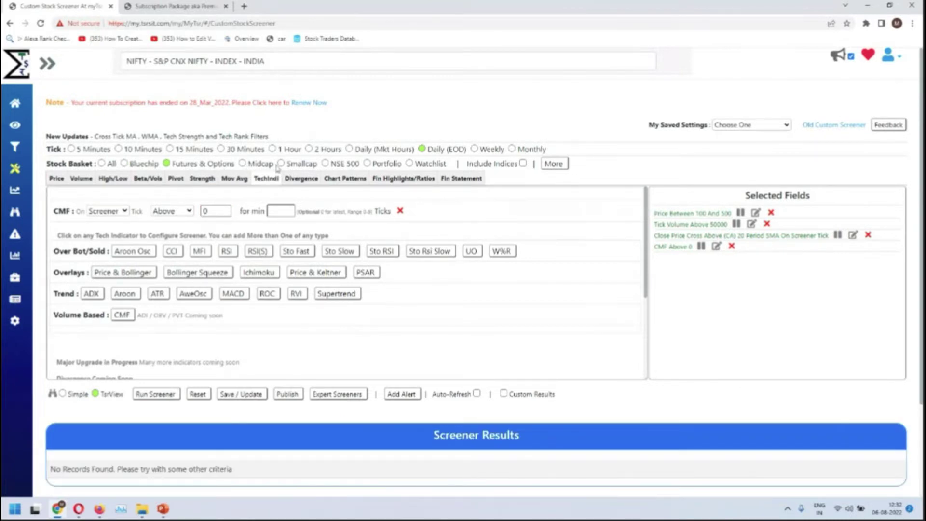
scroll(343, 168, "down", 4)
scroll(333, 193, "down", 2)
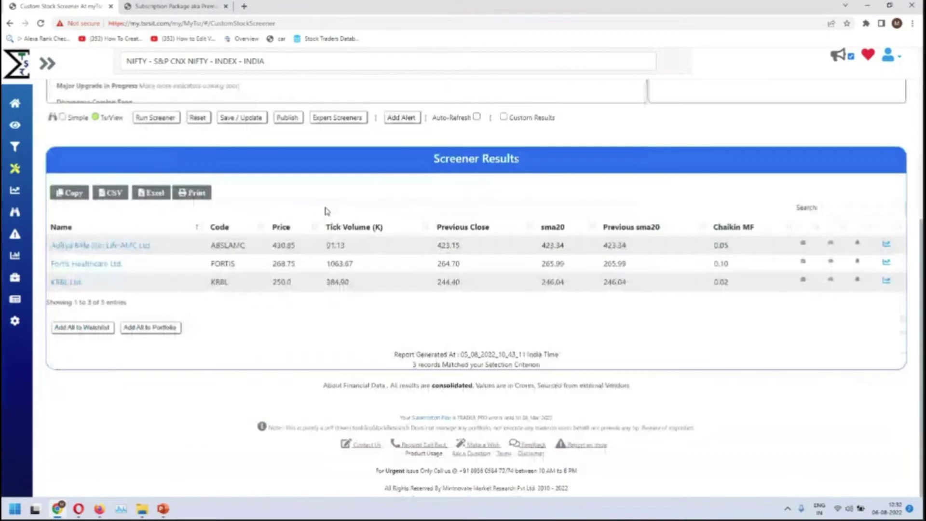
scroll(394, 328, "up", 5)
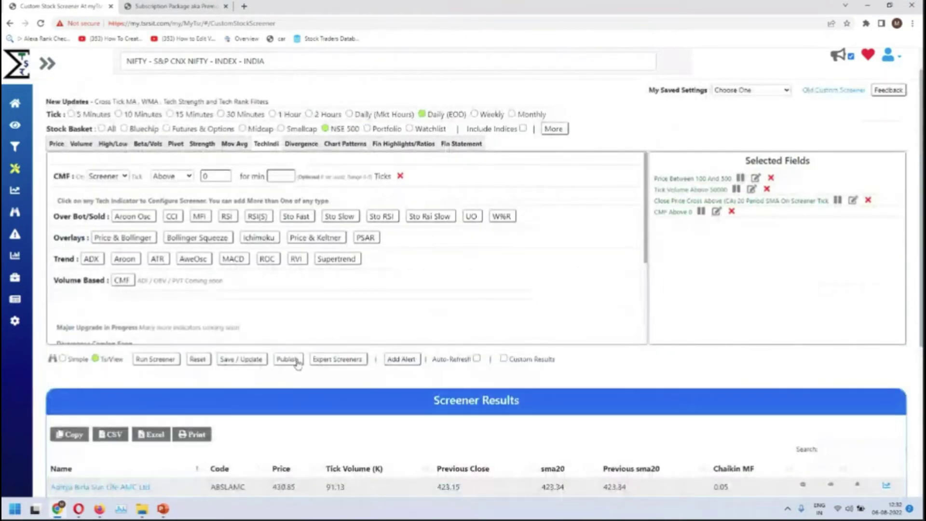
Save the current criteria as a new screener setting named Strt1AlertFordemo.
left_click(392, 360)
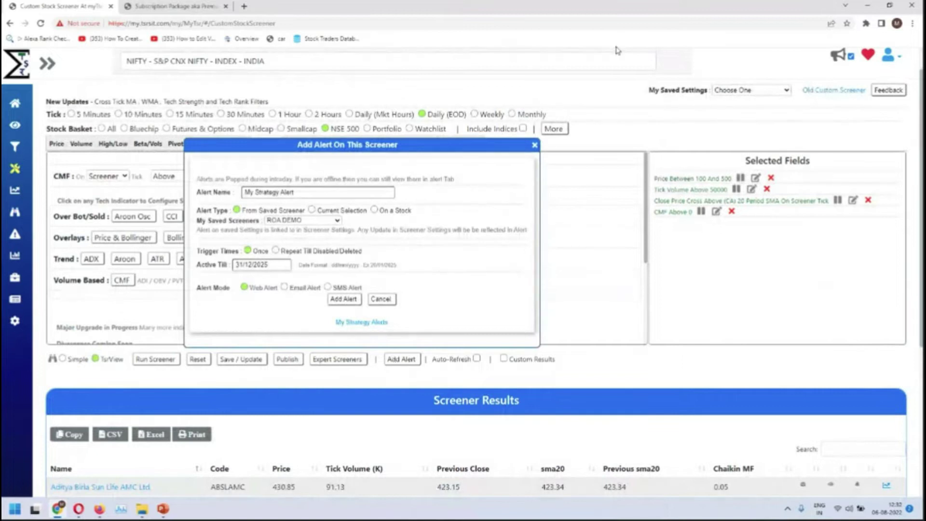
left_click(535, 145)
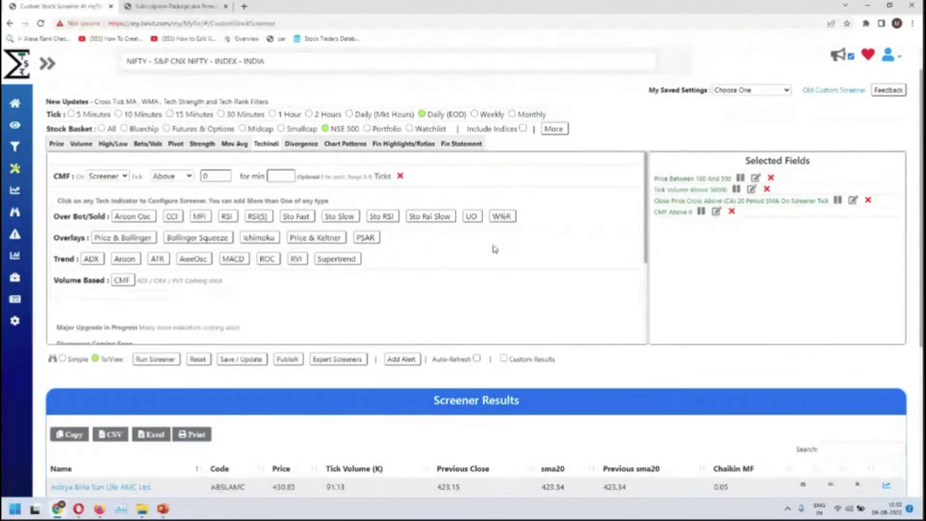
left_click(247, 360)
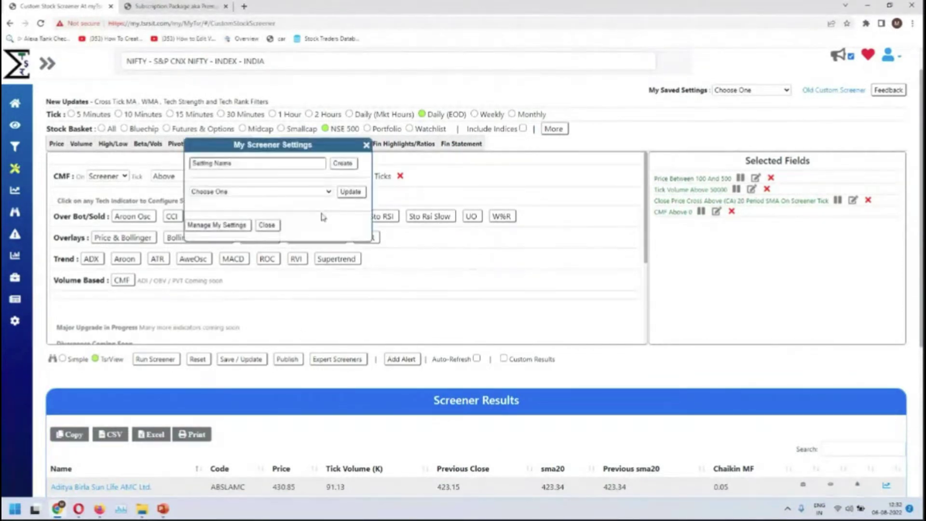
triple_click(263, 165)
type("Strt1AlertFordemo")
left_click(341, 163)
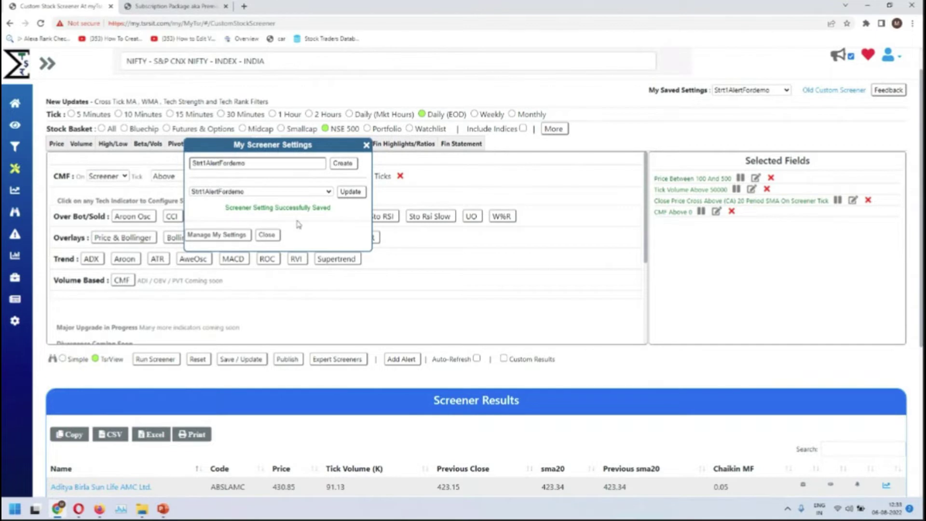
left_click(367, 146)
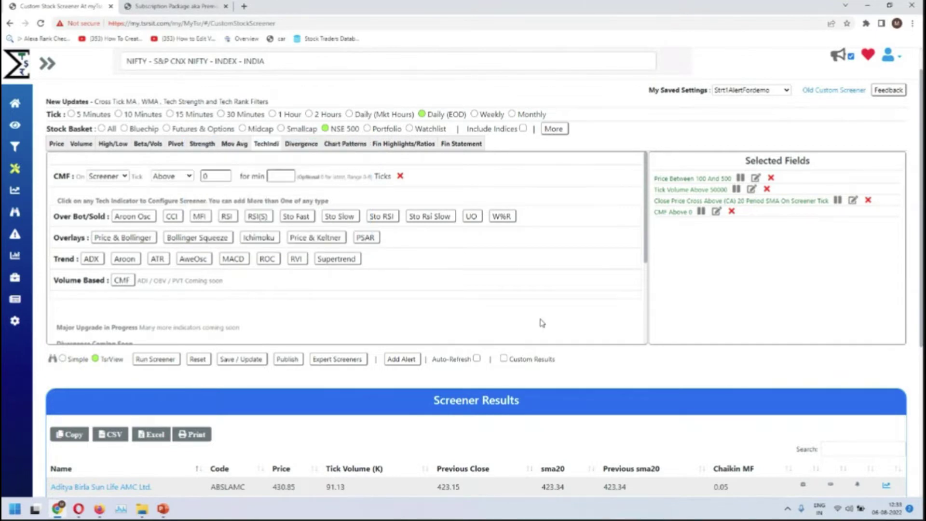
Rerun the saved screener and check its results and the report generation time.
scroll(502, 333, "down", 3)
left_click(155, 359)
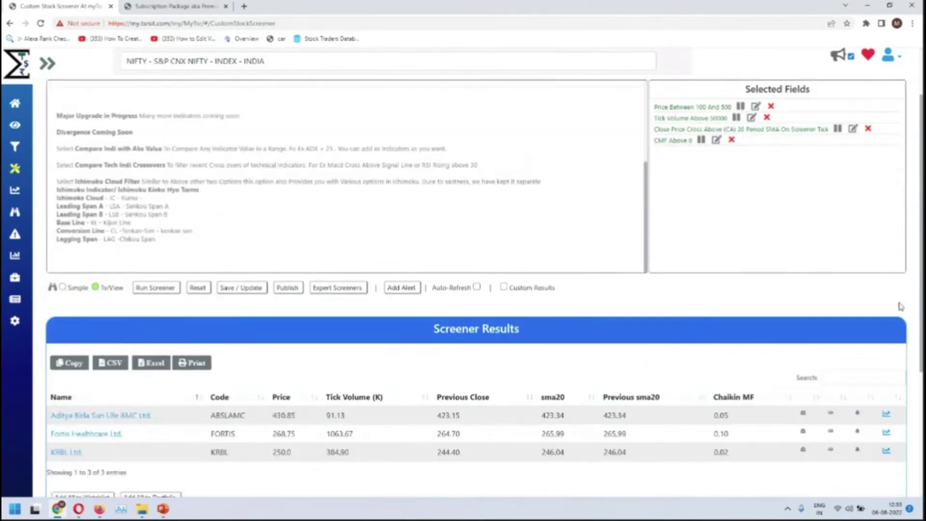
scroll(151, 338, "down", 5)
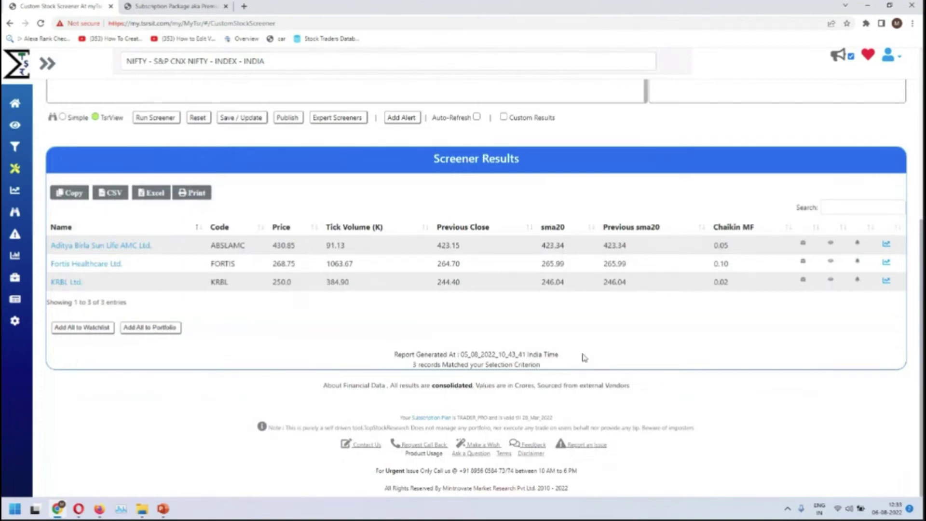
double_click(497, 354)
scroll(499, 352, "up", 5)
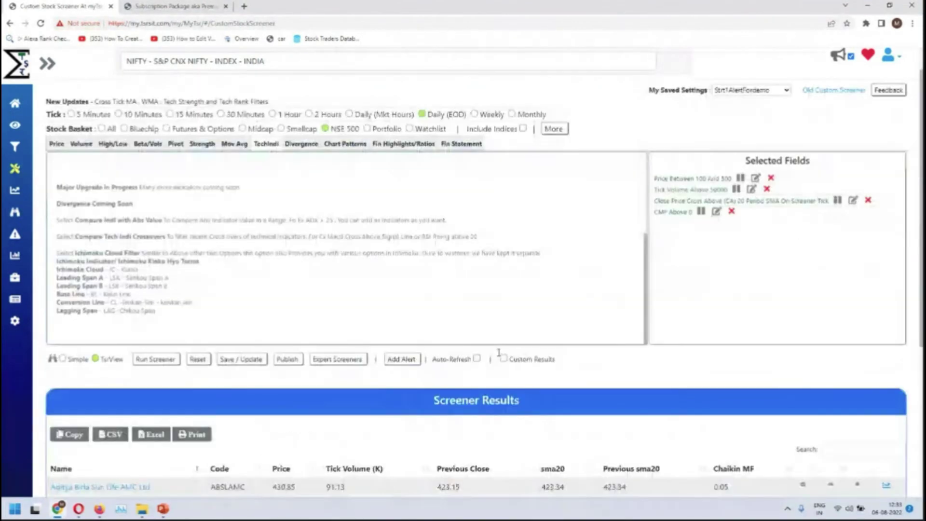
scroll(461, 201, "up", 5)
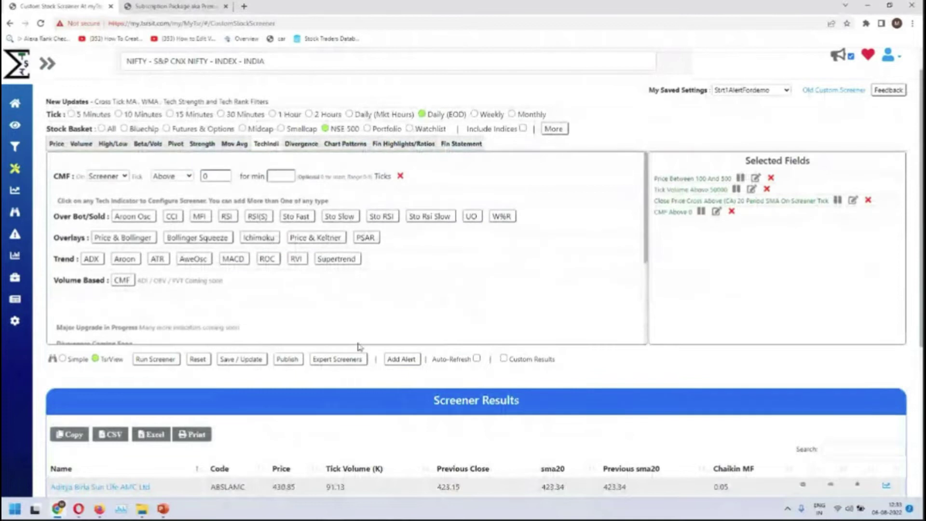
left_click(401, 359)
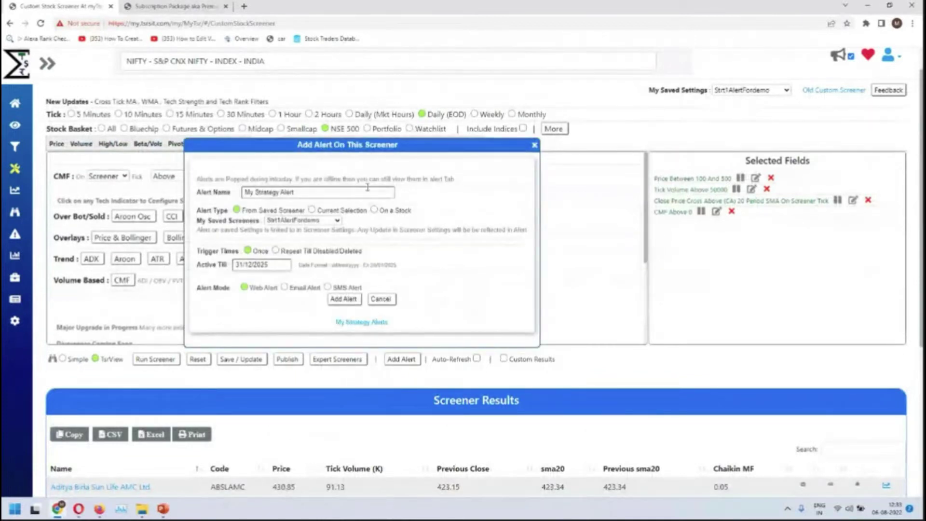
left_click(316, 220)
left_click(313, 230)
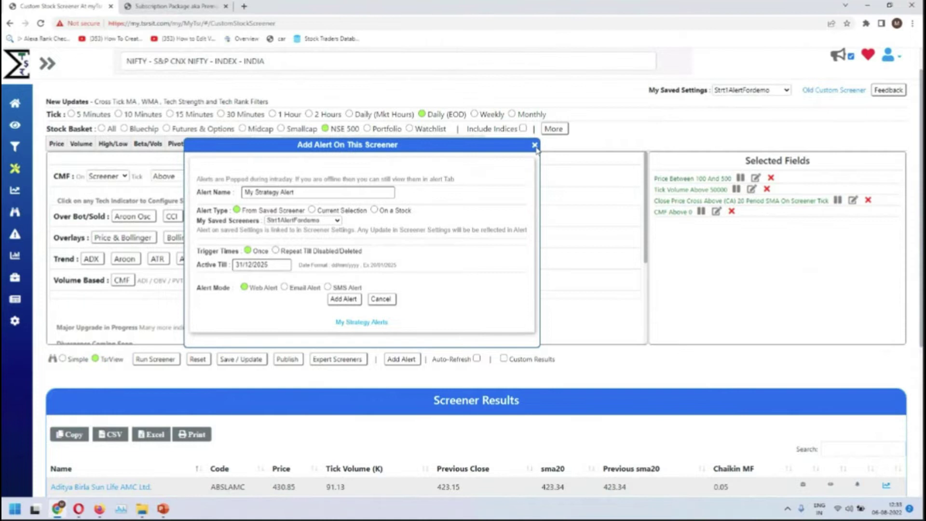
left_click(534, 145)
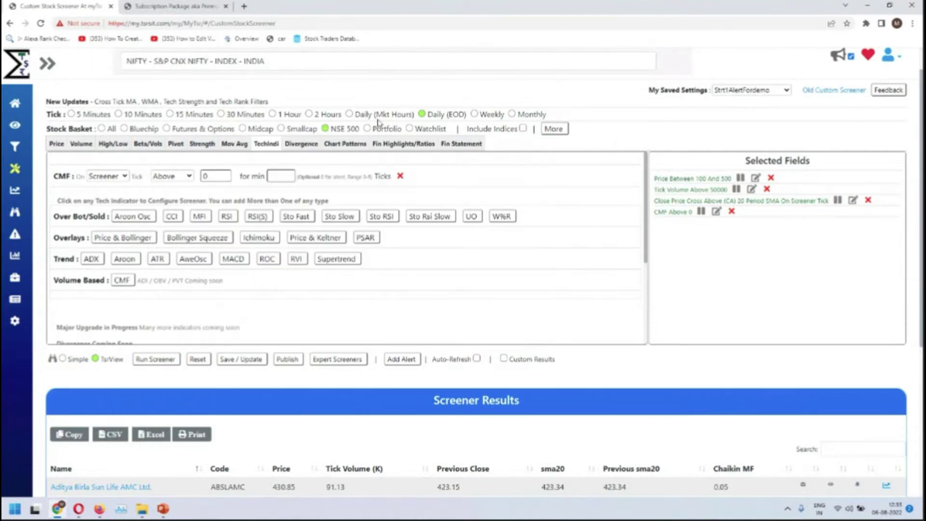
Set the tick to Daily (Mkt Hours), pause the 20-period SMA crossing criterion and rerun the screener.
left_click(363, 116)
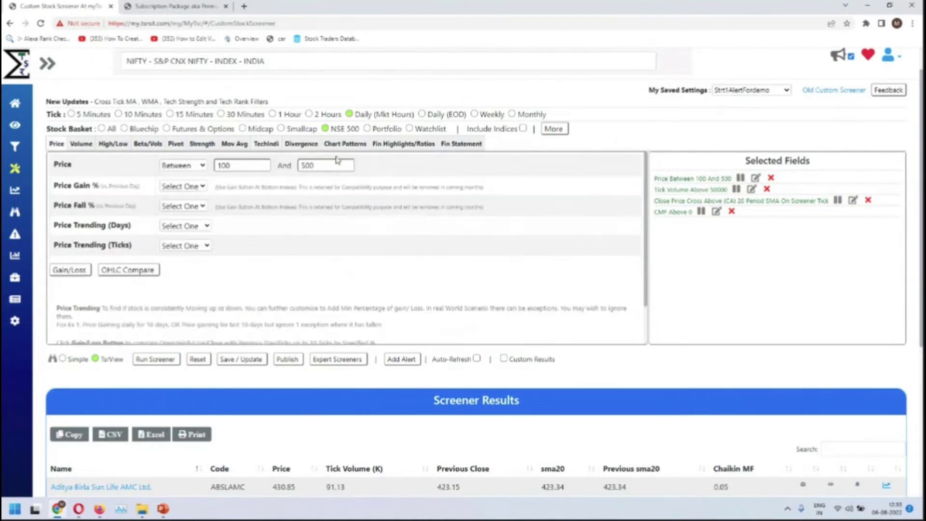
left_click(177, 360)
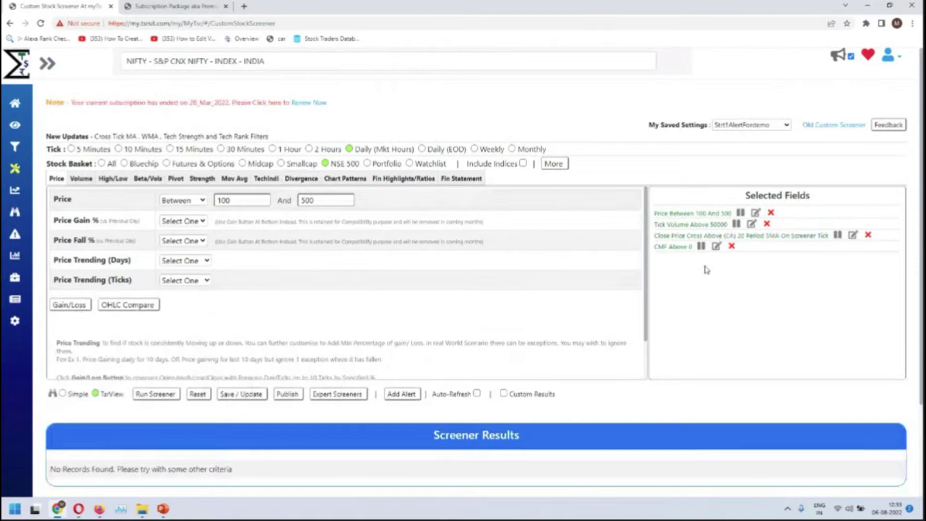
left_click(837, 235)
left_click(155, 395)
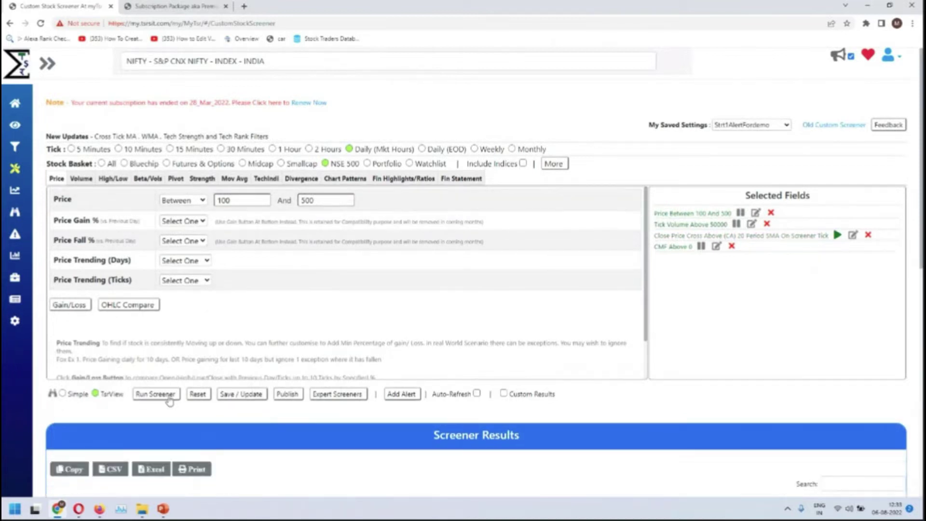
scroll(462, 189, "down", 8)
scroll(462, 189, "up", 5)
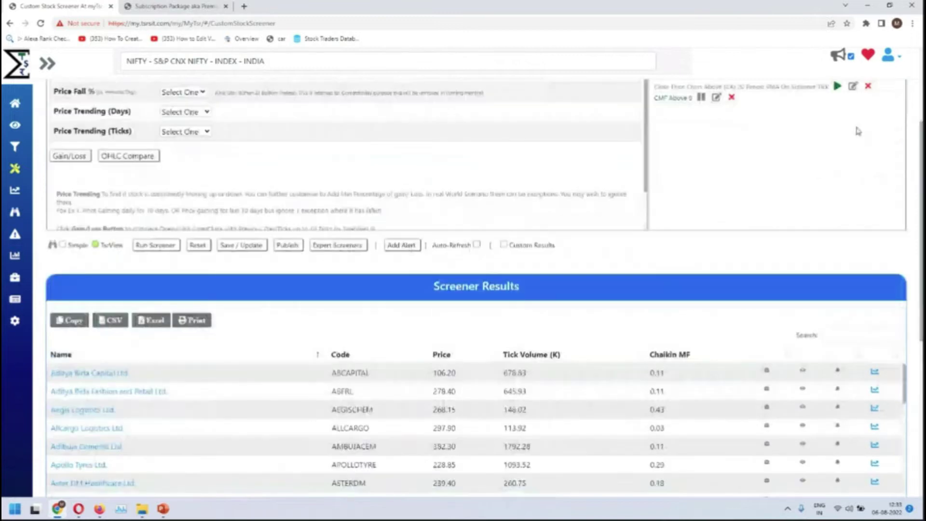
scroll(856, 128, "up", 3)
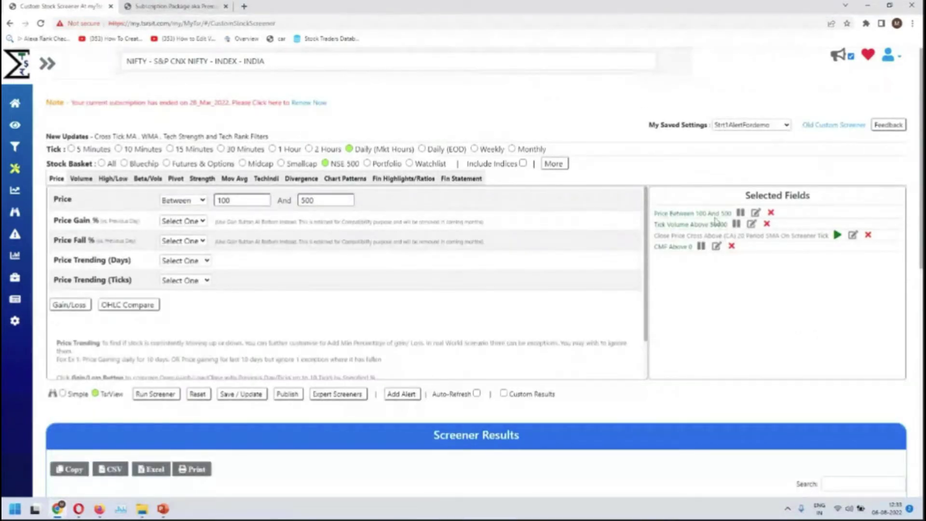
Delete the 20-period SMA crossing criterion and update the saved setting Strt1AlertFordemo with the remaining criteria.
left_click(869, 236)
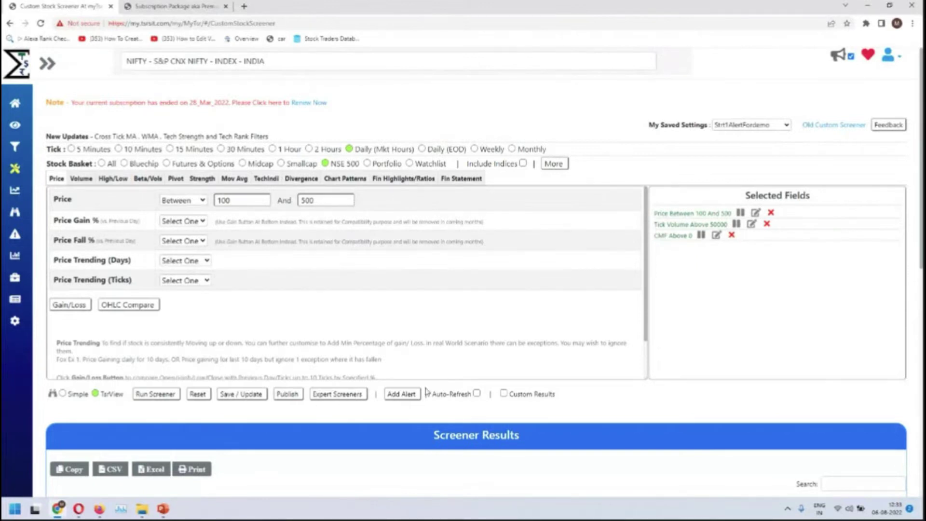
left_click(249, 395)
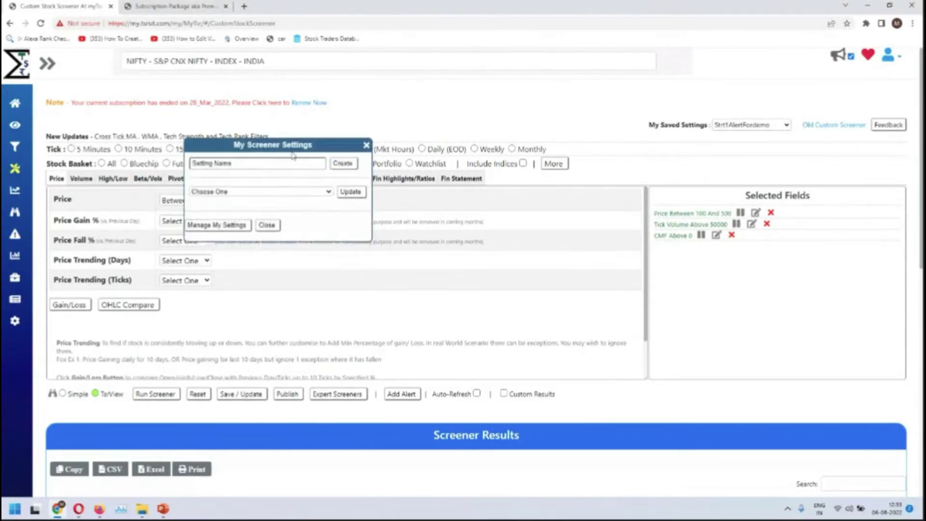
left_click(294, 192)
left_click(300, 202)
left_click(364, 192)
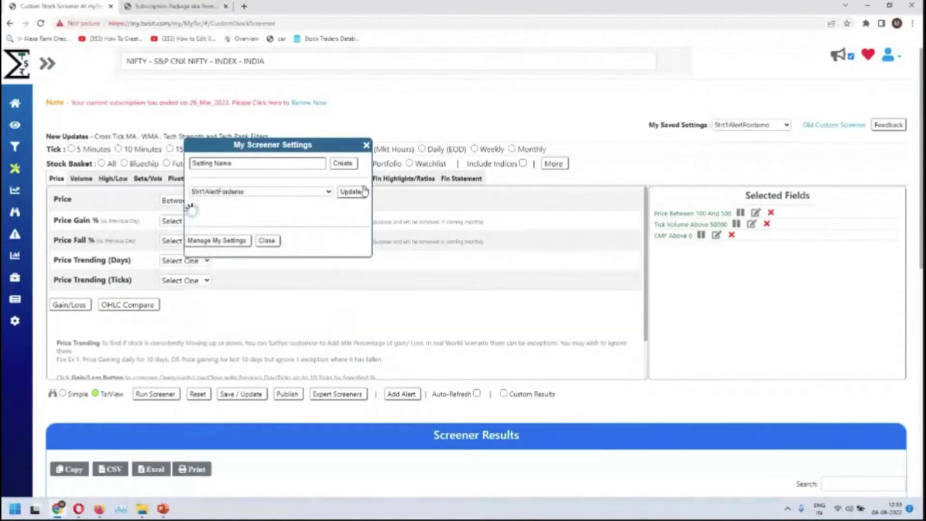
left_click(366, 145)
Reload the saved setting Strt1AlertFordemo into the custom screener.
left_click(721, 125)
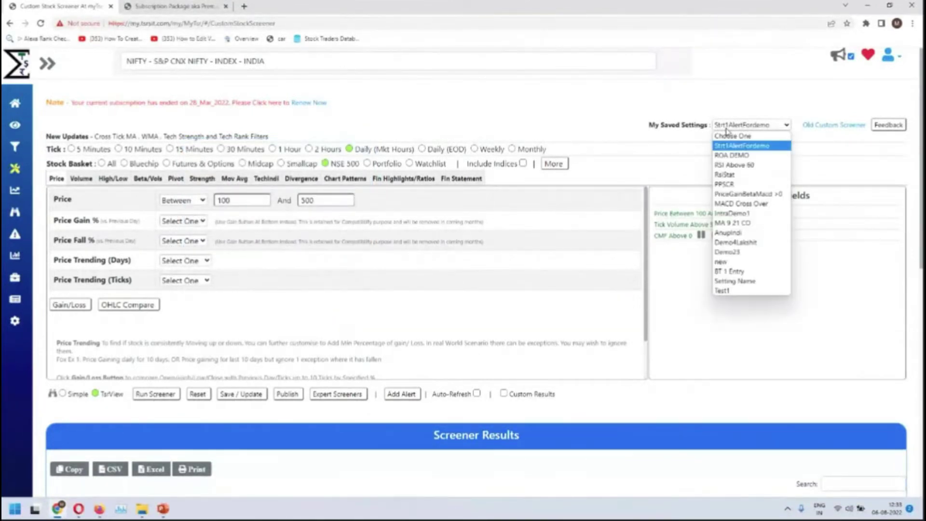
left_click(731, 137)
left_click(740, 127)
left_click(740, 145)
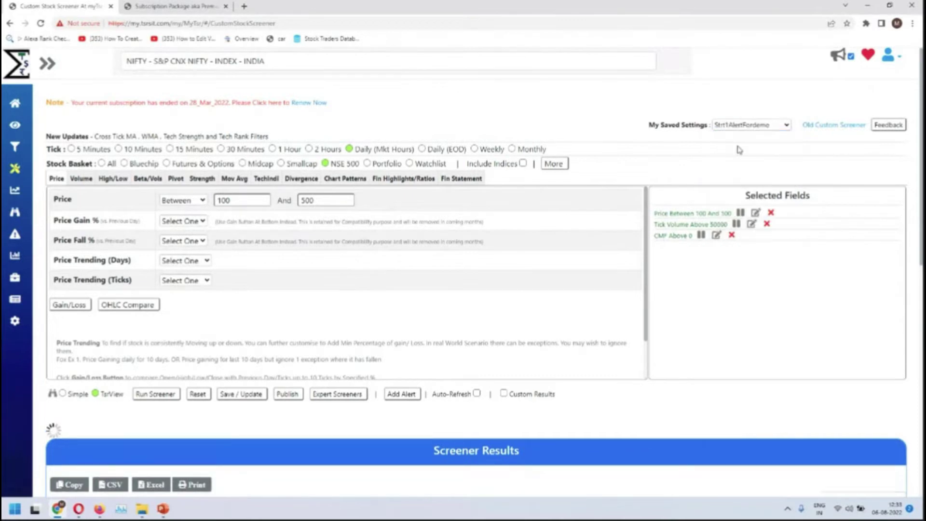
scroll(614, 242, "up", 5)
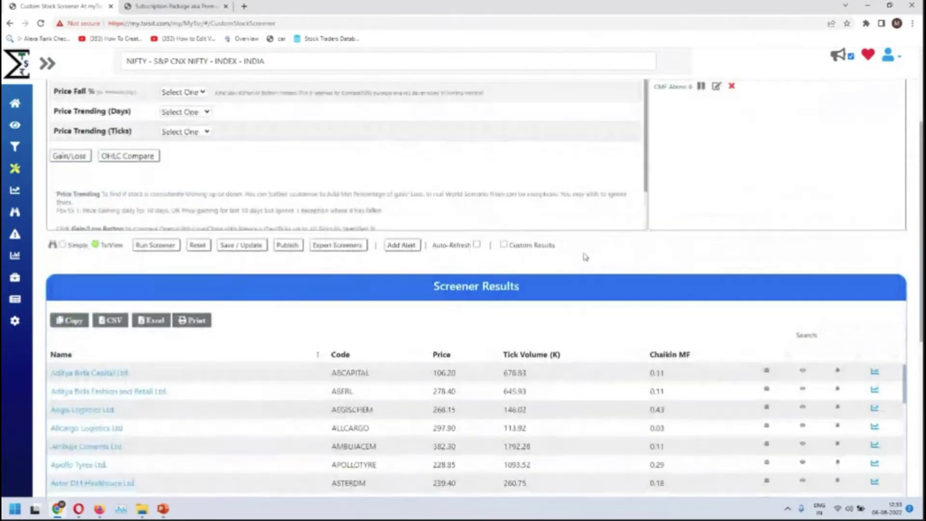
Add a one-time web alert named My Strategy Alert on the saved screener Strt1AlertFordemo, active till 31/12/2025.
left_click(411, 246)
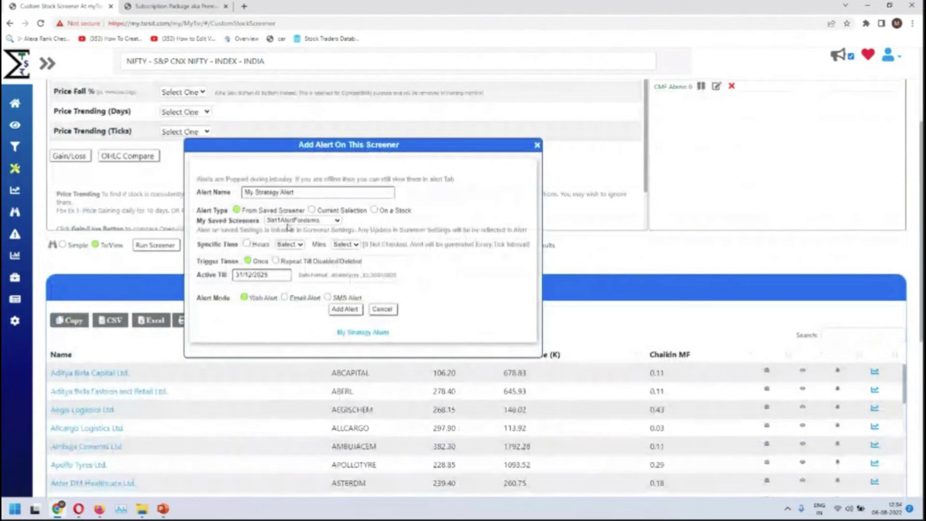
left_click(316, 221)
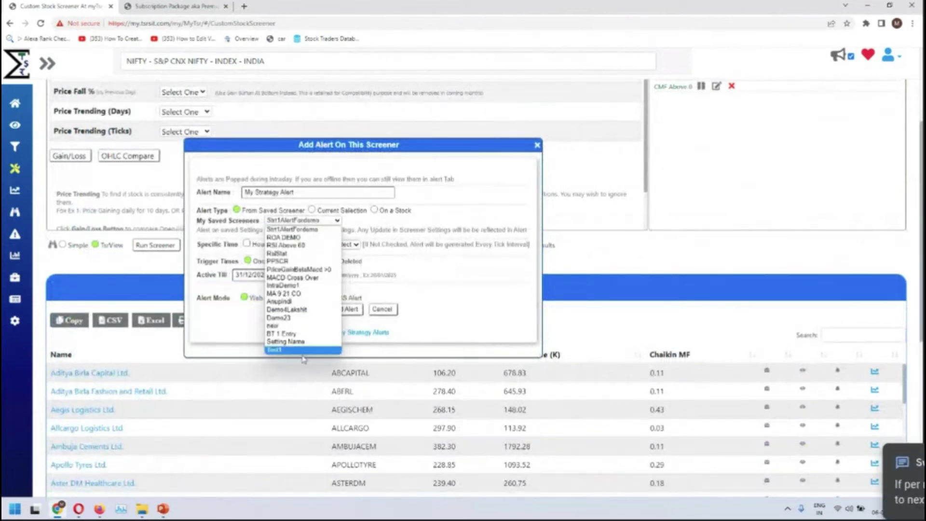
left_click(326, 229)
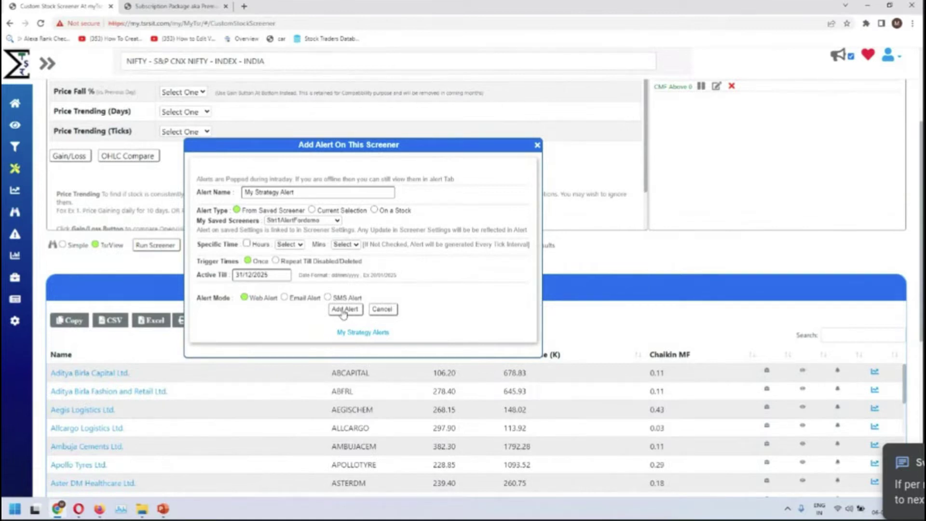
left_click(343, 313)
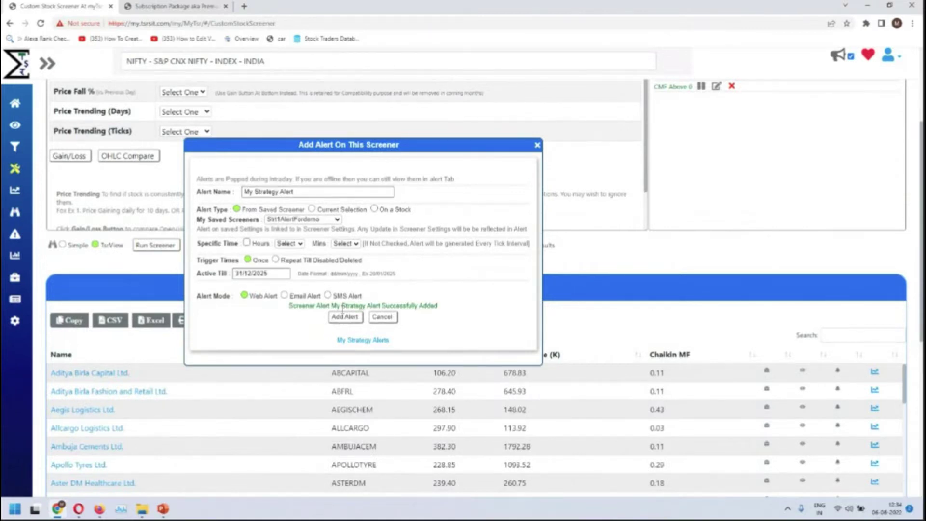
left_click(376, 317)
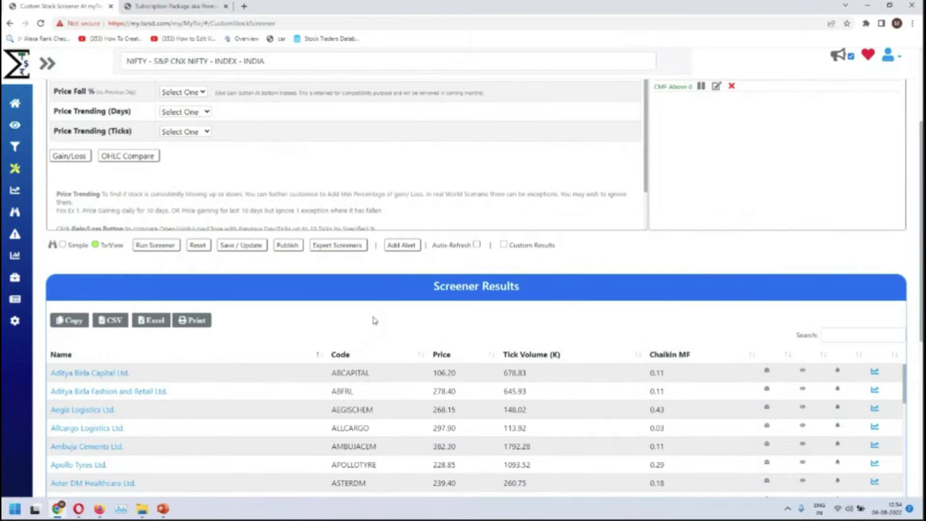
Examine the list of stocks in the screener results and the report generation time below it.
scroll(379, 320, "down", 7)
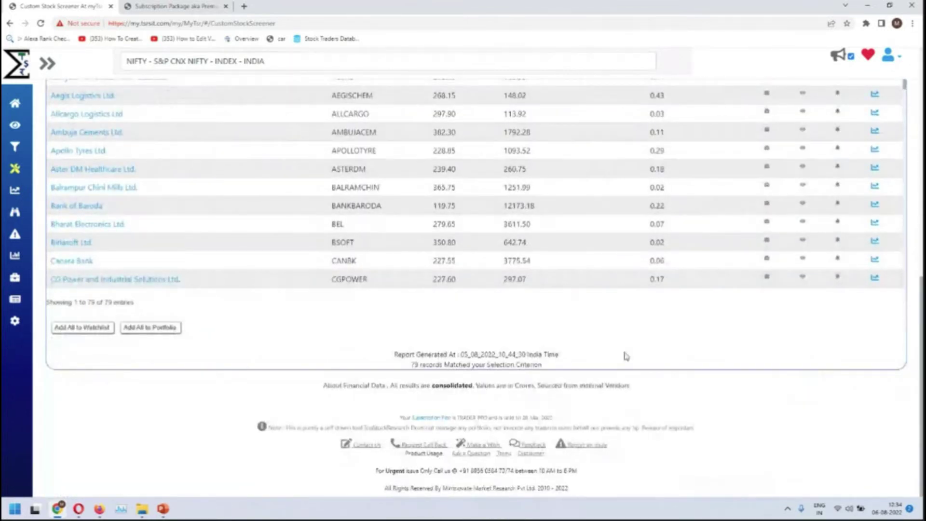
scroll(626, 356, "up", 4)
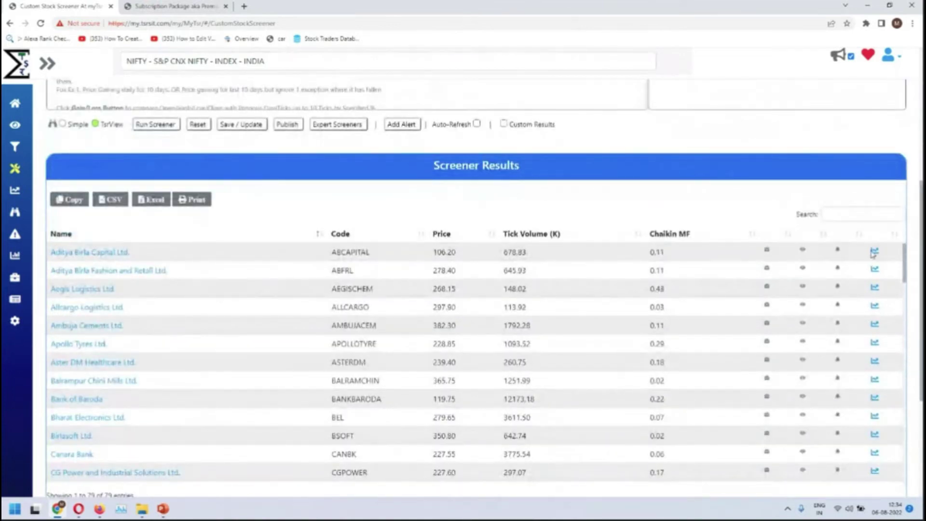
scroll(922, 307, "down", 3)
scroll(921, 307, "down", 1)
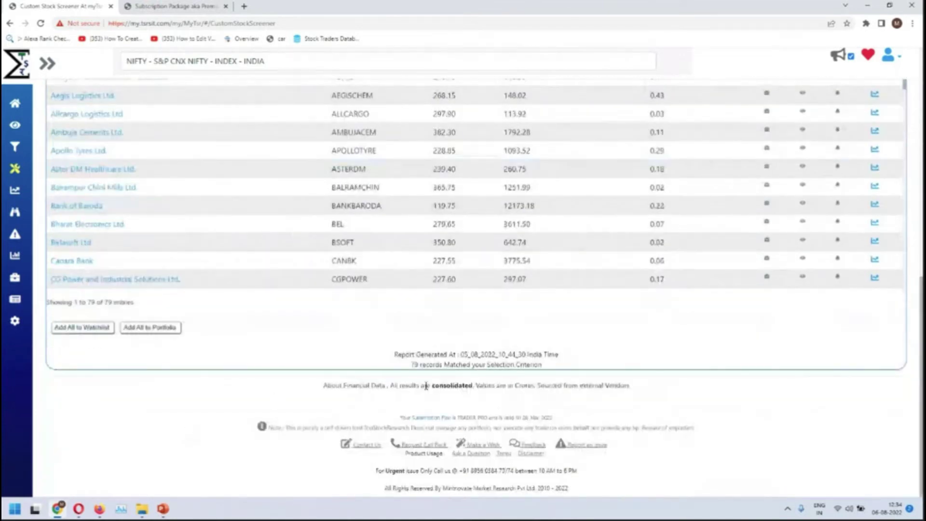
scroll(524, 357, "up", 10)
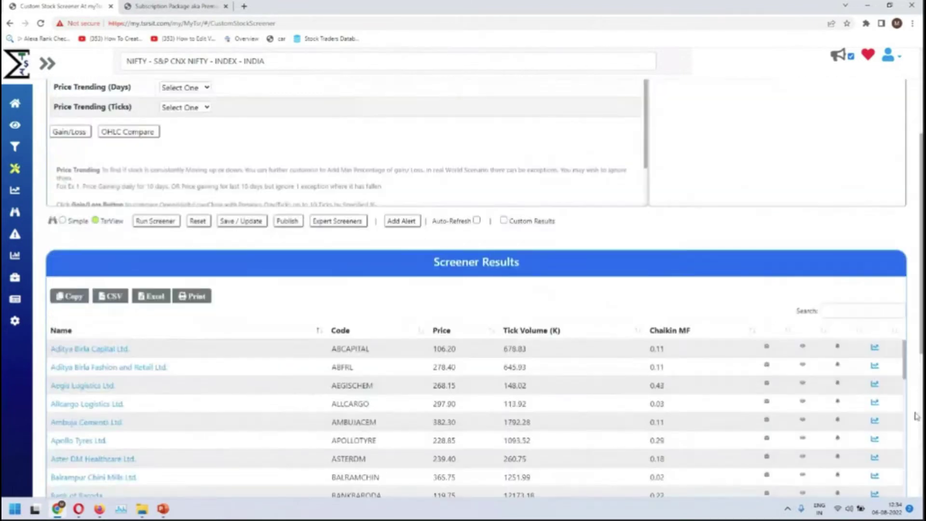
scroll(875, 384, "down", 3)
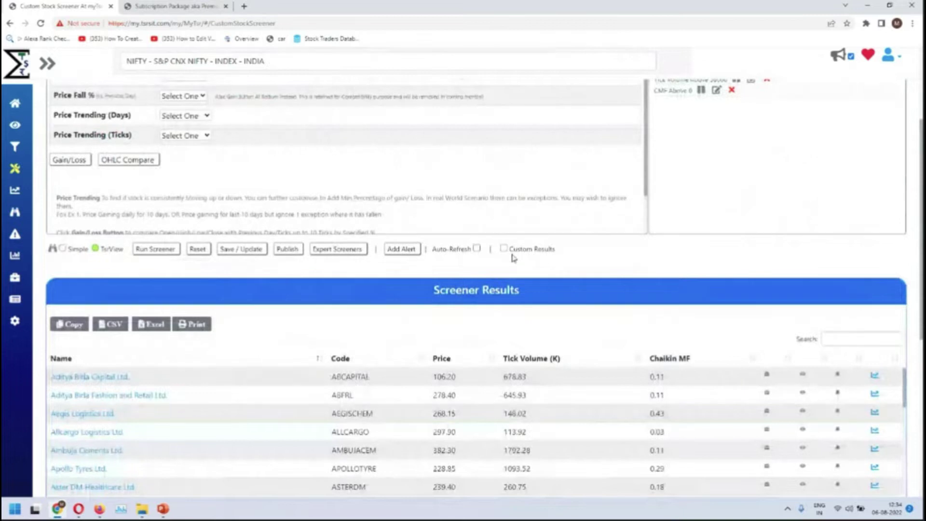
scroll(514, 259, "up", 3)
Find Apollo Tyres Ltd. in the screener results and highlight its stock code.
mouse_move(20, 134)
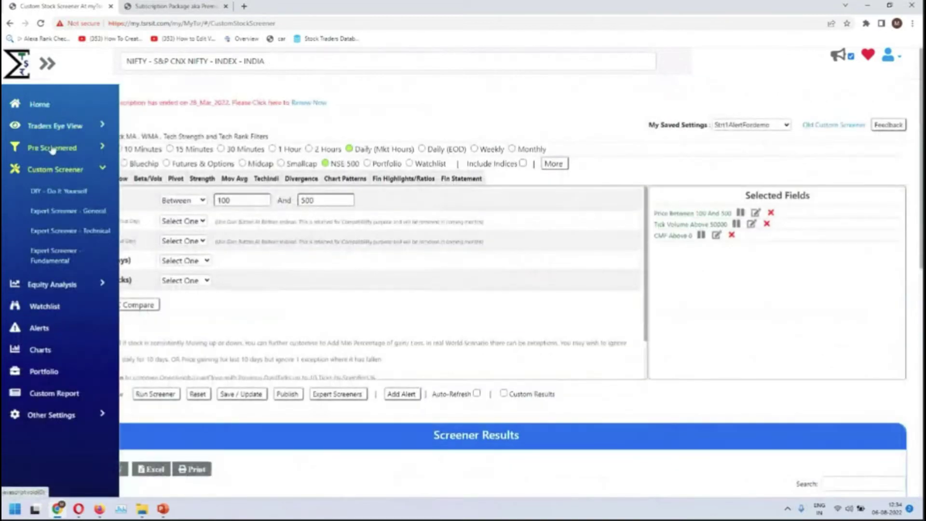
left_click(247, 62)
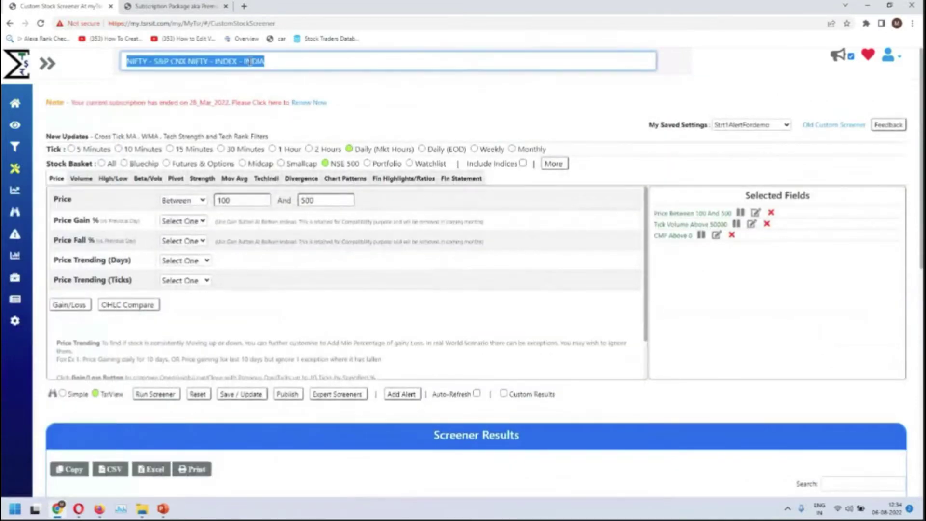
scroll(705, 414, "down", 5)
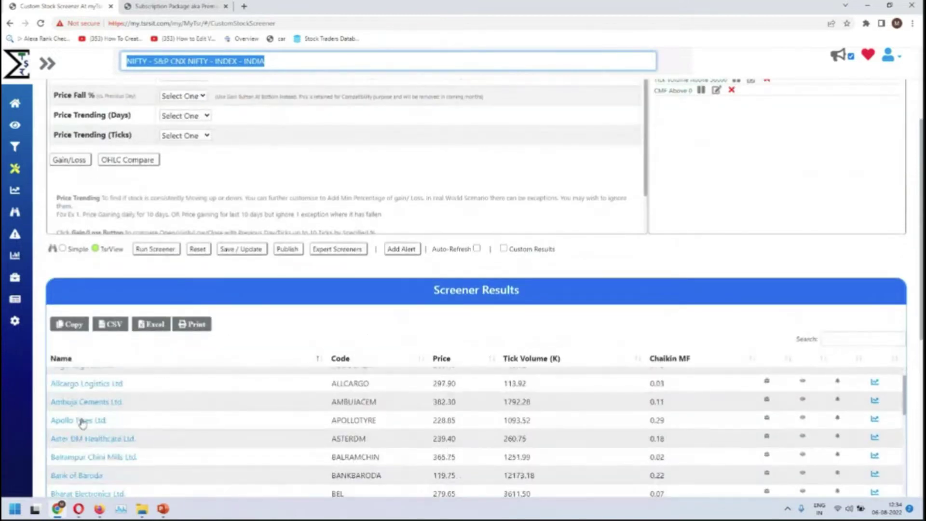
double_click(366, 420)
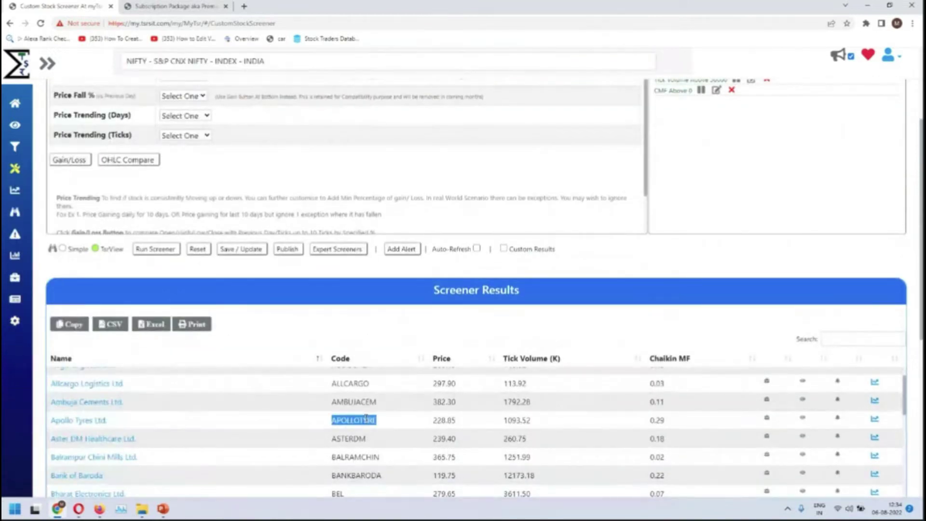
scroll(345, 396, "up", 2)
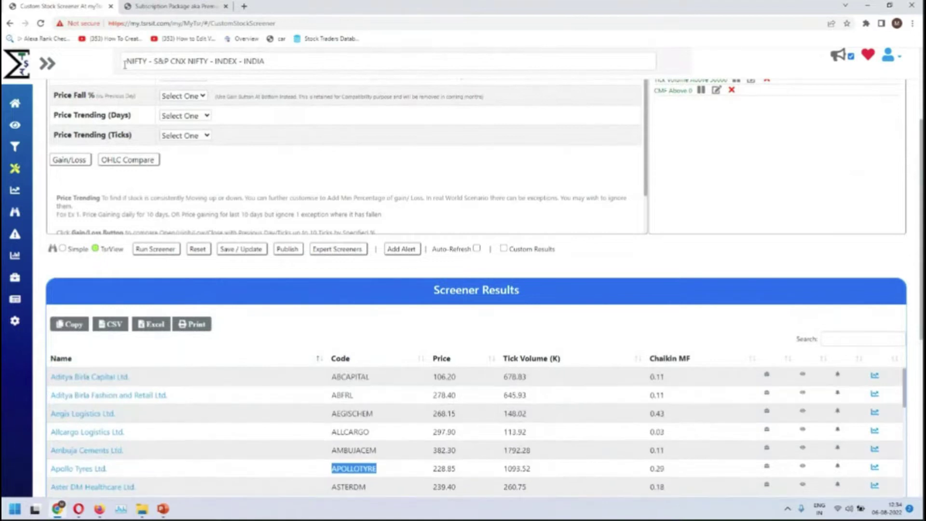
left_click(143, 61)
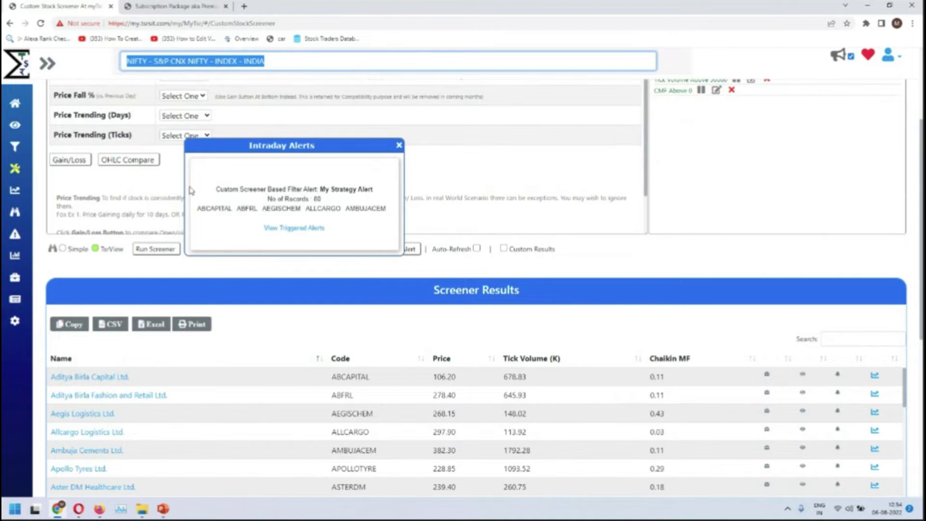
View the intraday triggered alerts, show the stock details of My Strategy Alert and check the Apollo Tyres price.
left_click(302, 229)
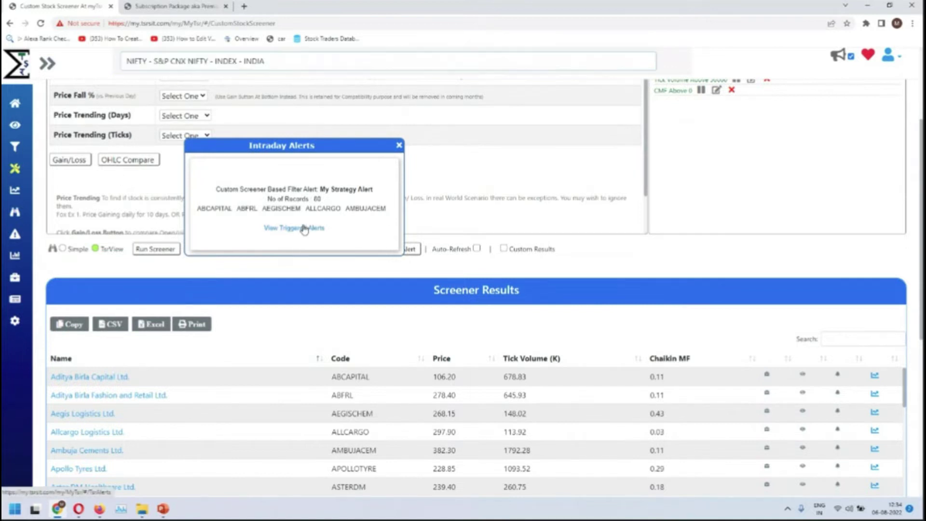
left_click(400, 145)
scroll(116, 181, "up", 3)
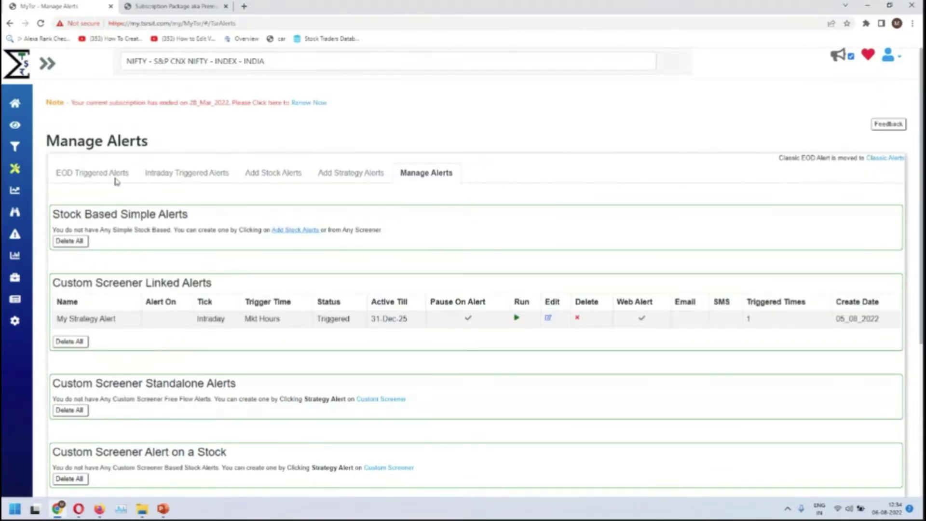
left_click(198, 174)
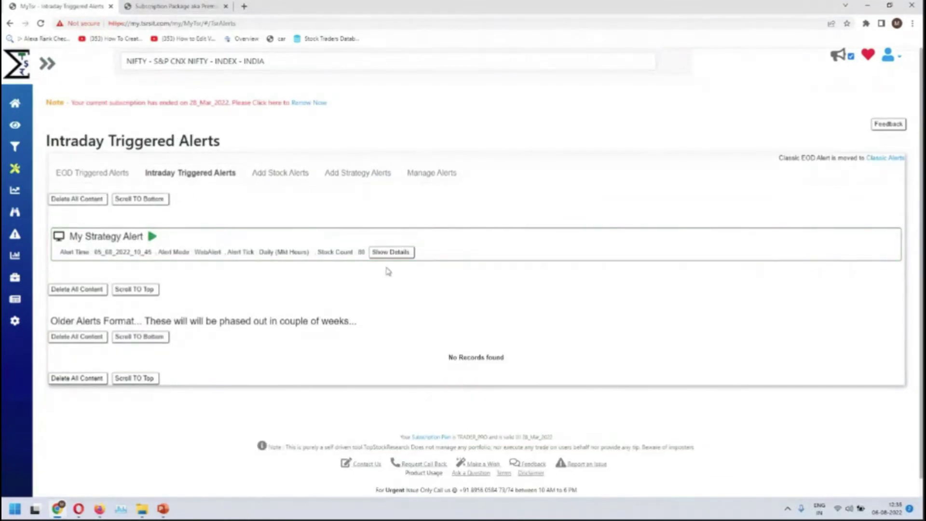
left_click(394, 255)
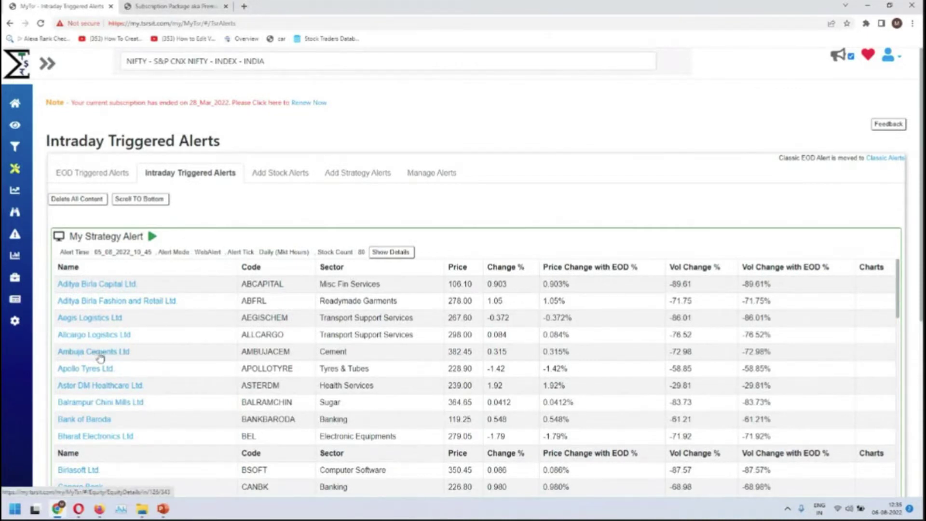
mouse_move(63, 386)
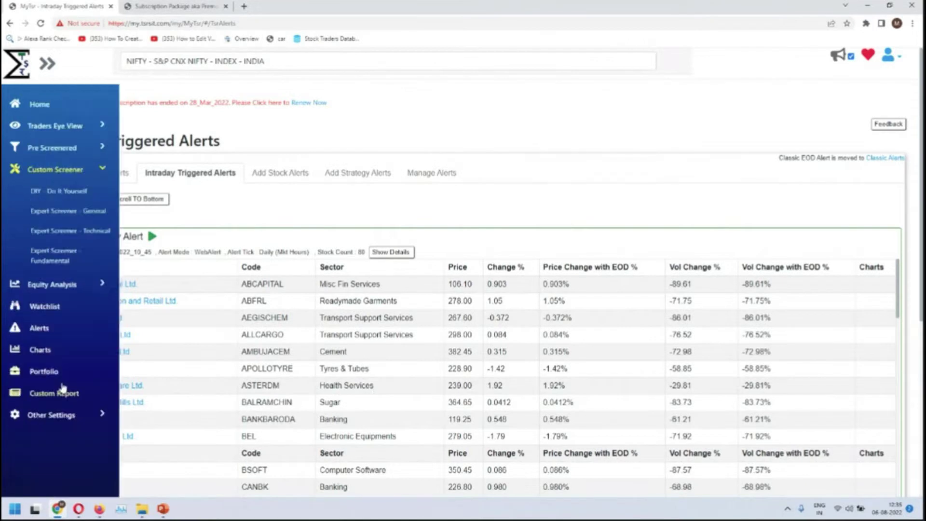
double_click(466, 370)
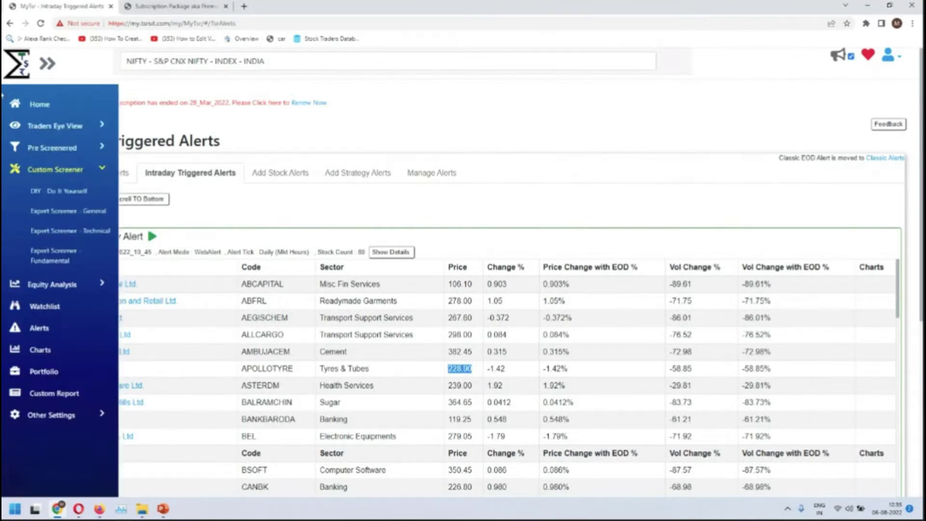
Search for the stock APOLLOTYRE and open its equity analysis page.
left_click(203, 62)
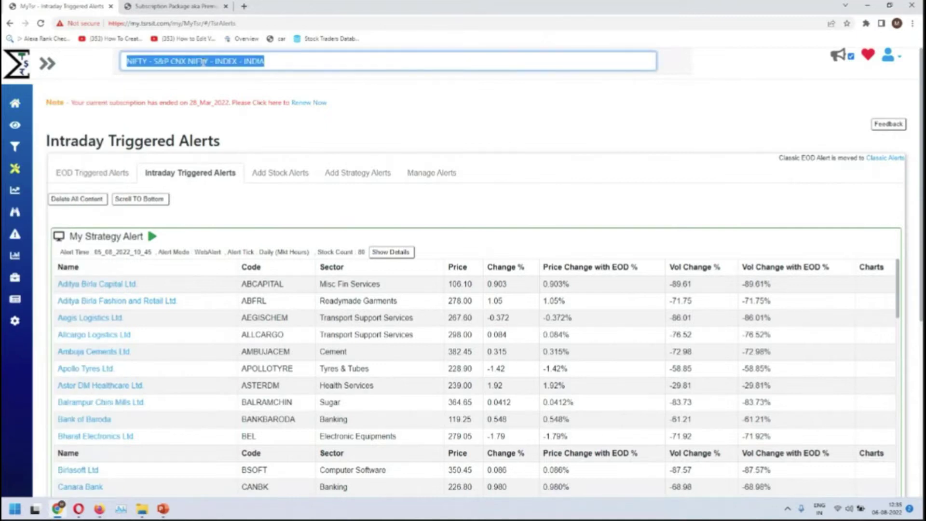
type("APO")
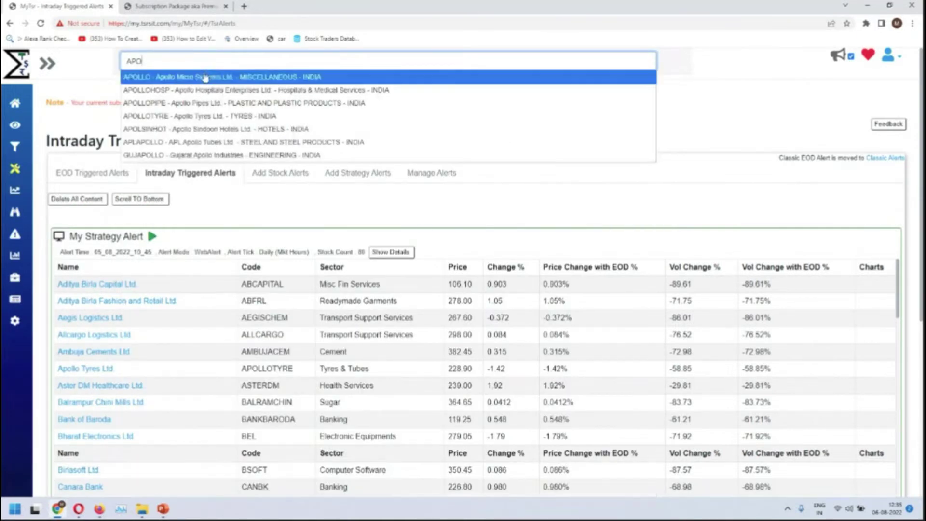
left_click(240, 116)
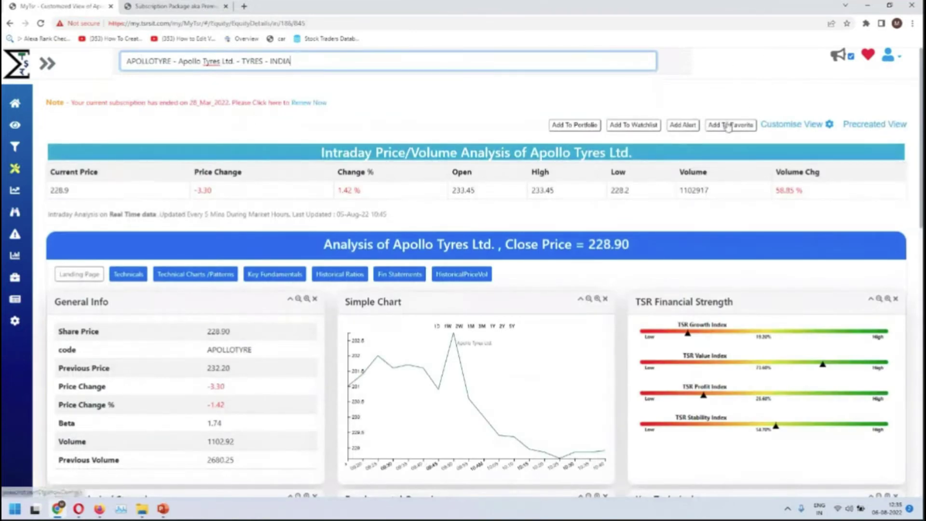
Create a simple alert on APOLLOTYRE named ApoloAbv200 for market hours with the price above 200.
left_click(683, 125)
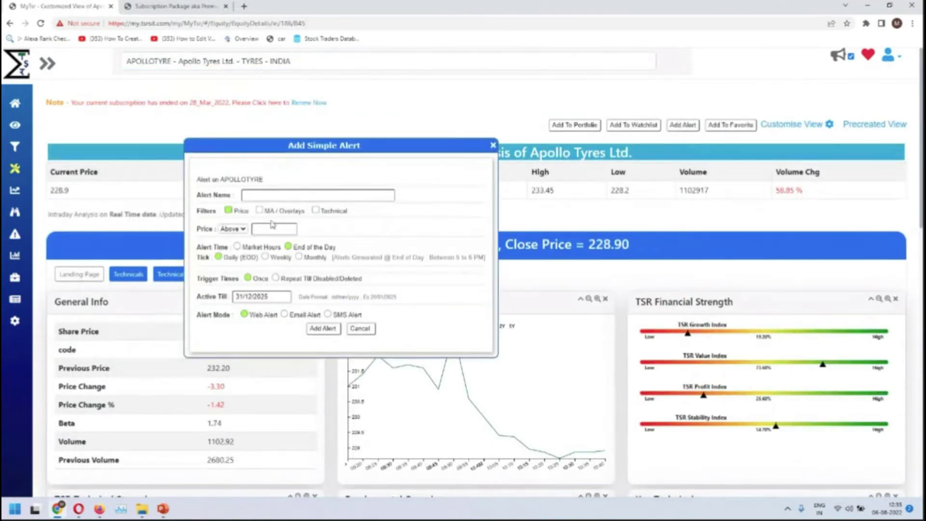
left_click(259, 246)
left_click(292, 196)
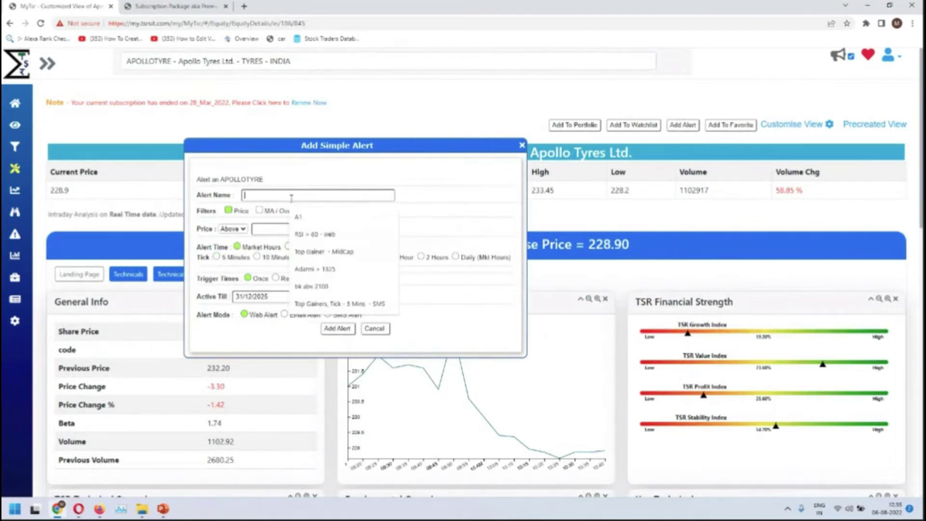
type("ApolloAbv260")
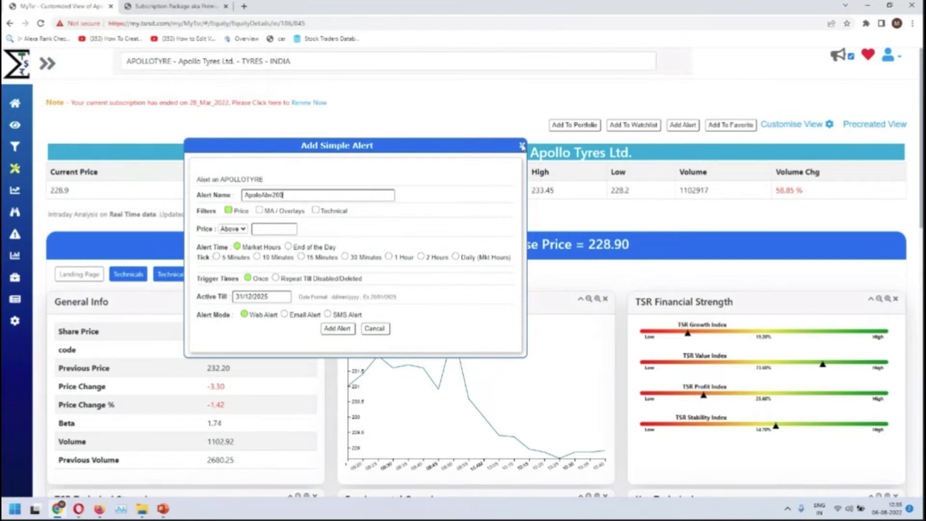
left_click(255, 229)
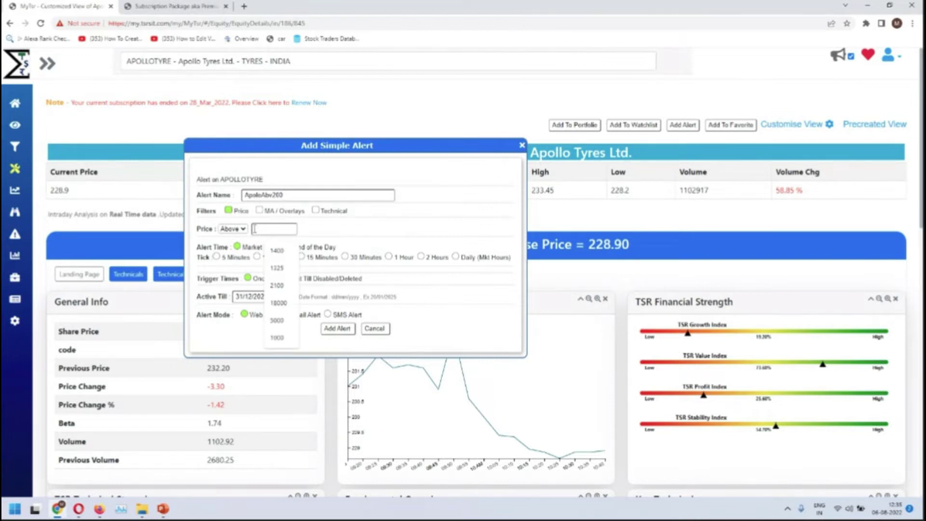
type("200")
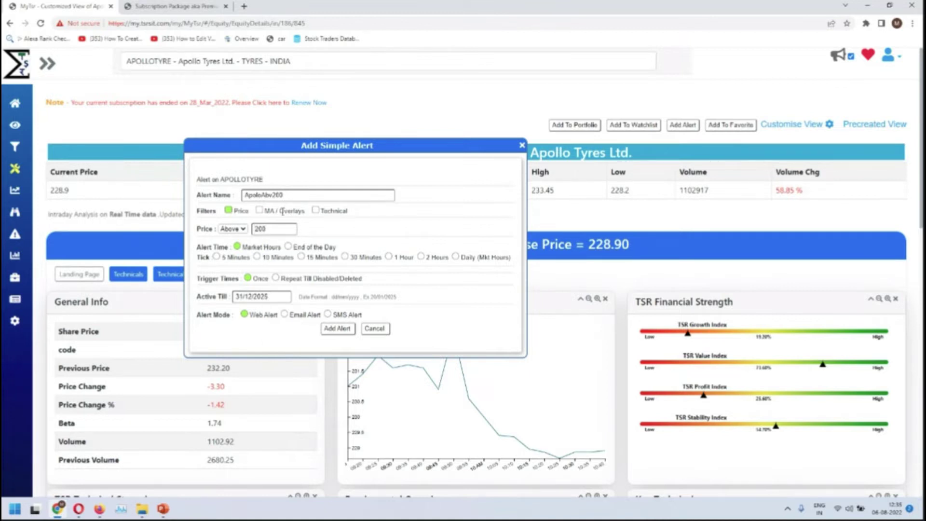
Set the alert's tick to Daily (Mkt Hours), add the alert and close its dialog.
left_click(334, 332)
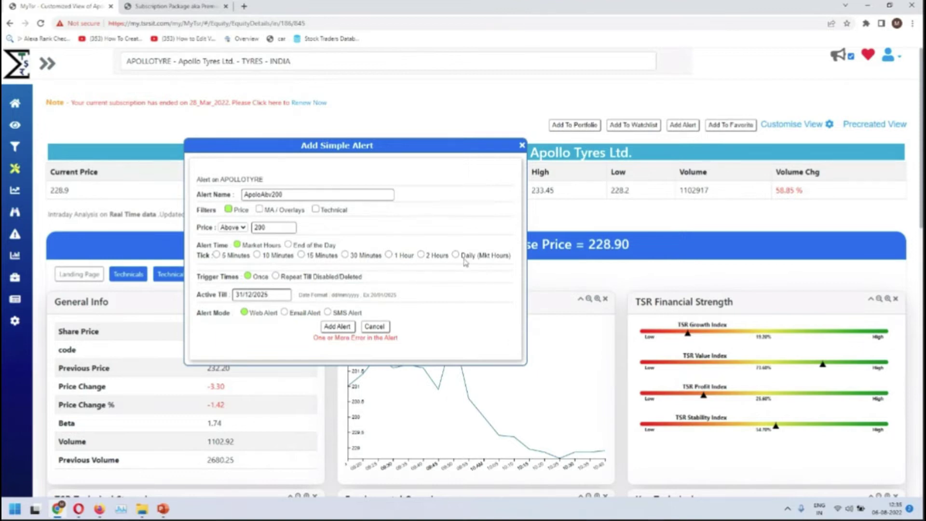
left_click(337, 326)
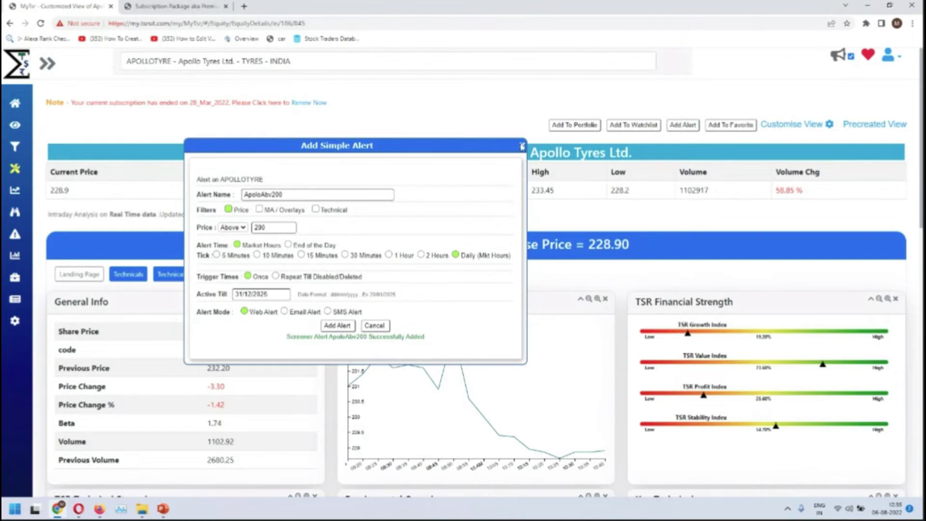
left_click(522, 146)
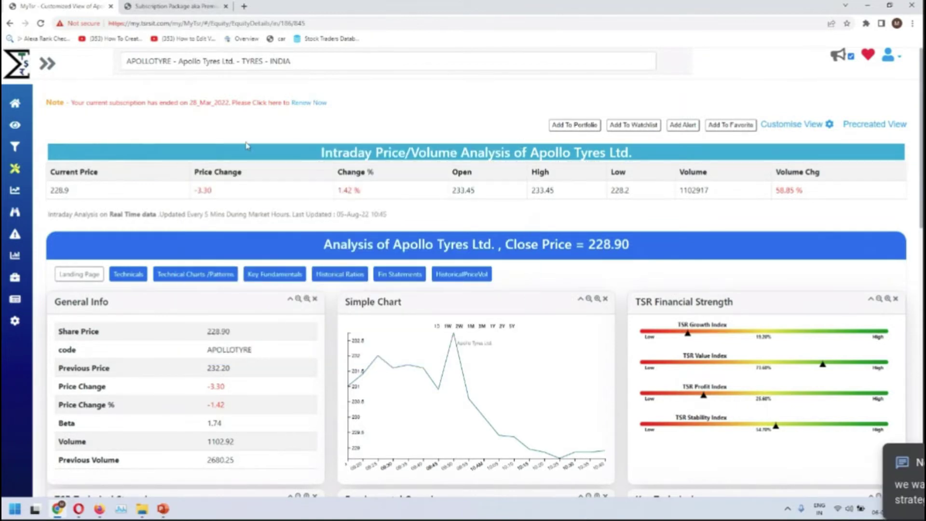
Go to the Alerts page to check the intraday triggered alerts.
mouse_move(43, 163)
scroll(195, 157, "down", 1)
mouse_move(25, 271)
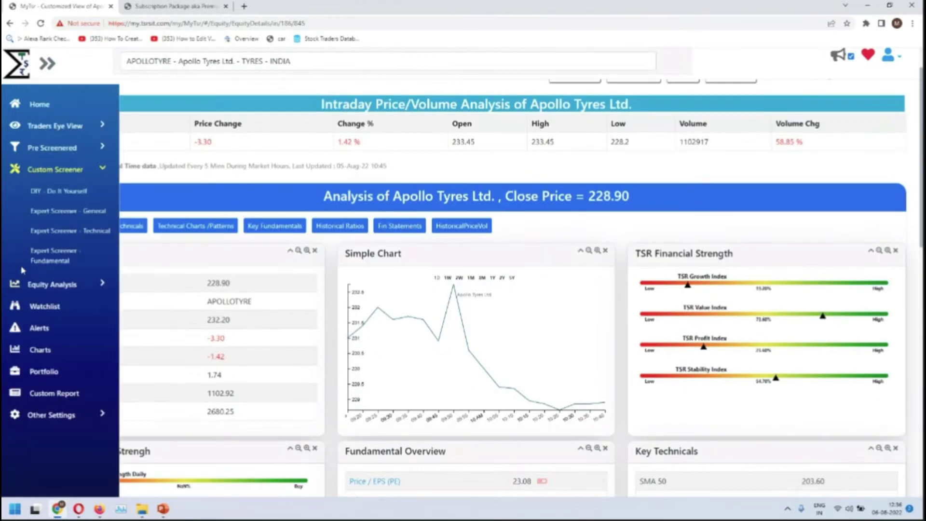
left_click(42, 330)
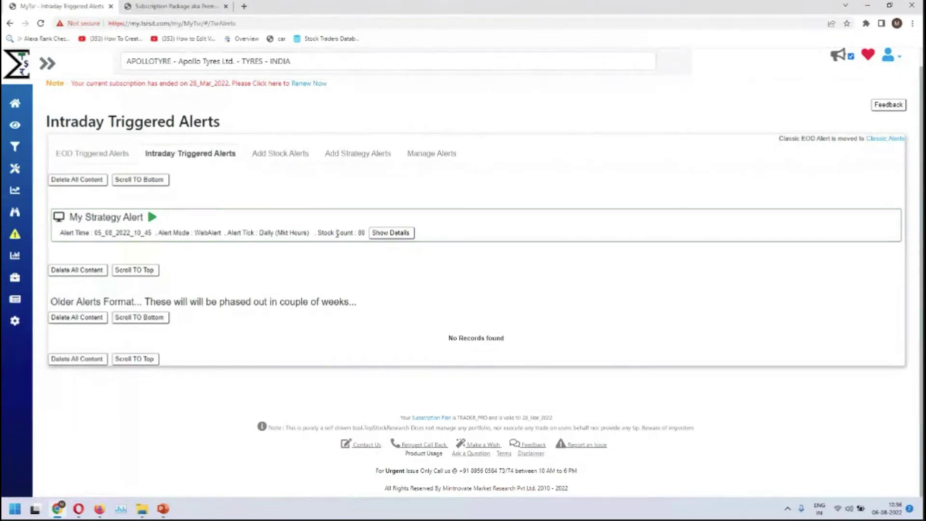
Delete all intraday triggered alerts and open the list for managing alerts.
scroll(290, 240, "up", 1)
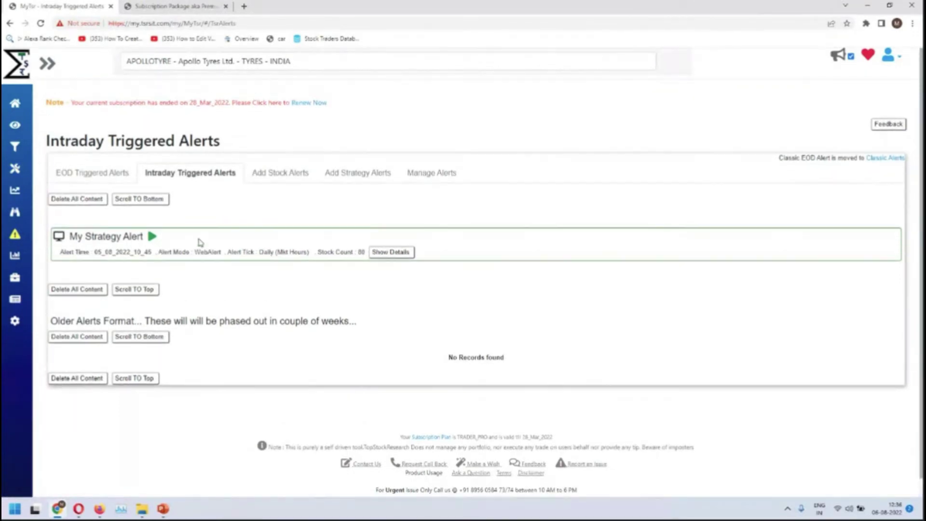
left_click(89, 380)
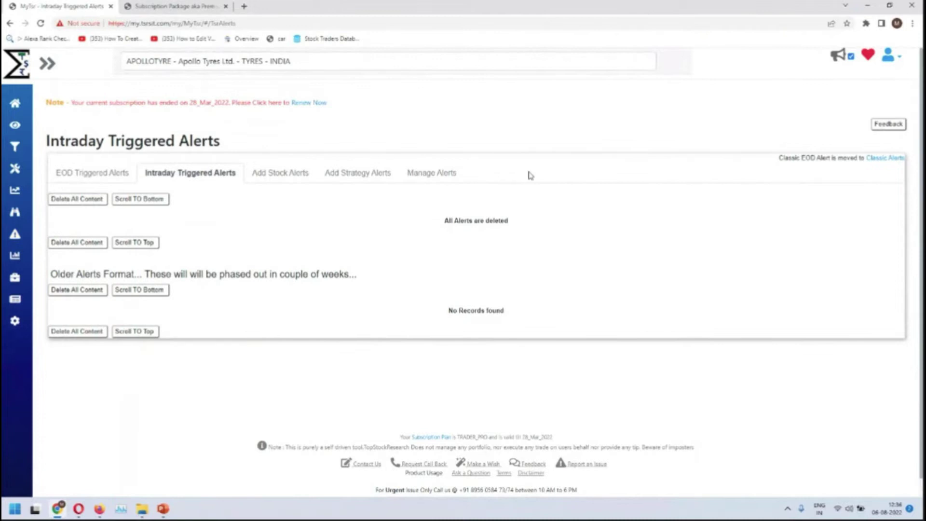
left_click(441, 174)
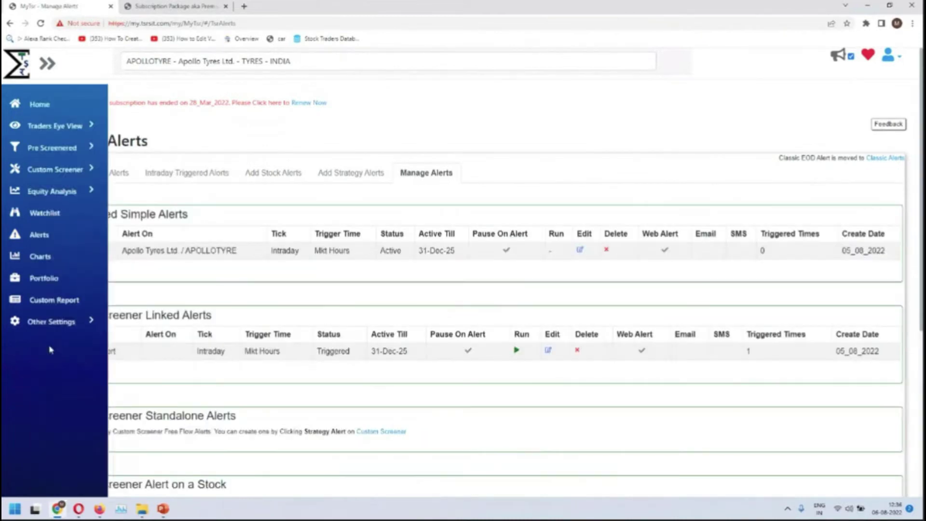
Set the status of My Strategy Alert to Active, save the edit and close its dialog.
double_click(333, 351)
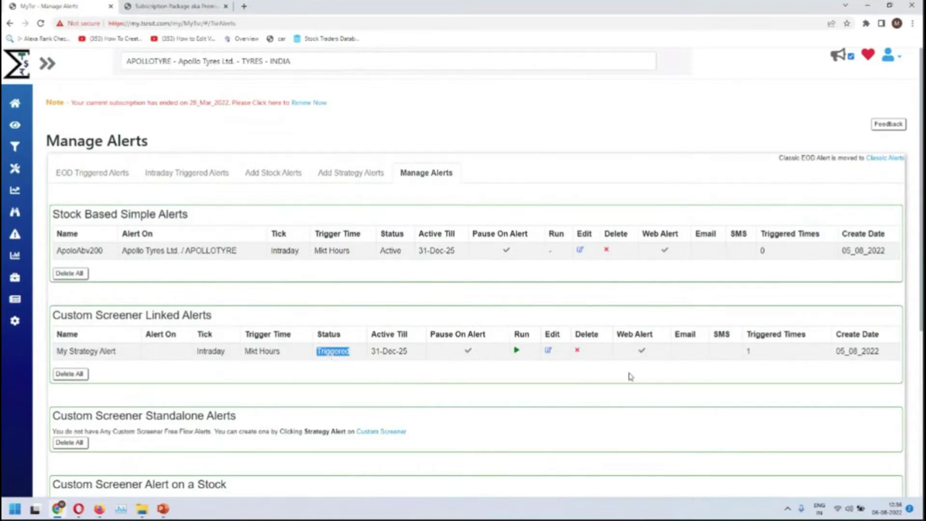
left_click(549, 351)
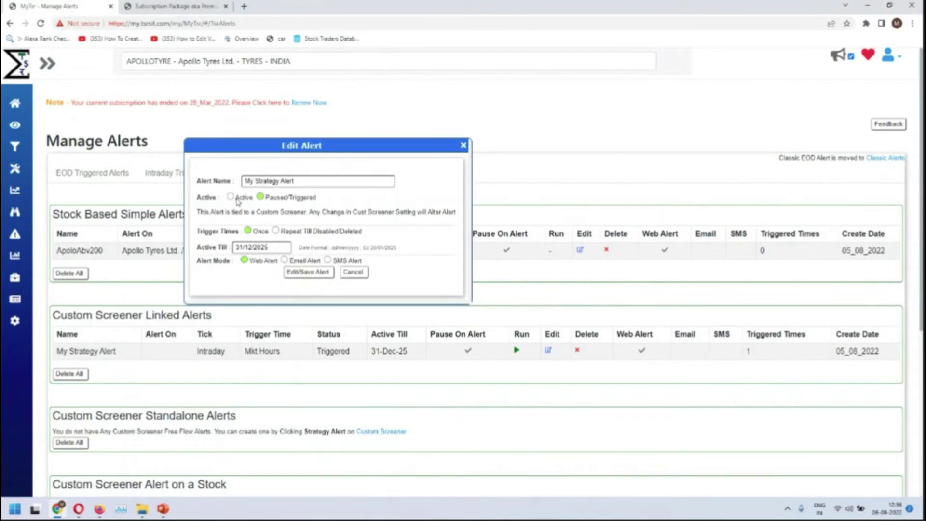
left_click(308, 271)
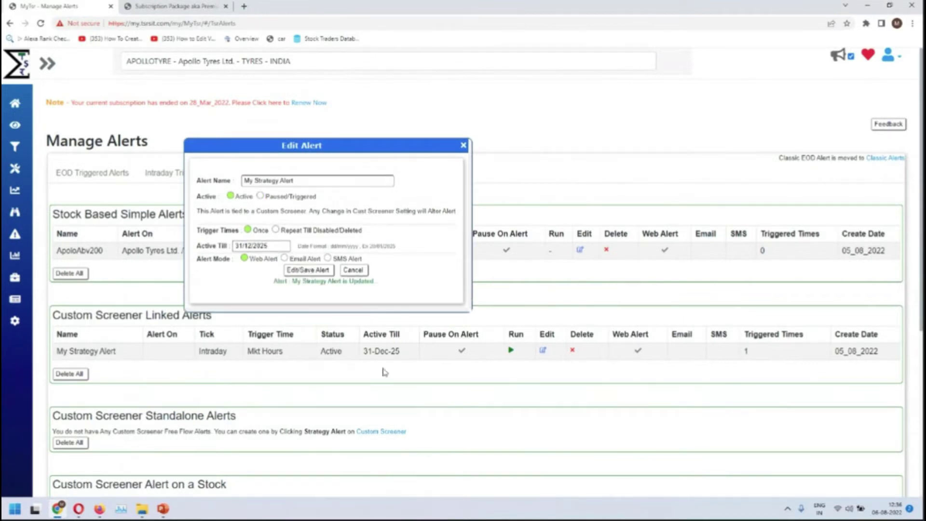
left_click(465, 146)
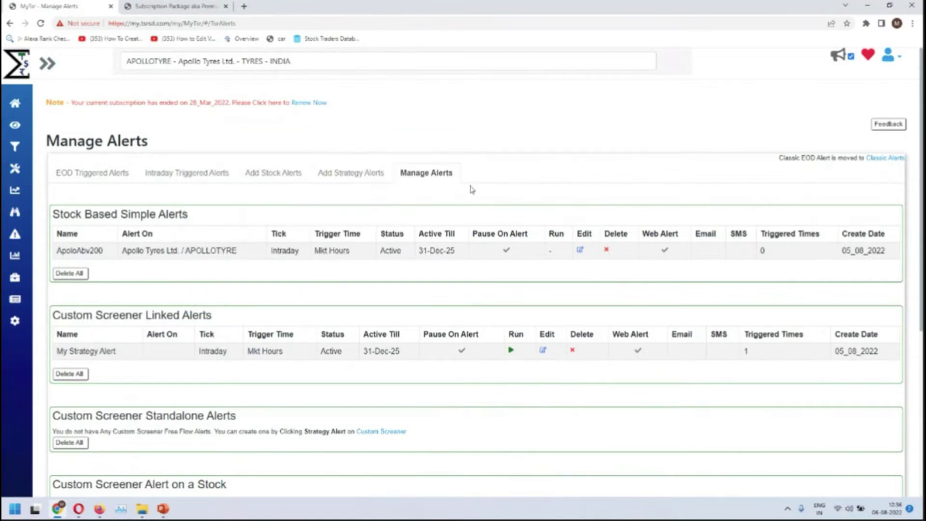
Run the screener linked to My Strategy Alert and check its report time and selected fields.
left_click(511, 350)
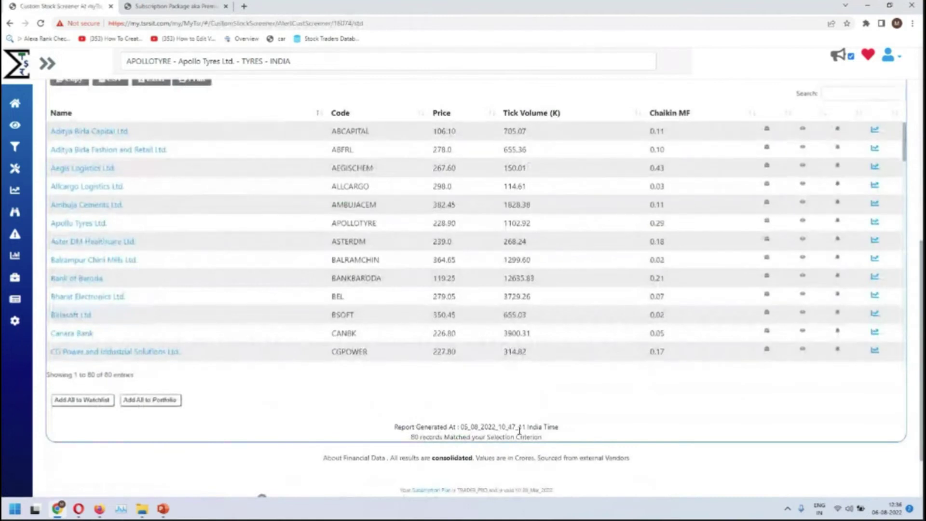
left_click_drag(506, 428, 529, 428)
scroll(525, 421, "up", 8)
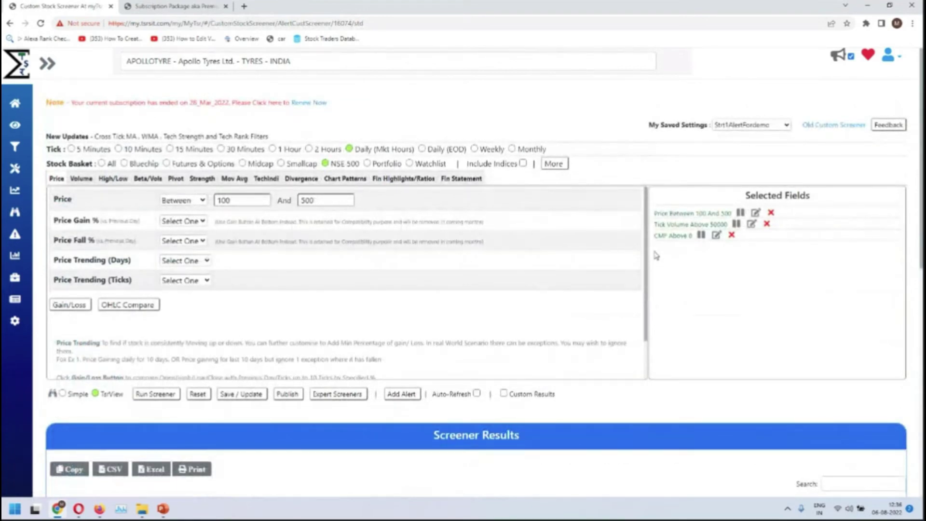
Reset the screener's filters and add a Technical Strength filter for All Bullish stocks on the Daily (EOD) tick.
left_click(188, 394)
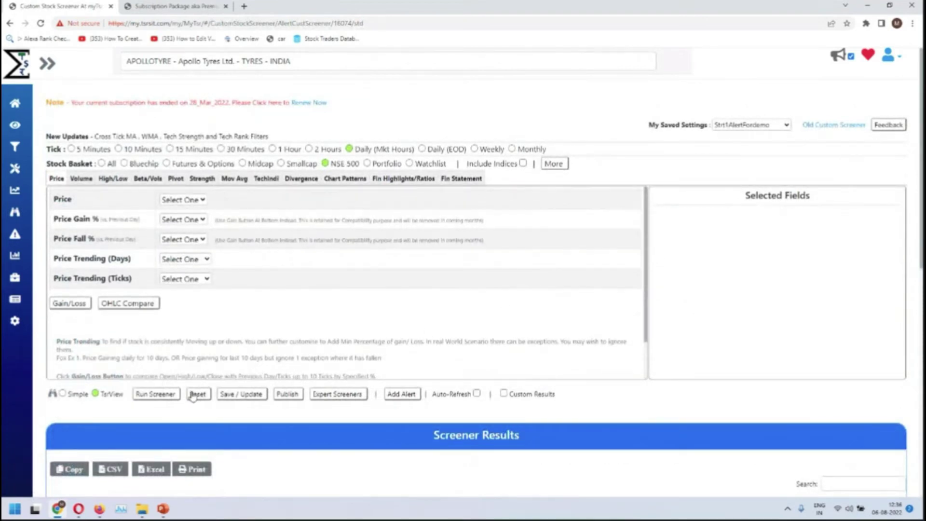
left_click(202, 188)
left_click(98, 217)
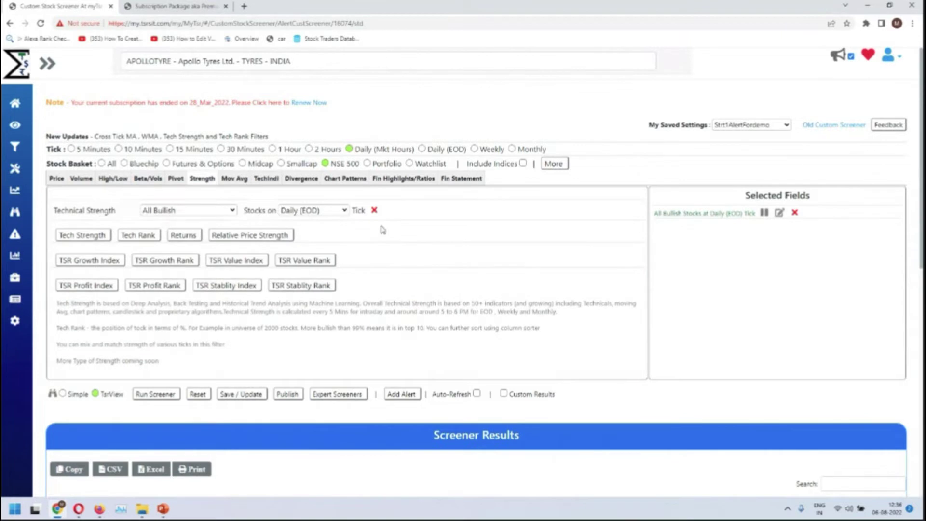
left_click(217, 212)
left_click(217, 212)
Add a Price / EPS (PE) below 20 filter and run the screener to review the matching stocks.
left_click(396, 184)
left_click(172, 247)
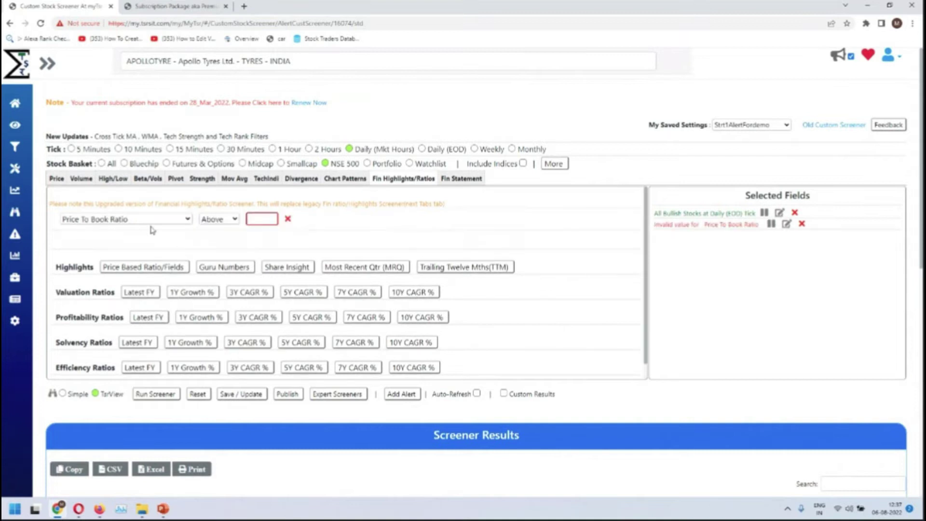
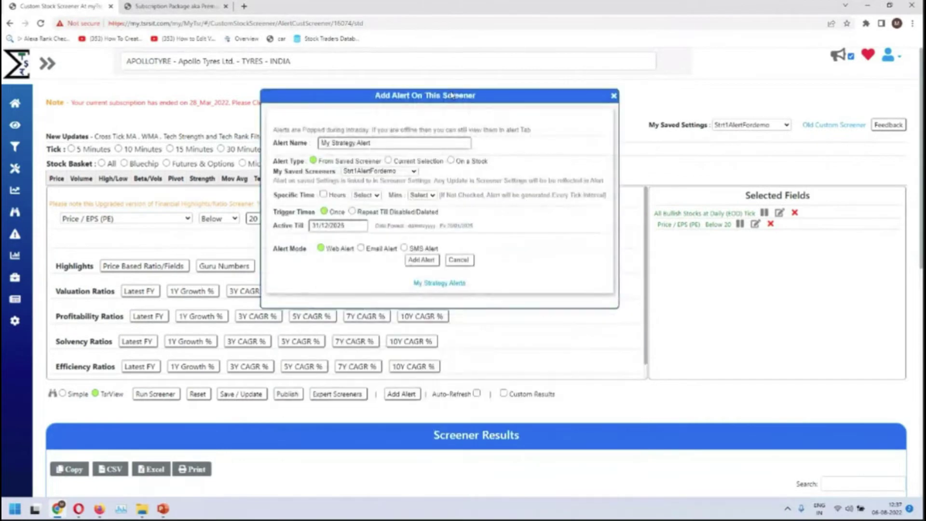
scroll(529, 453, "down", 2)
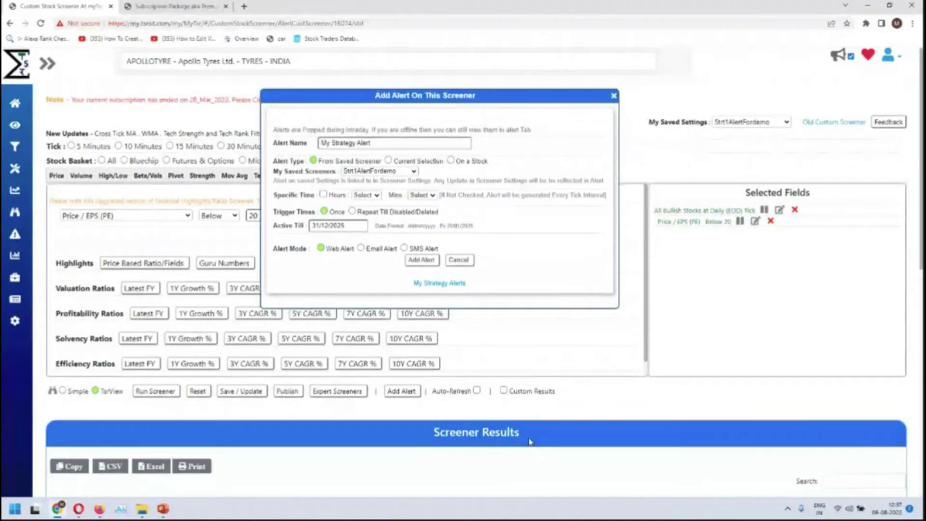
left_click(155, 298)
scroll(270, 412, "down", 5)
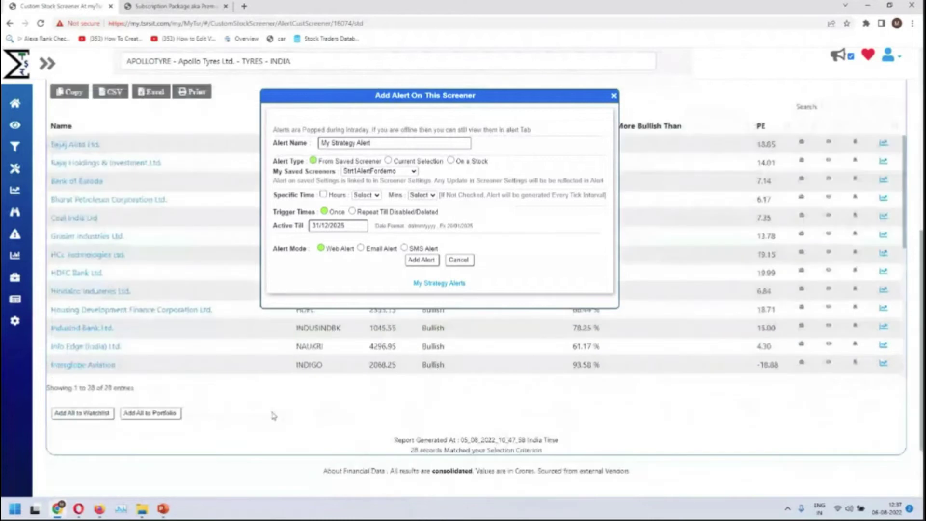
scroll(305, 403, "up", 6)
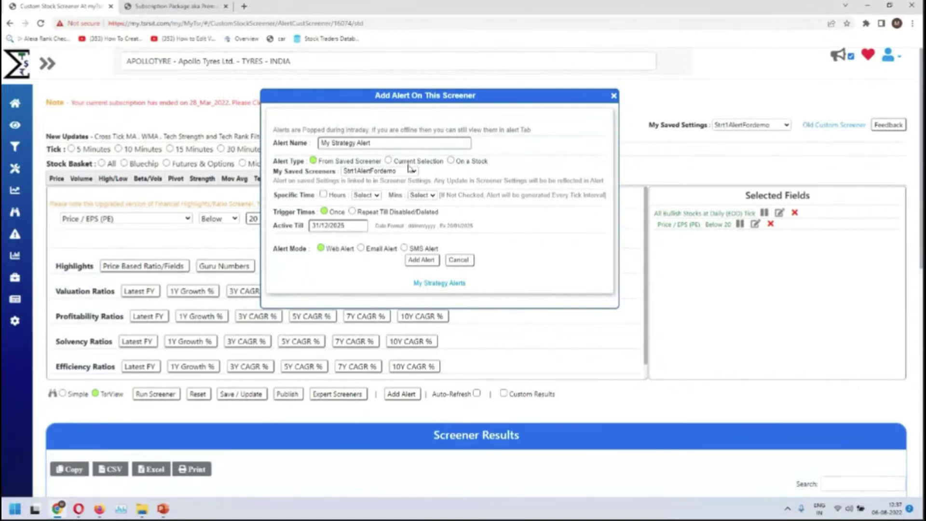
Base the new screener alert on the current selection and set its specific time to 10 AM, 55 minutes.
left_click(389, 161)
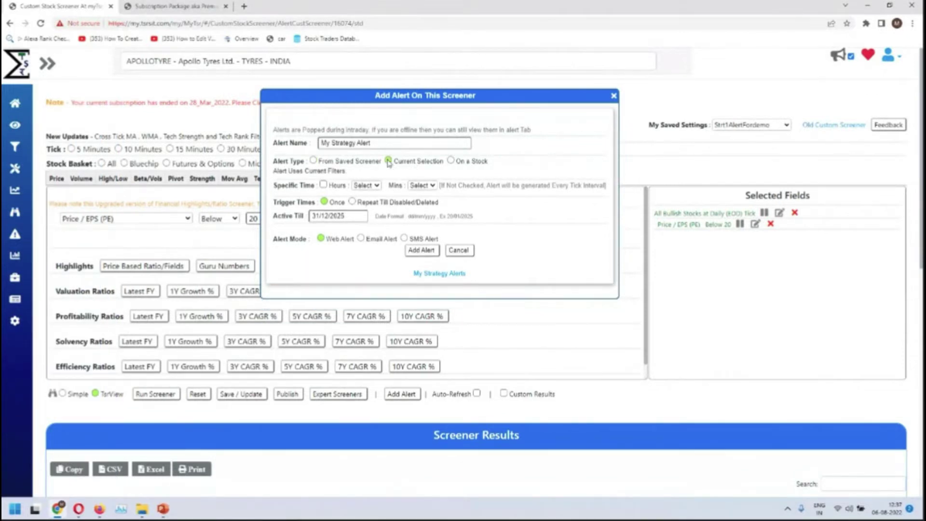
left_click(324, 186)
scroll(920, 453, "down", 8)
scroll(920, 452, "down", 3)
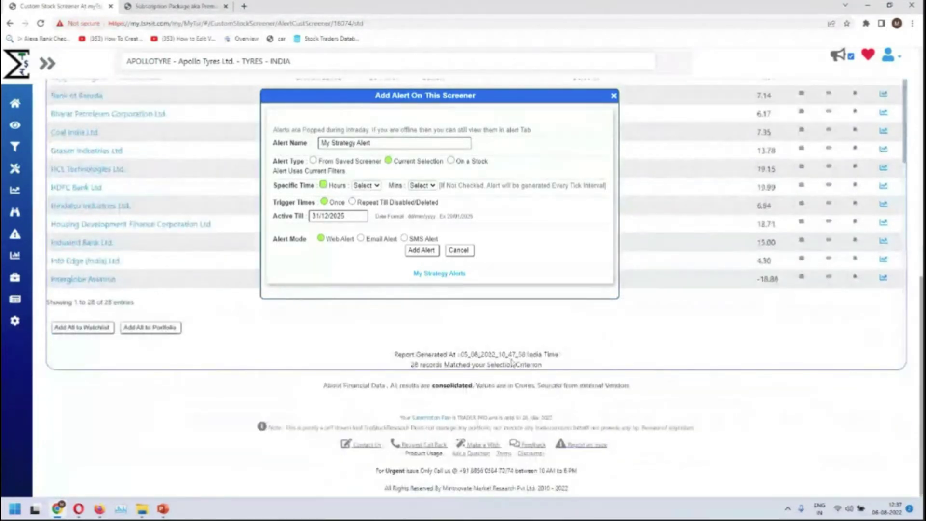
scroll(751, 366, "up", 5)
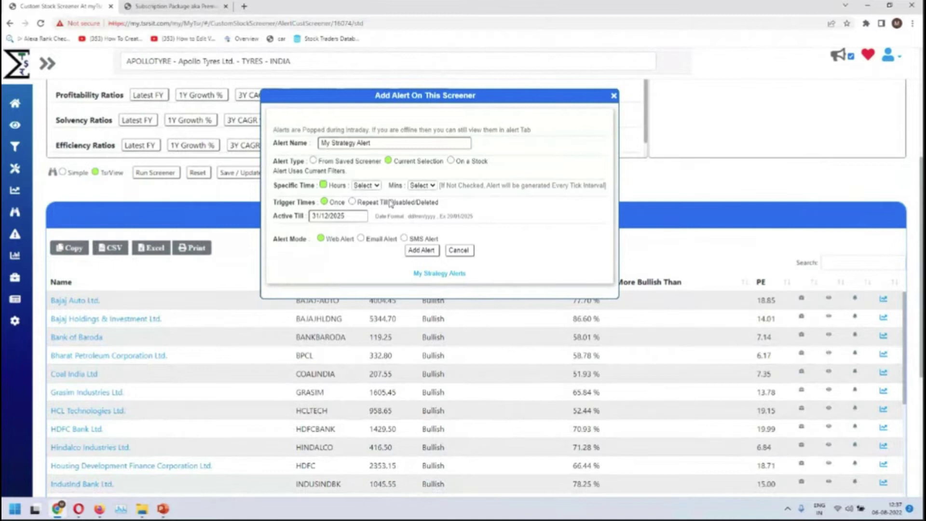
left_click(368, 186)
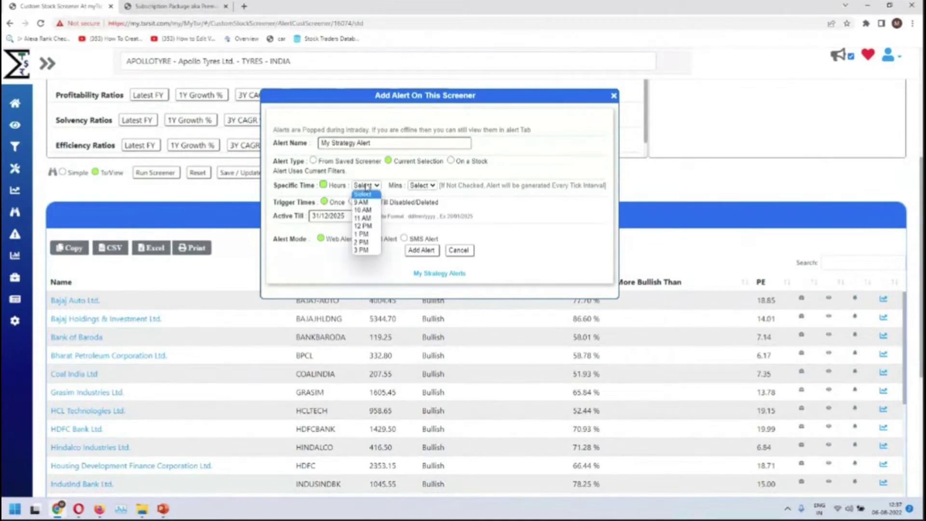
left_click(368, 212)
left_click(436, 187)
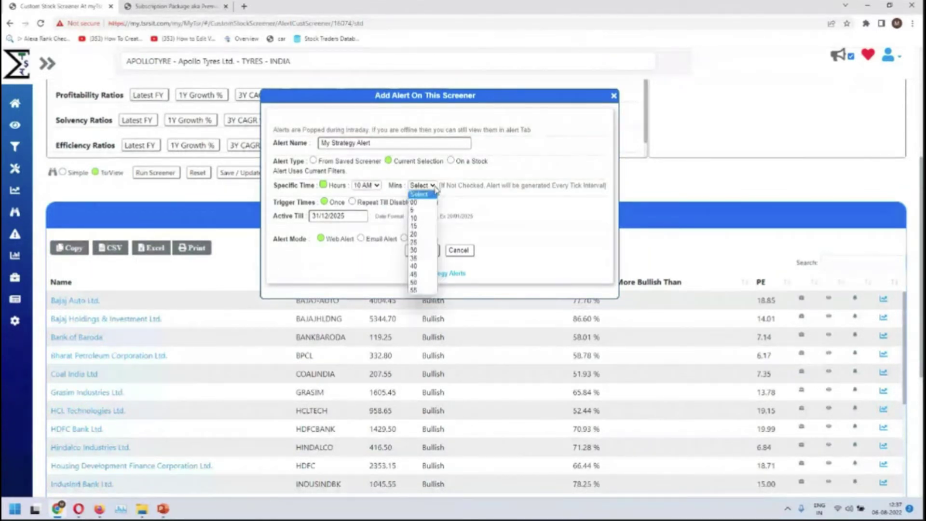
left_click(421, 290)
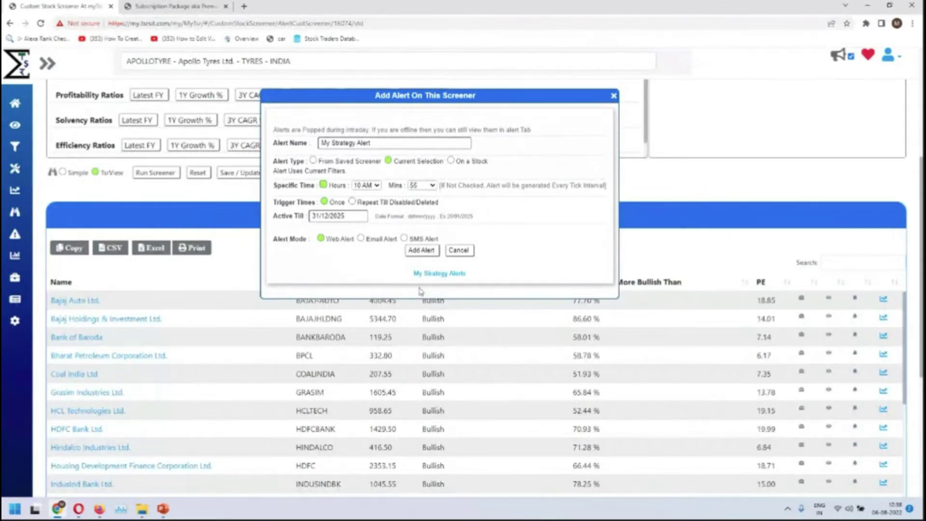
Name the alert "Alert at 10 55", add it and open the list of strategy alerts.
triple_click(414, 144)
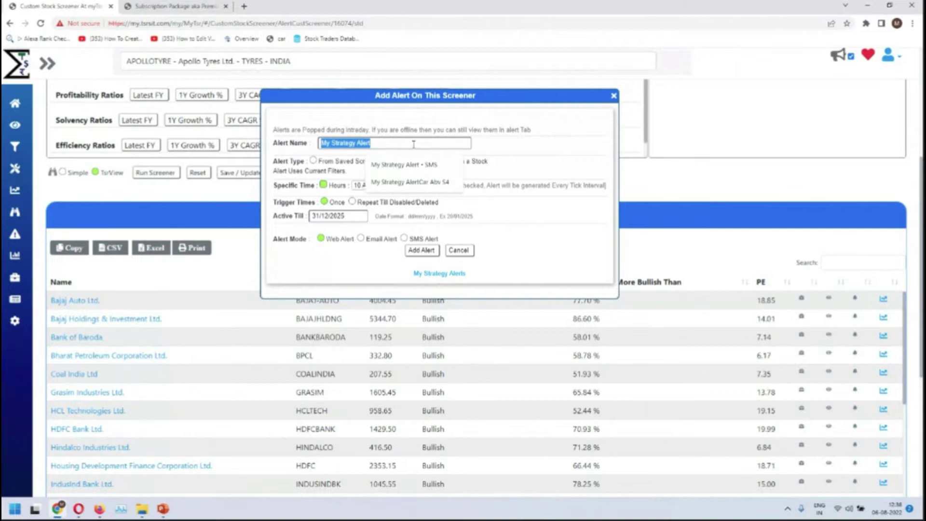
type("Alert at 10 55")
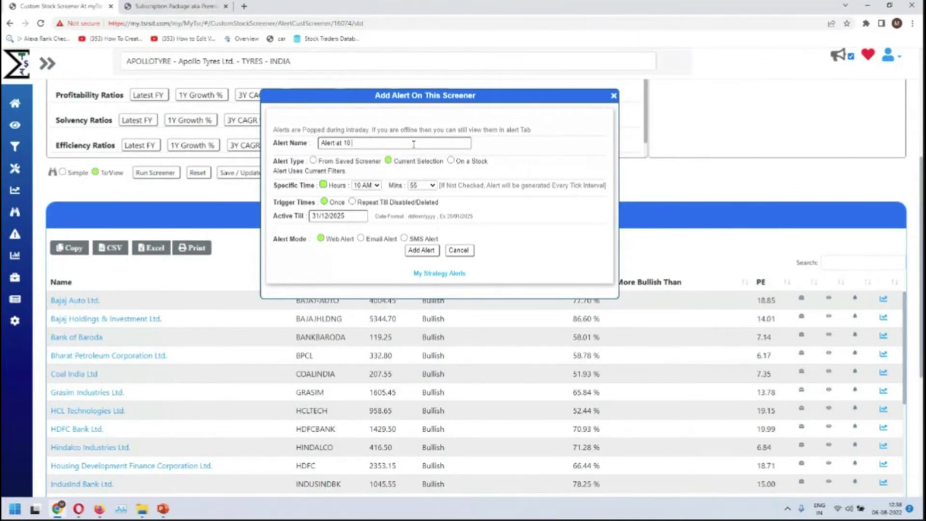
left_click(416, 251)
left_click(440, 281)
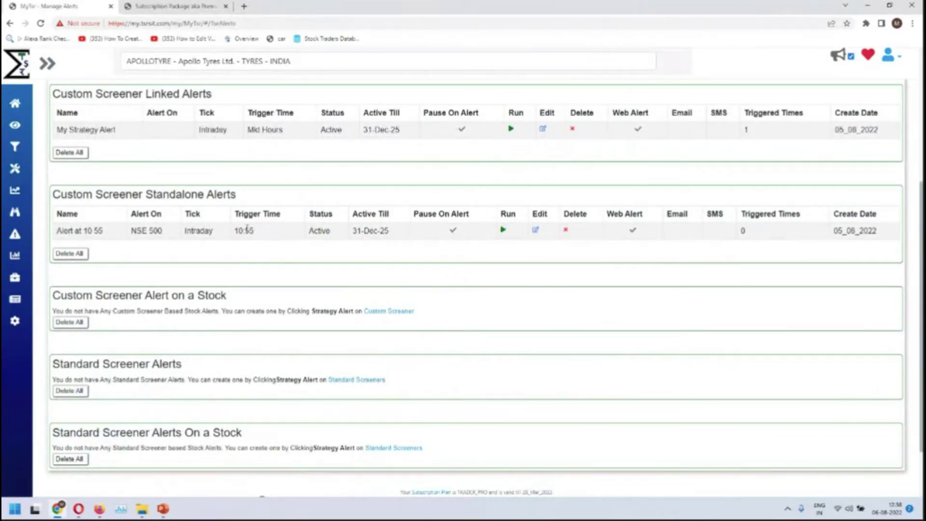
Check the Active Till date of My Strategy Alert and run its linked screener.
triple_click(376, 128)
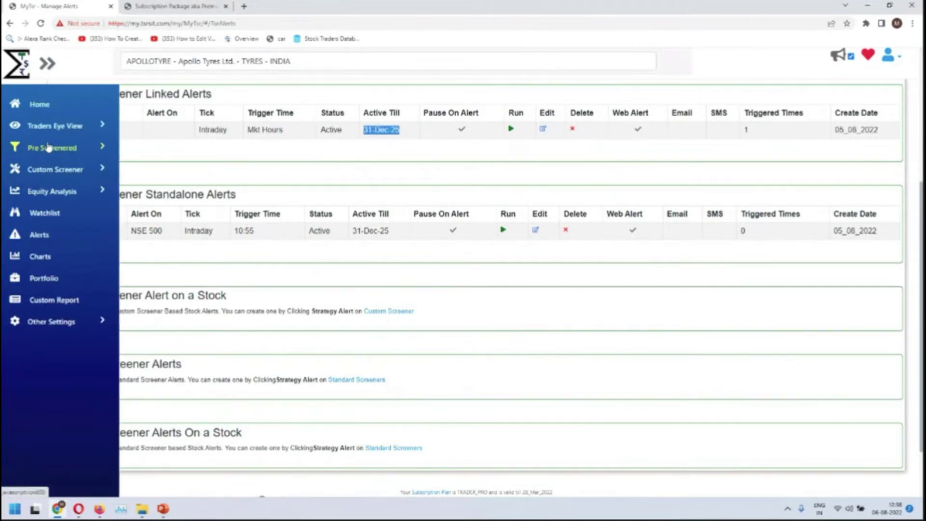
left_click(65, 171)
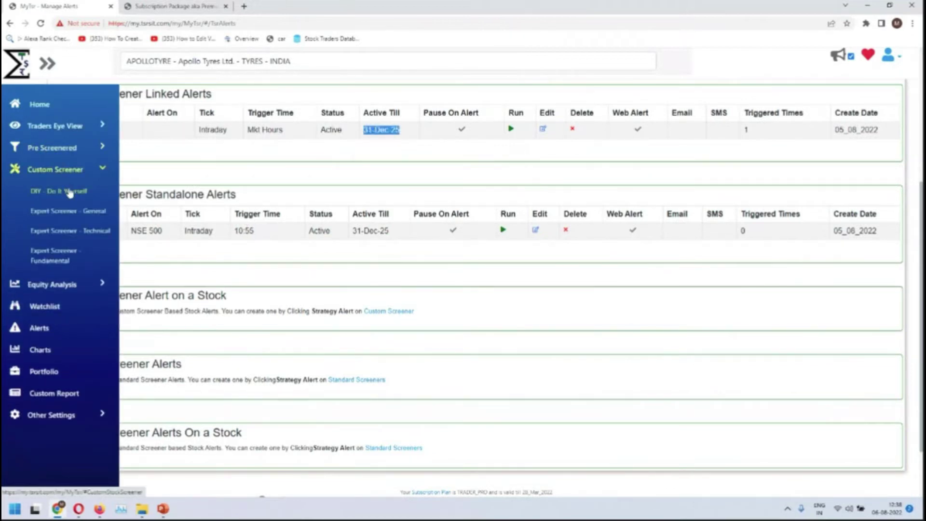
left_click(569, 167)
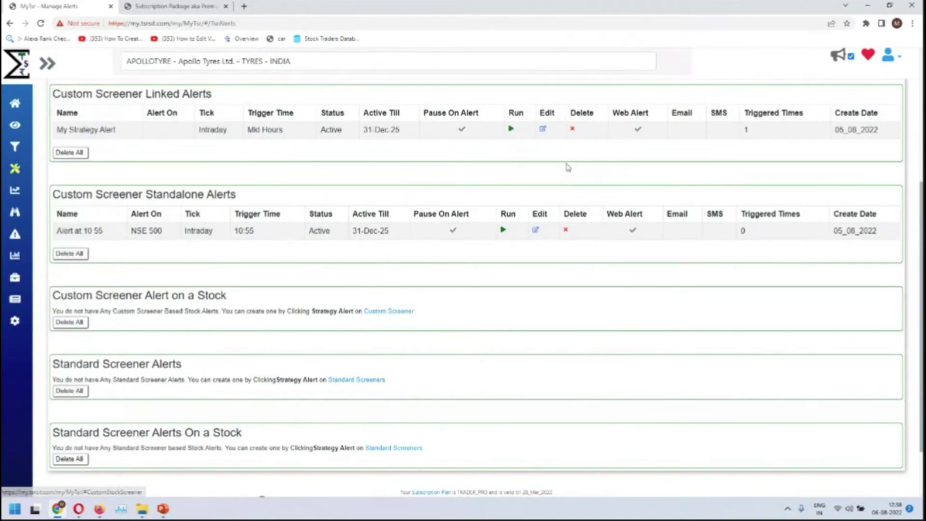
left_click(510, 129)
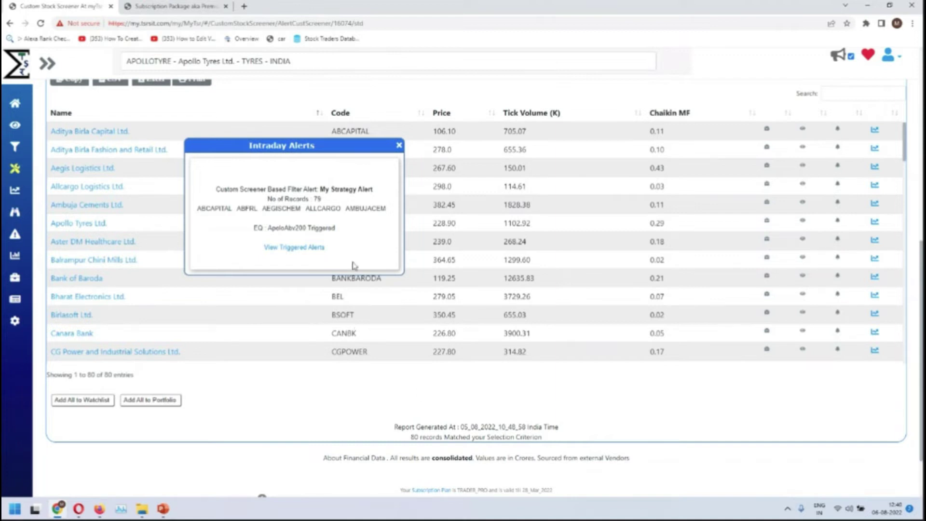
Go from the Intraday Alerts notification to the intraday triggered alerts and dismiss the notification.
left_click(315, 248)
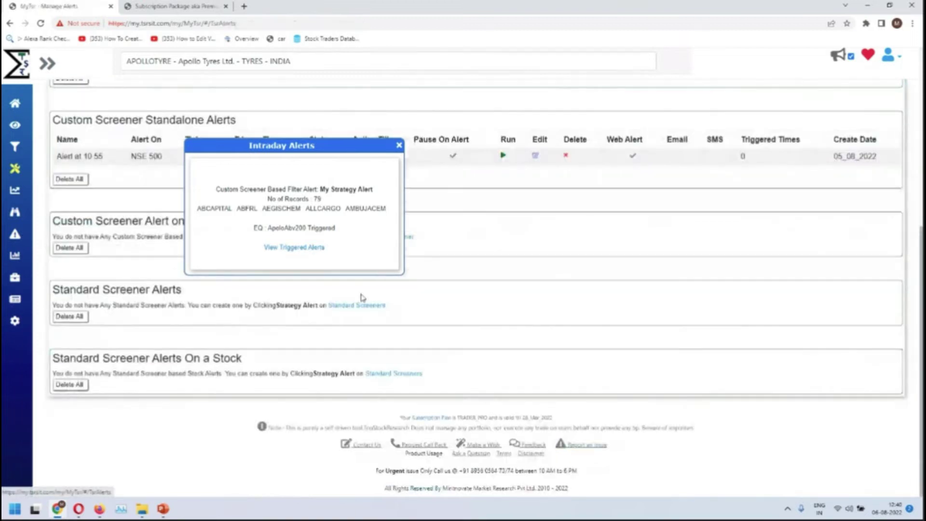
scroll(384, 189, "up", 5)
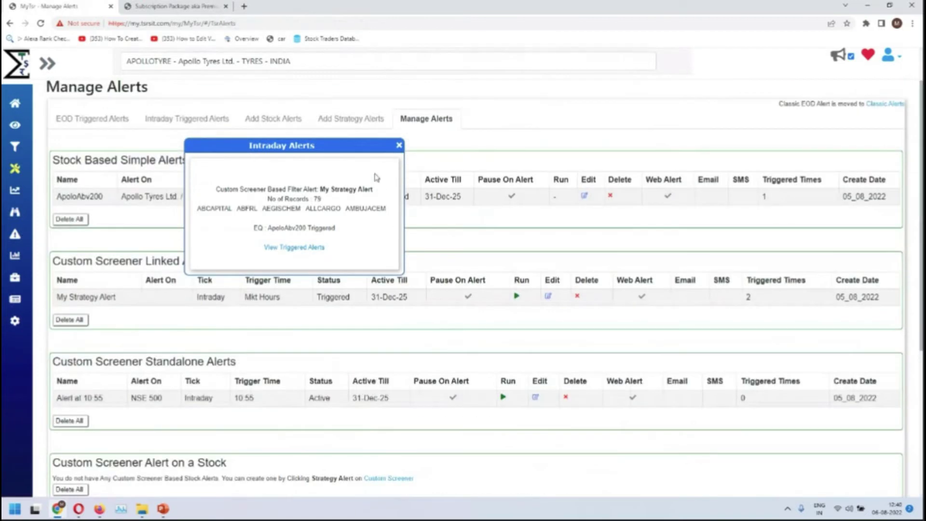
left_click(166, 117)
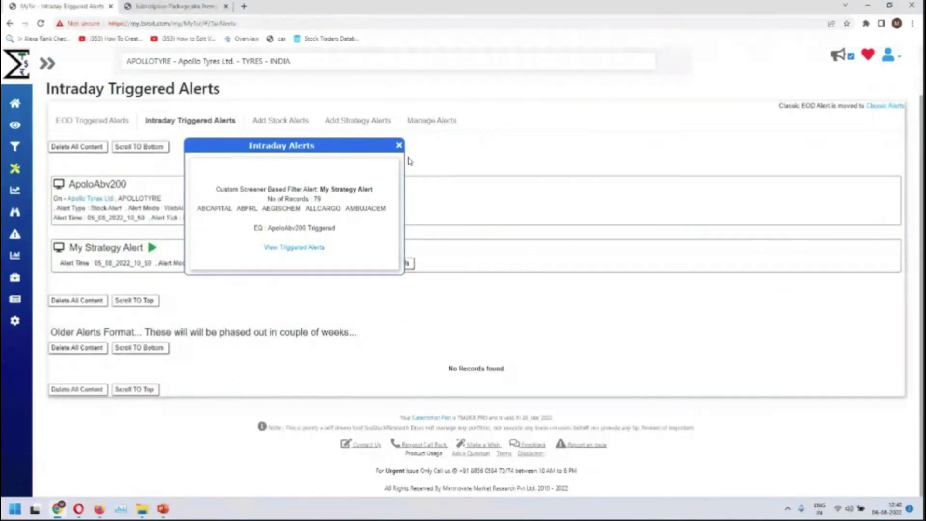
left_click(399, 145)
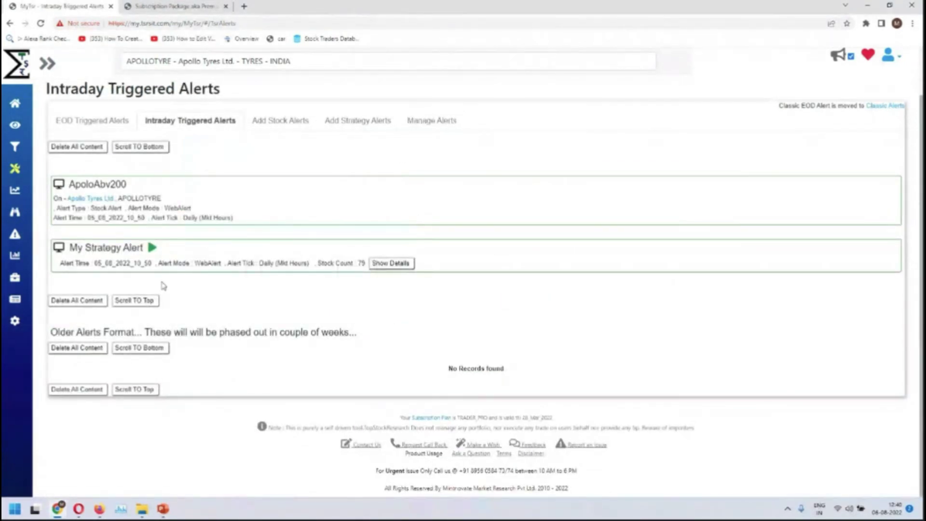
Show the details of the triggered My Strategy Alert and look through its list of stocks.
left_click(385, 264)
scroll(459, 296, "down", 7)
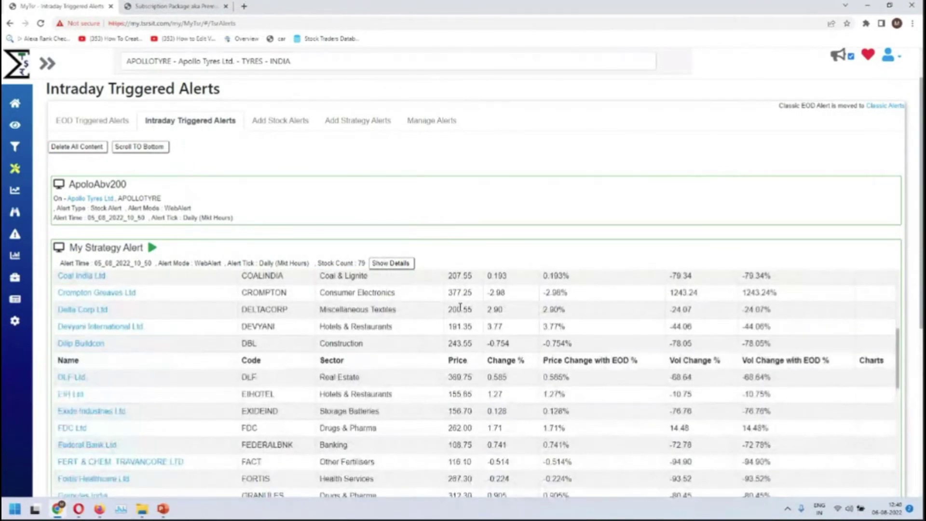
scroll(460, 308, "up", 7)
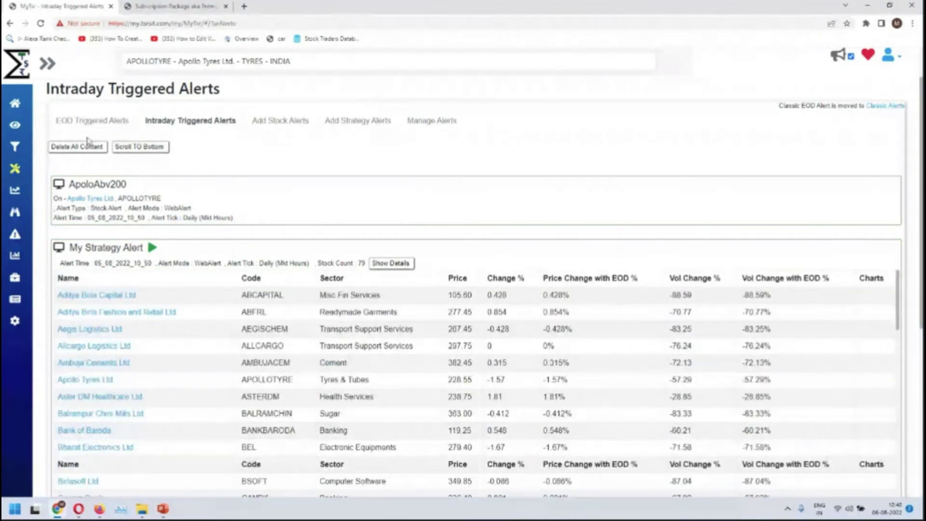
Go to the alert management page and look through the stock, screener-linked and standalone alerts.
left_click(435, 122)
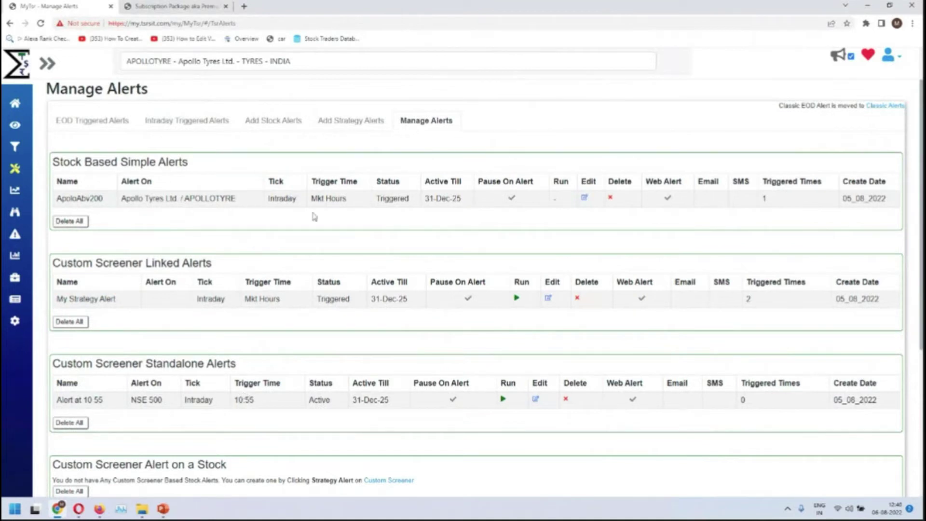
scroll(313, 232, "down", 3)
scroll(314, 241, "up", 1)
scroll(314, 241, "up", 2)
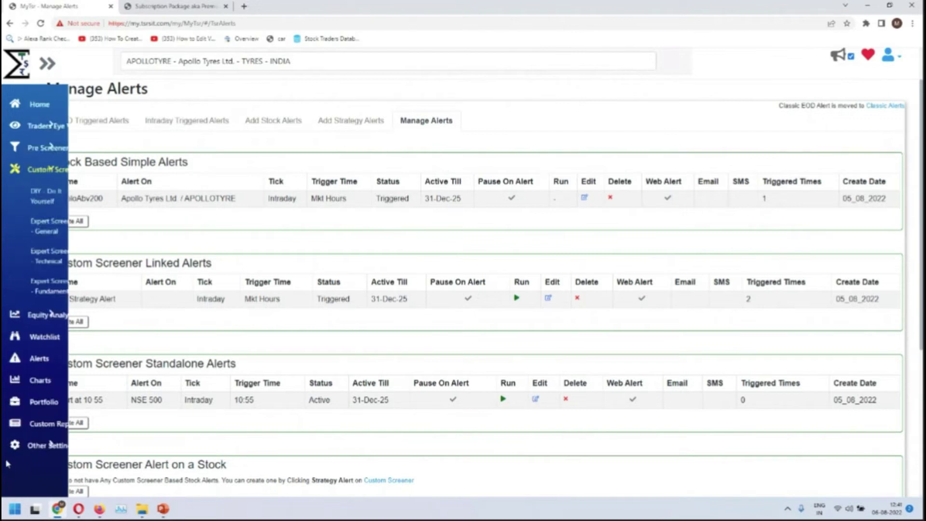
scroll(231, 362, "down", 1)
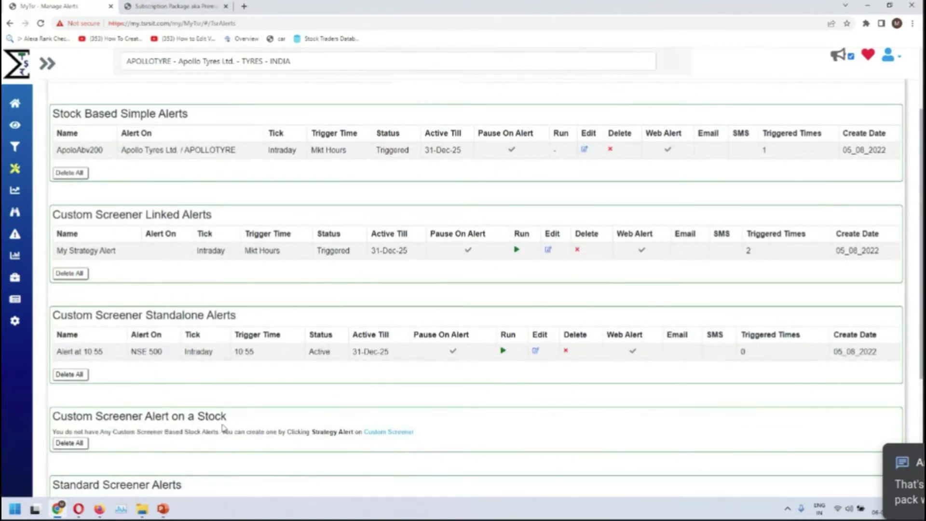
Return to the do-it-yourself custom screener and load the saved setting Strt1AlertFordemo.
mouse_move(14, 318)
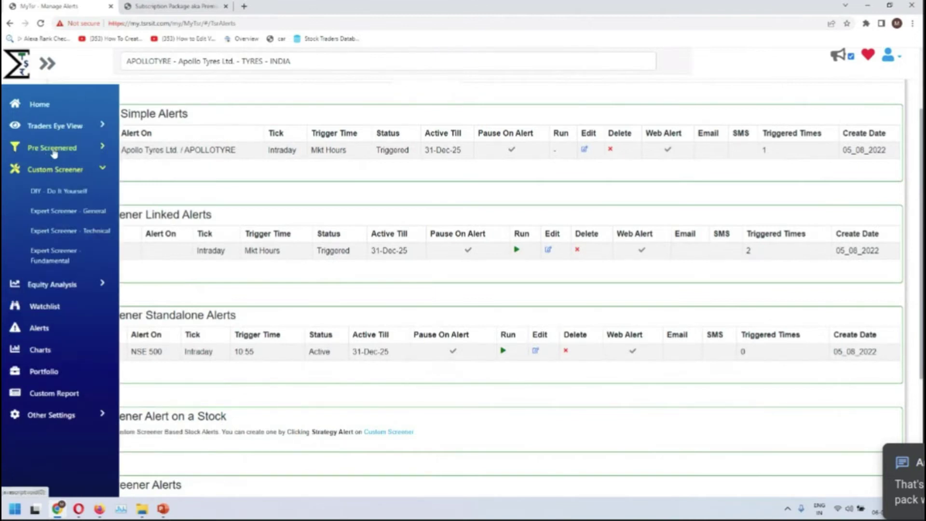
left_click(57, 191)
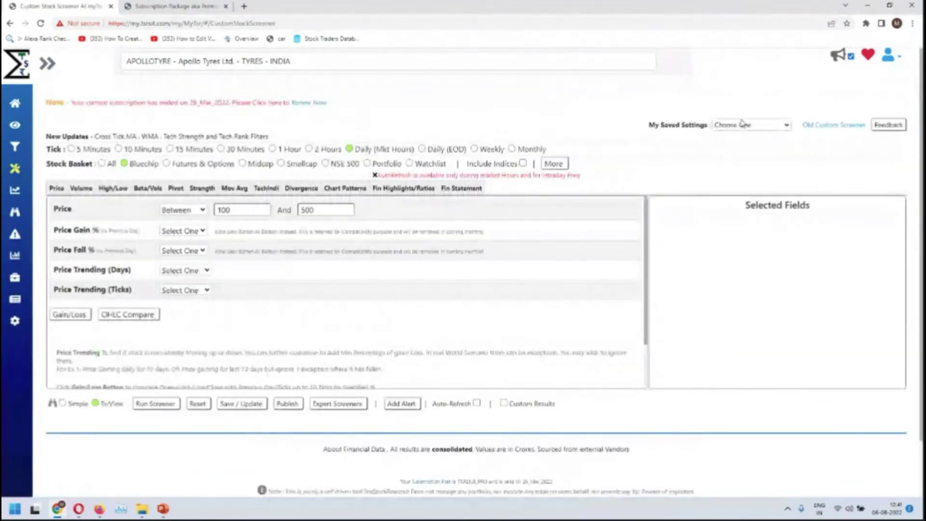
left_click(742, 123)
left_click(757, 146)
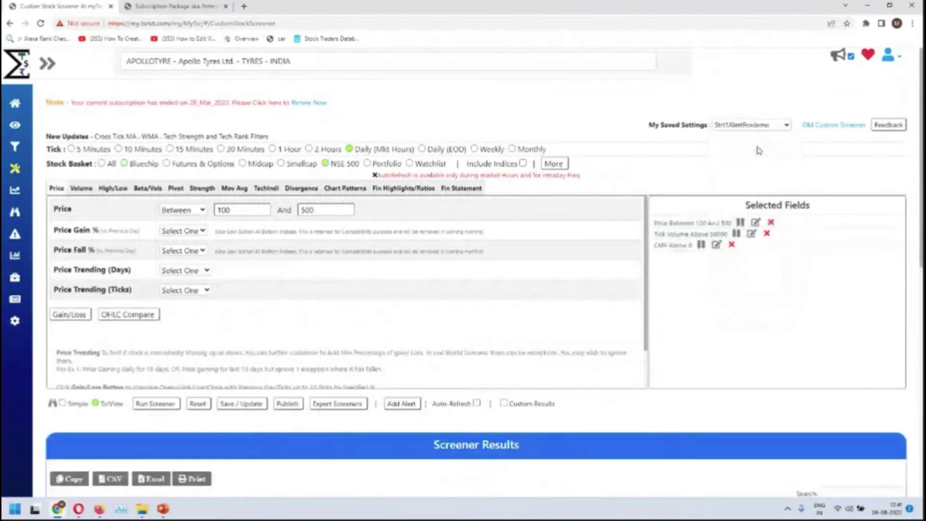
Sort the screener results by Chaikin MF from highest to lowest and copy the code AEGISCHEM of Aegis Logistics Ltd.
scroll(758, 150, "down", 8)
scroll(563, 250, "up", 2)
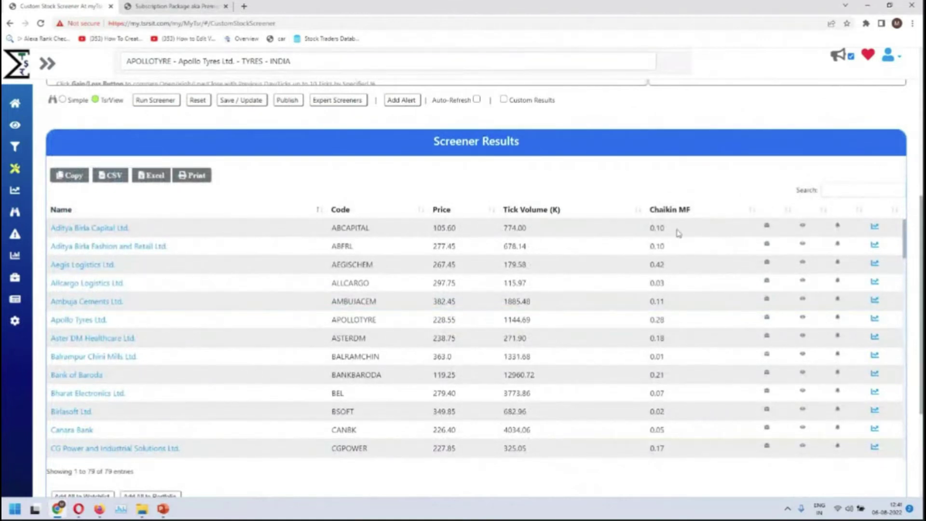
left_click(674, 212)
left_click(675, 212)
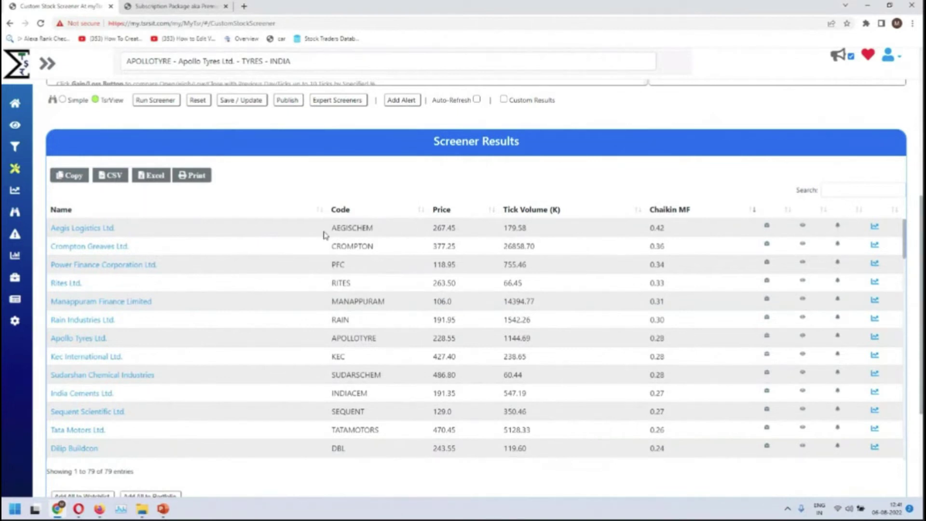
double_click(351, 227)
right_click(352, 228)
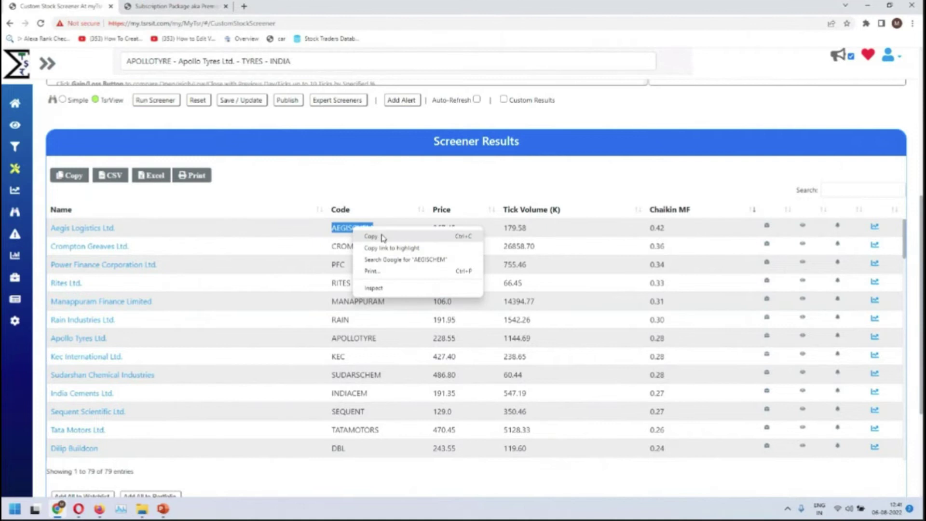
left_click(381, 236)
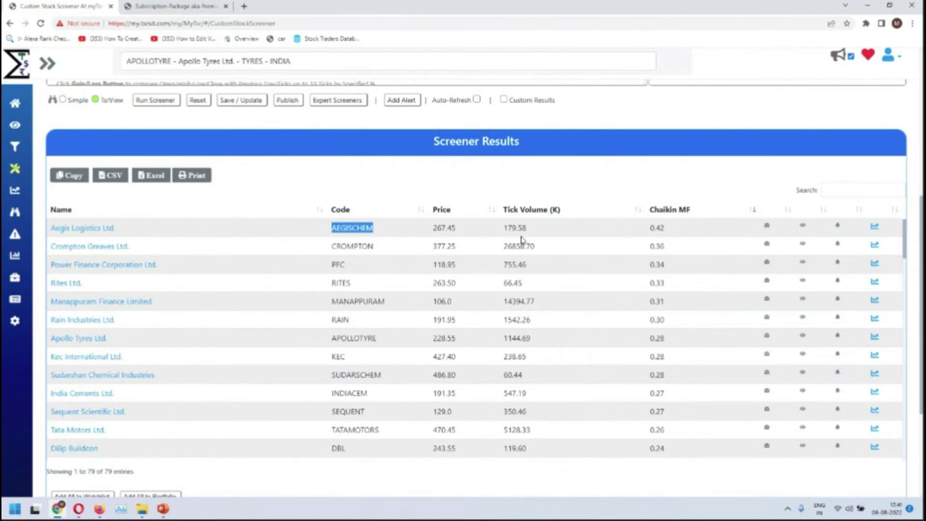
Start a new alert on this screener with the type On a Stock and choose AEGISCHEM - Aegis Logistics Ltd.
scroll(564, 296, "up", 3)
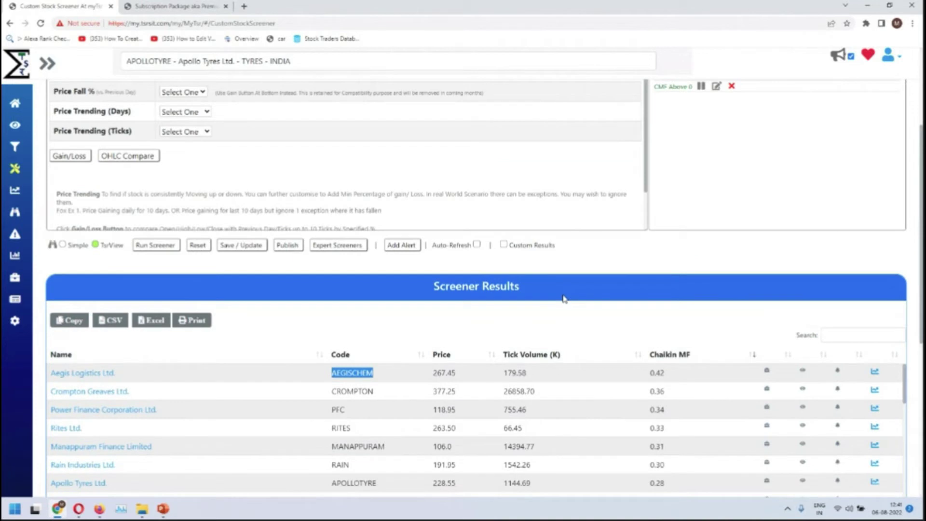
scroll(564, 298, "up", 1)
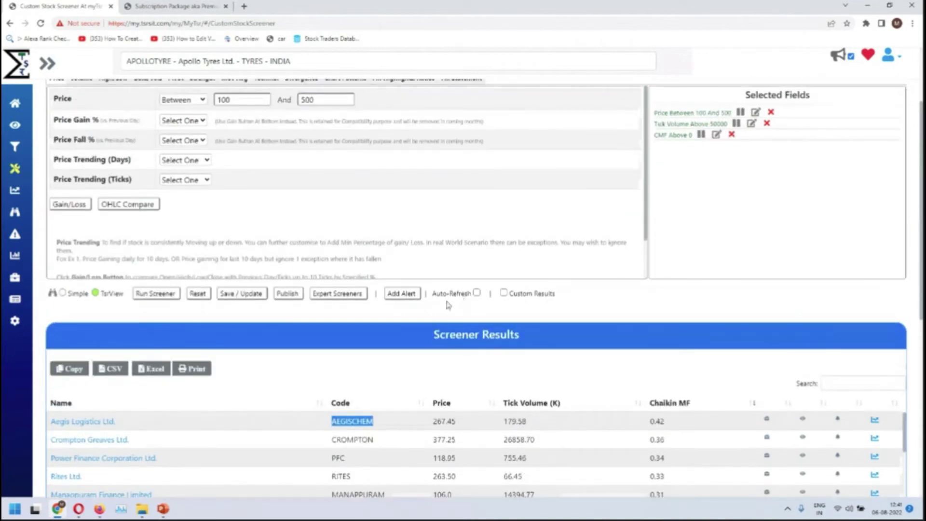
scroll(448, 305, "up", 2)
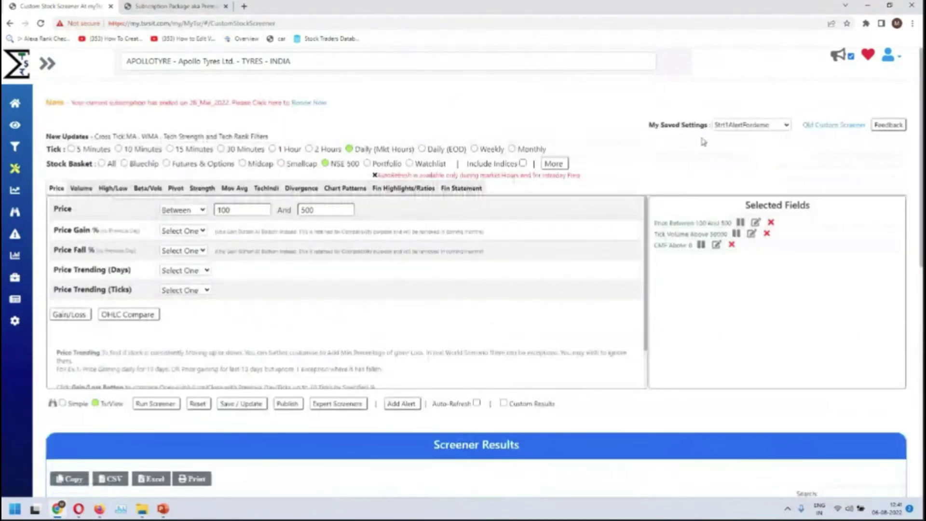
left_click(392, 406)
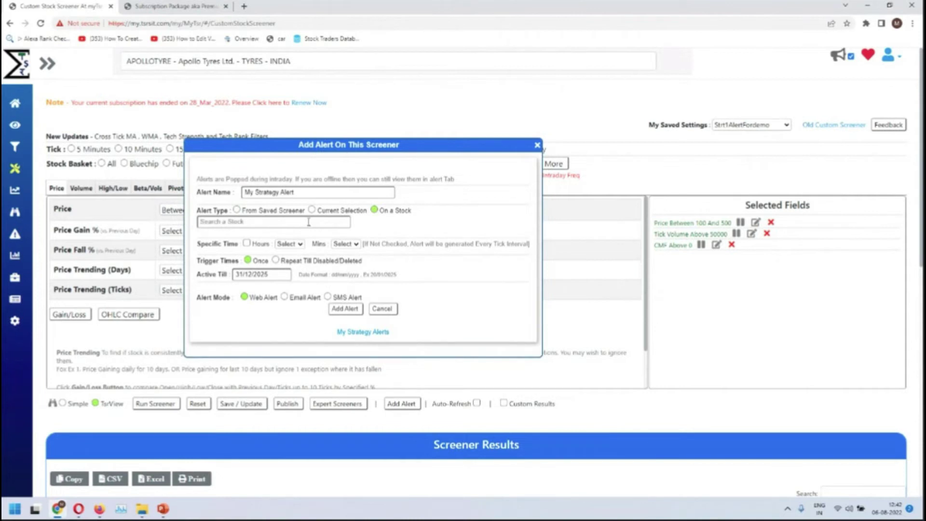
left_click(309, 222)
type("AEGISCHEM")
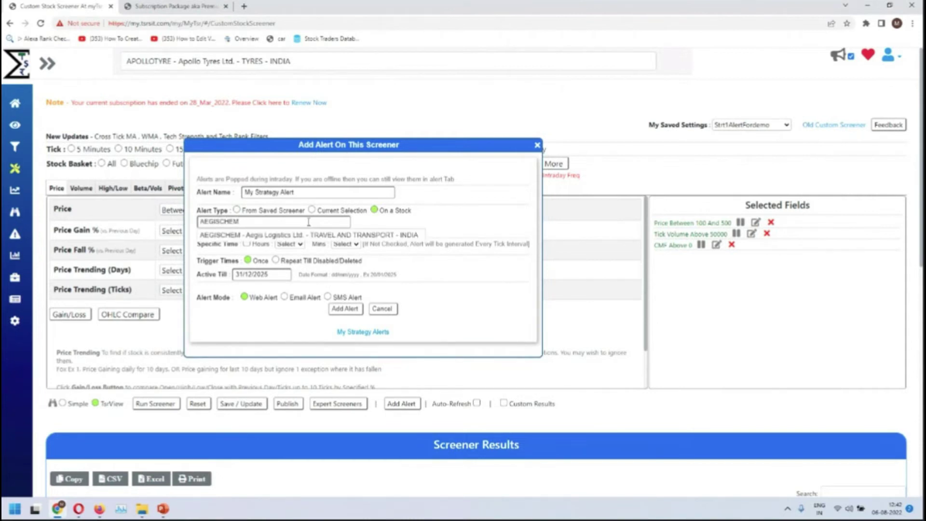
left_click(305, 236)
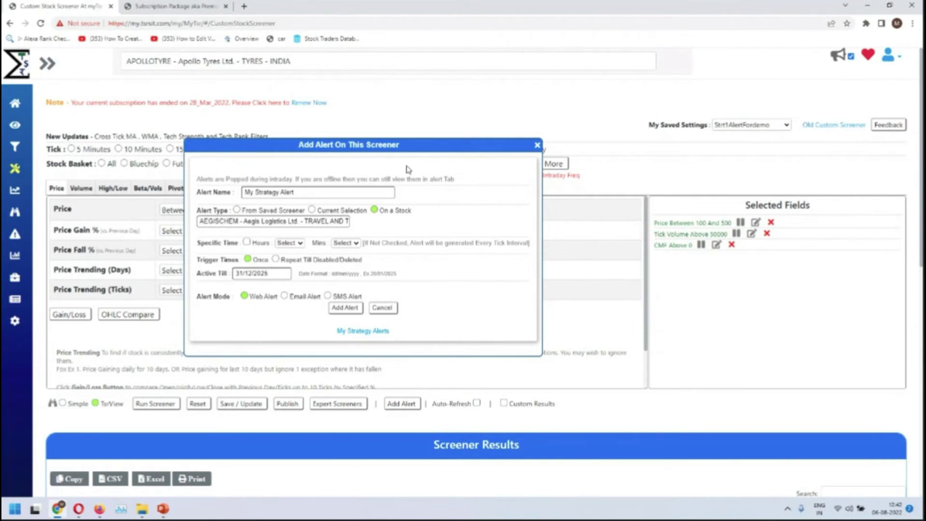
left_click_drag(416, 155, 509, 249)
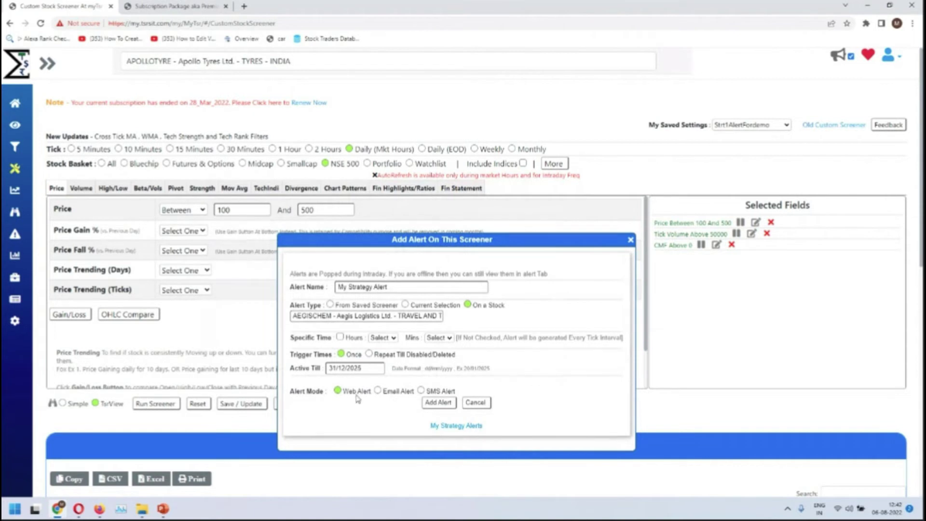
Name the alert "AEGISCHEM - Alert on Strat", add it and close the alert dialog.
triple_click(393, 285)
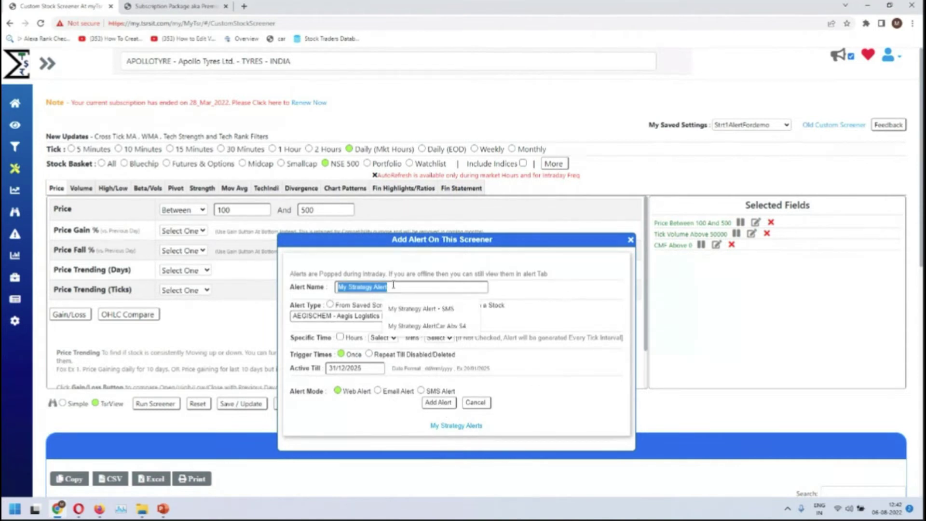
key("ctrl+v")
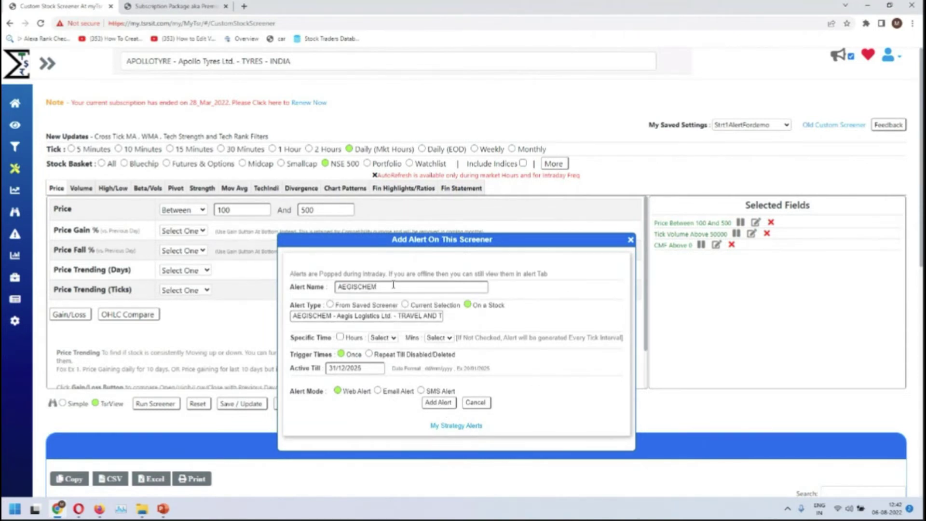
type("- Alert on Strat")
left_click(438, 403)
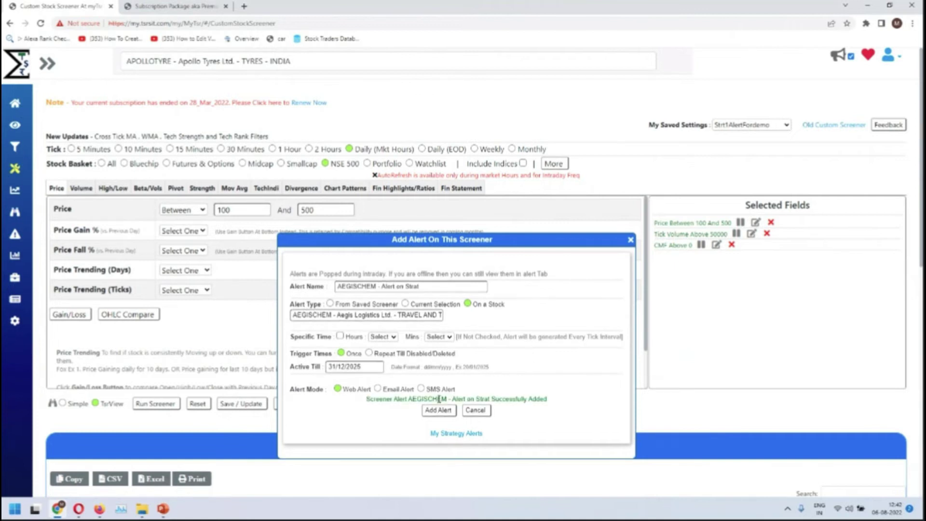
left_click(630, 240)
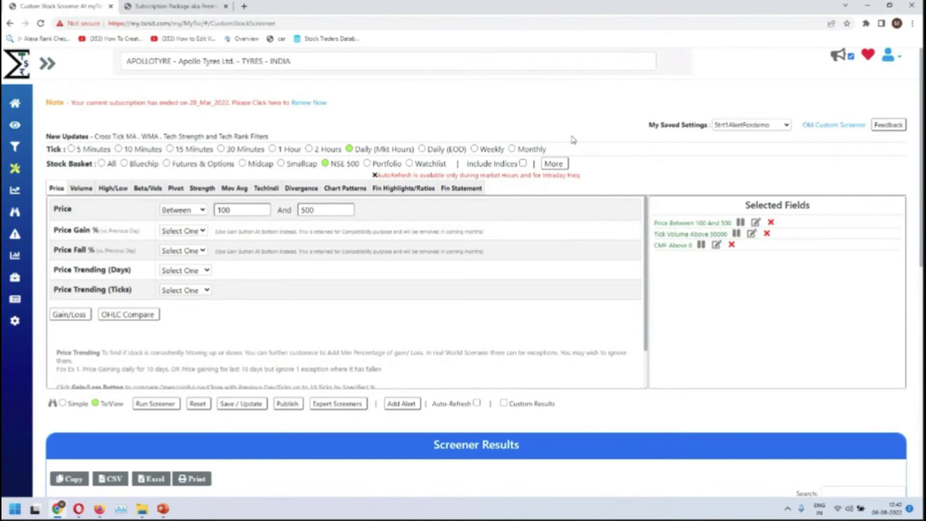
Run the screener again and check the report generation time below the results.
left_click(140, 404)
scroll(564, 207, "down", 3)
scroll(567, 210, "down", 7)
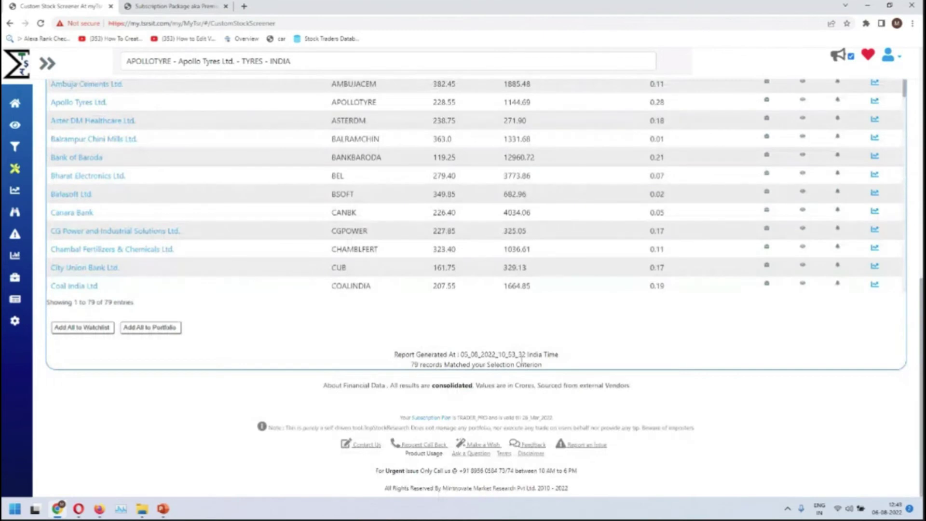
left_click_drag(506, 355, 562, 346)
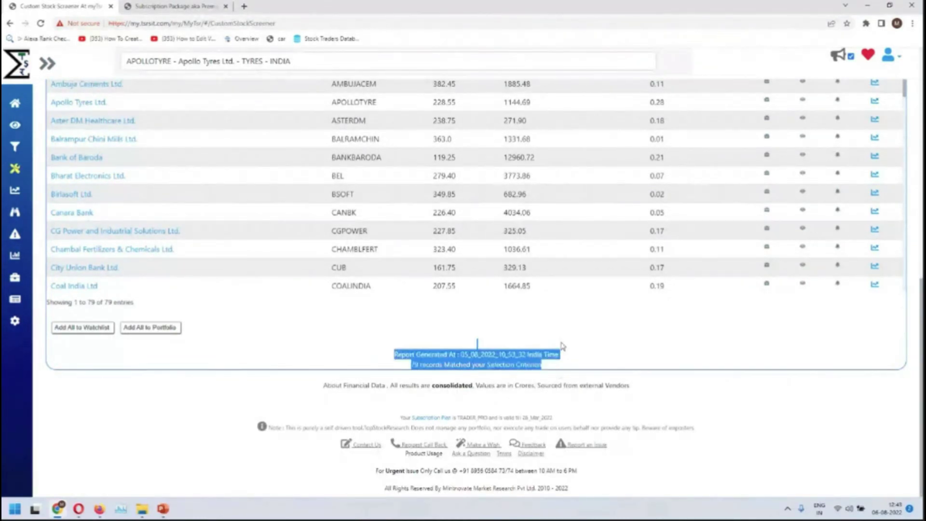
scroll(563, 346, "up", 7)
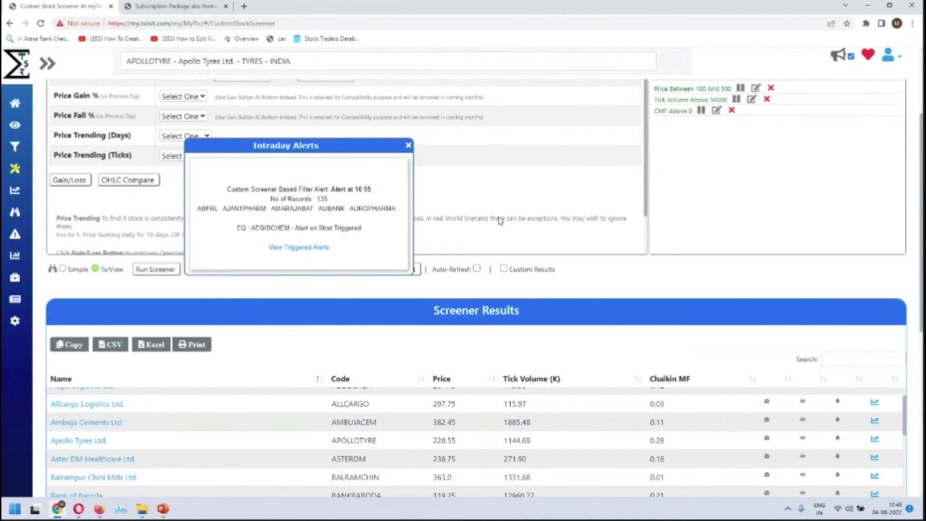
scroll(499, 219, "down", 10)
left_click(528, 408)
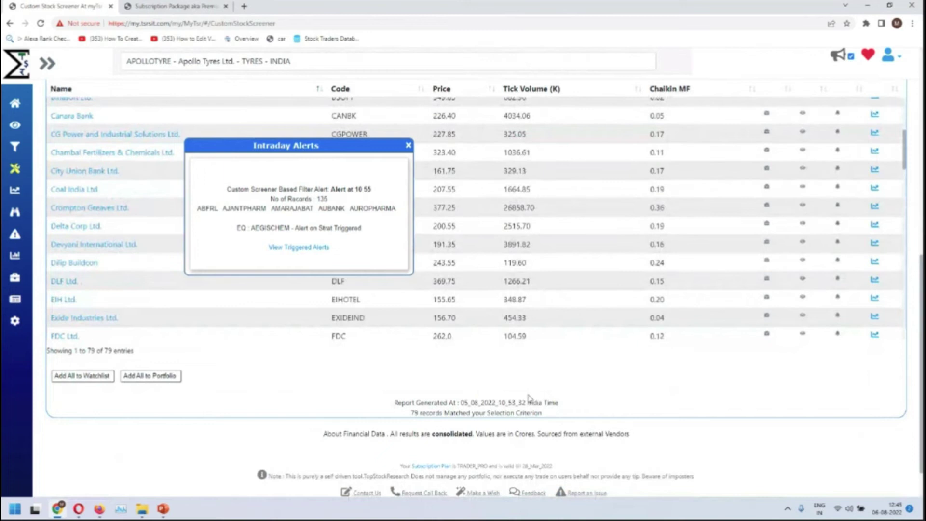
scroll(634, 342, "up", 10)
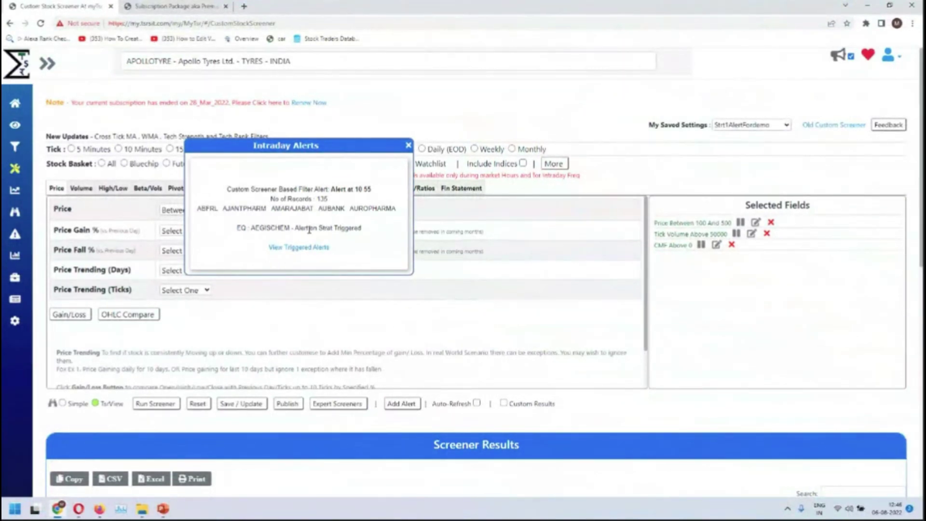
Dismiss the Intraday Alerts notification and reset the screener's filters.
key("alt+Tab")
left_click(301, 317)
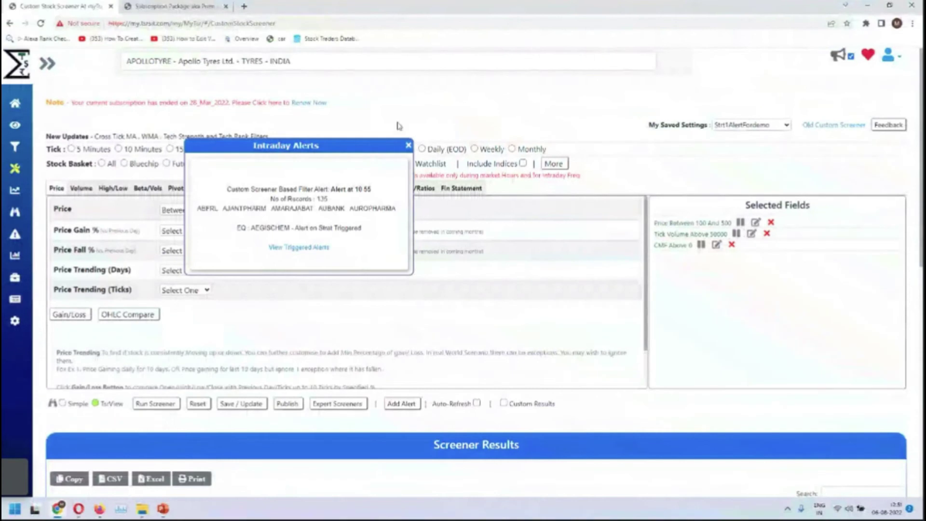
left_click(408, 145)
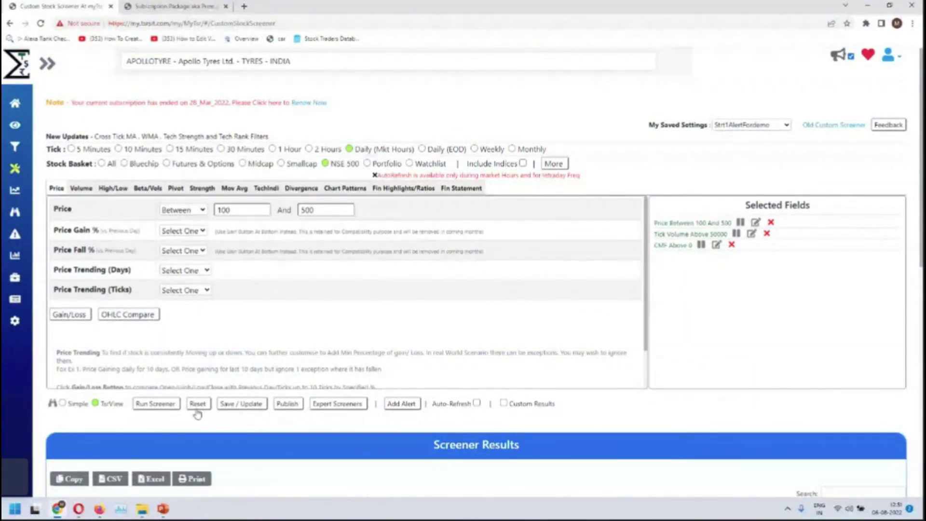
left_click(197, 407)
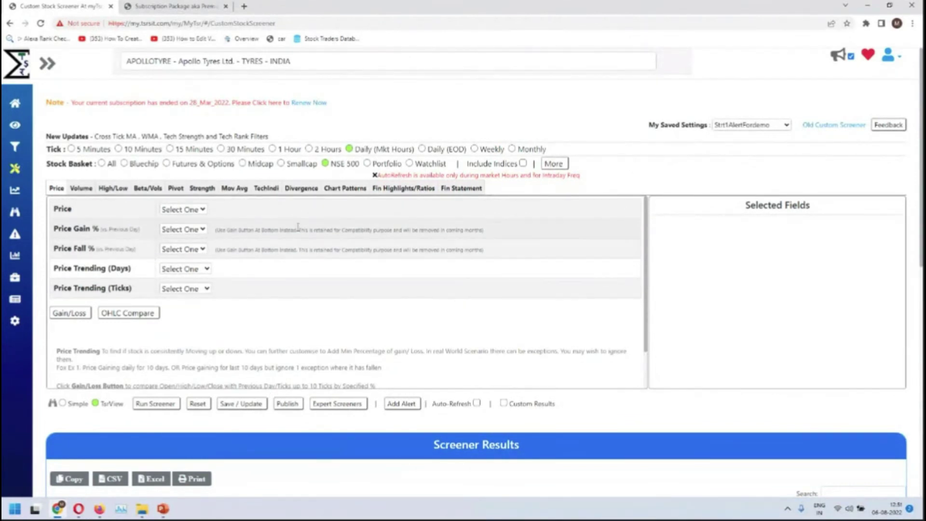
Add a Bullish Candle filter with Bullish Engulfing, Bullish Gap Up, Bullish Harami, Bullish Piercing, Three White Soldiers and Three Outside Up.
left_click(342, 192)
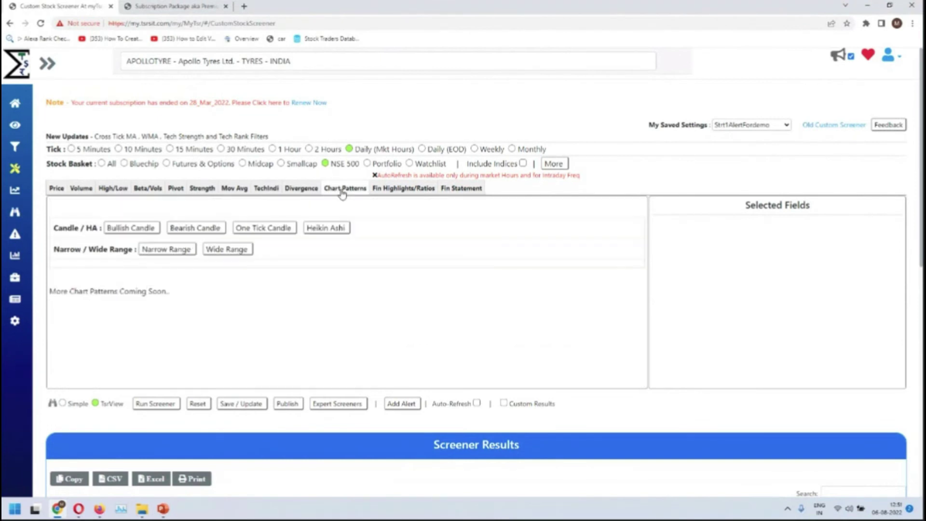
left_click(141, 228)
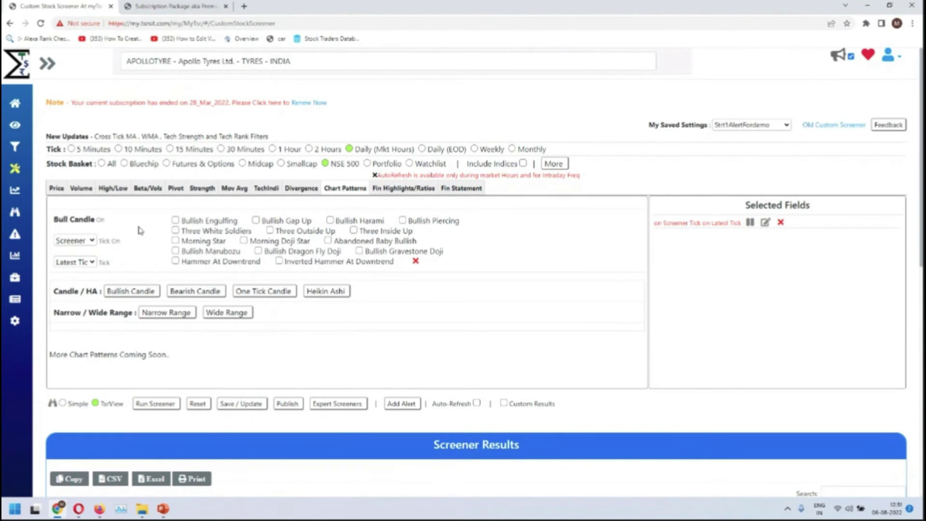
left_click(176, 221)
left_click(256, 221)
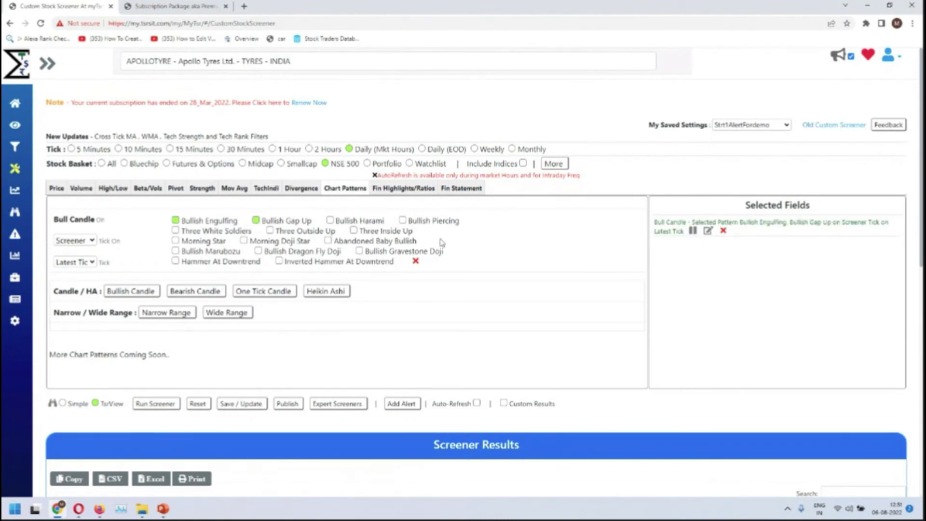
left_click(330, 220)
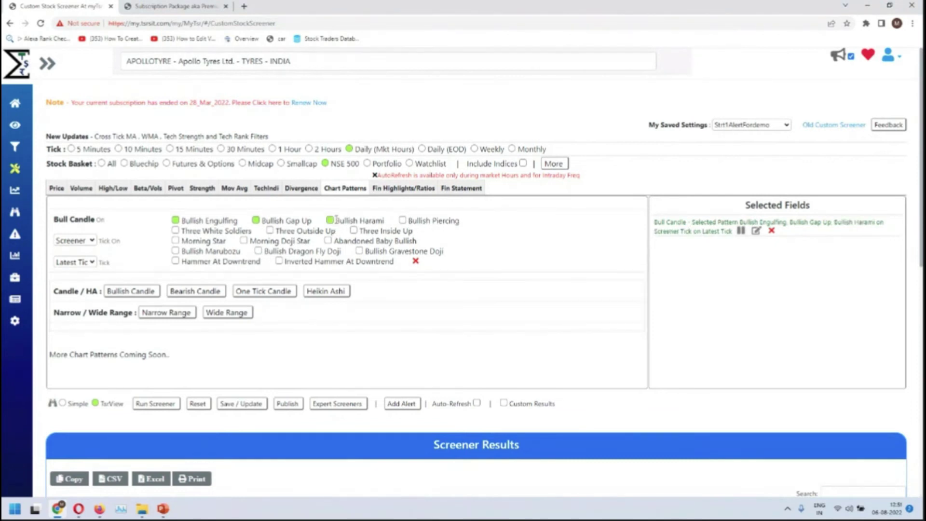
left_click(404, 221)
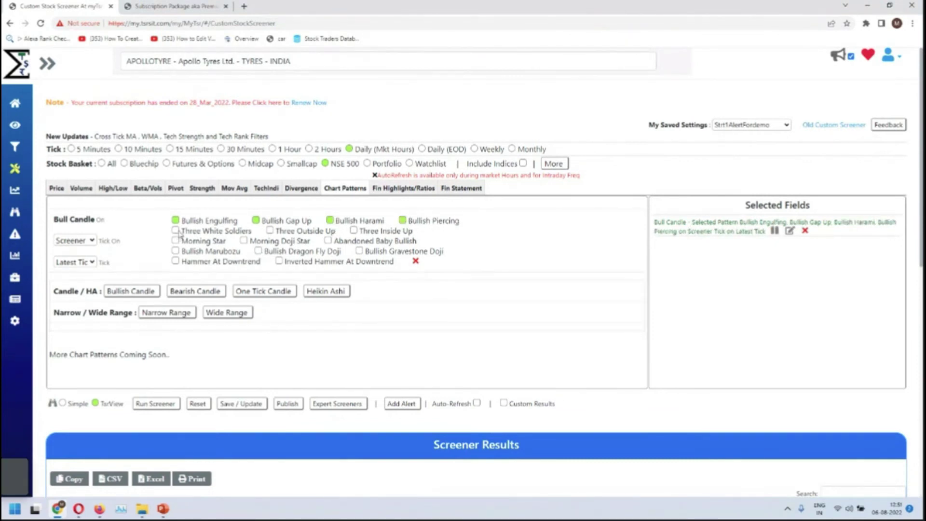
left_click(176, 231)
left_click(271, 230)
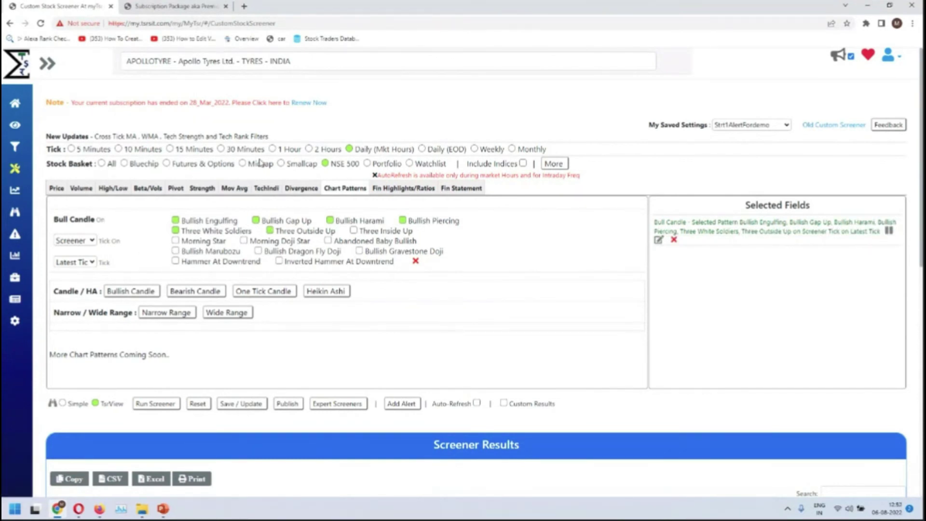
Run the bullish candle screener on the Midcap basket and review the matching stocks and their candlestick patterns.
scroll(260, 163, "down", 2)
scroll(422, 211, "up", 1)
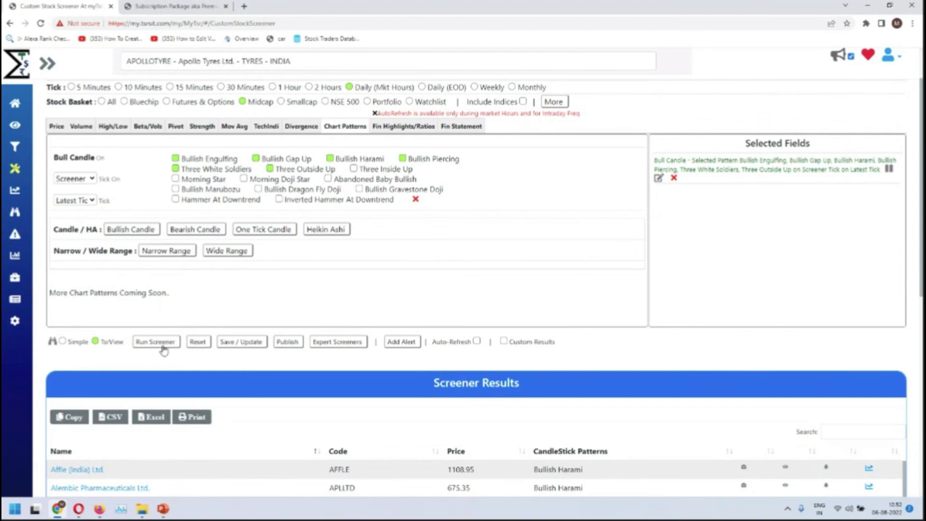
scroll(159, 341, "down", 7)
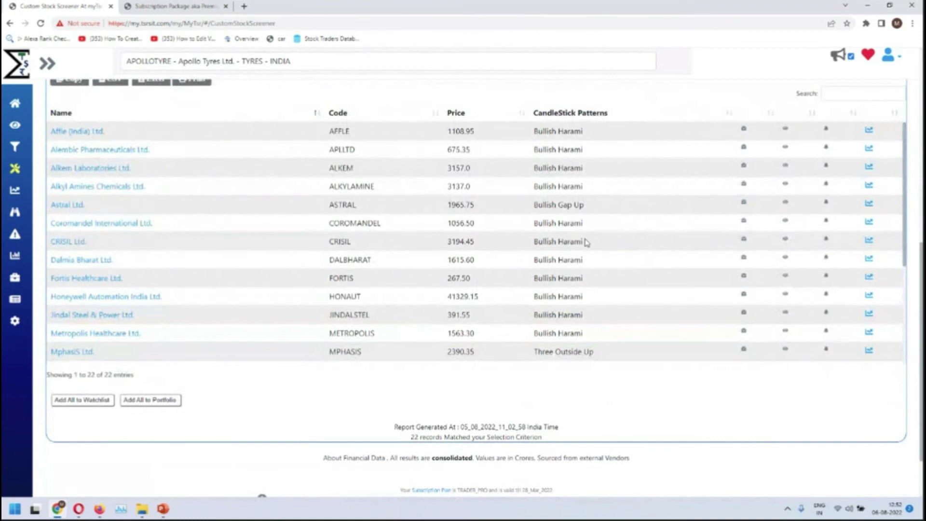
scroll(600, 243, "up", 5)
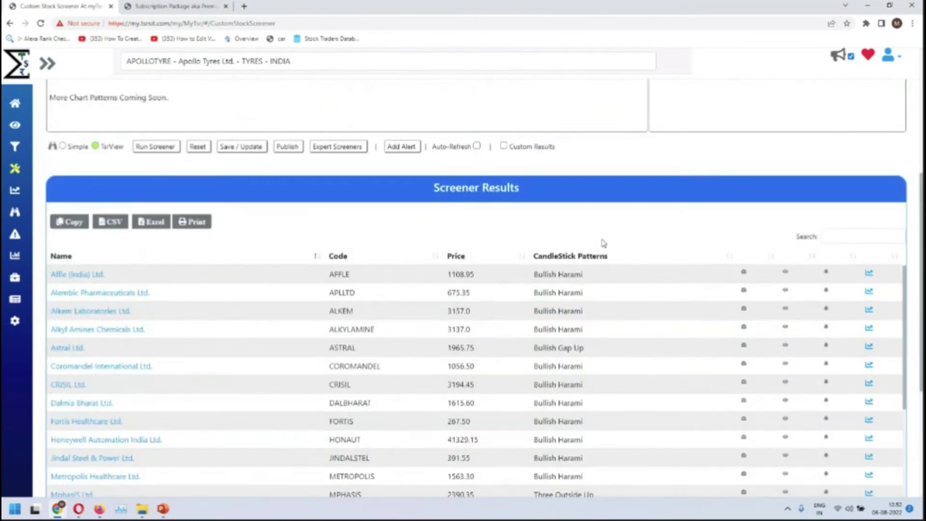
Add an alert named "StratAlert on canle" from the saved screener Strt1AlertFordemo and close the alert dialog.
left_click(401, 245)
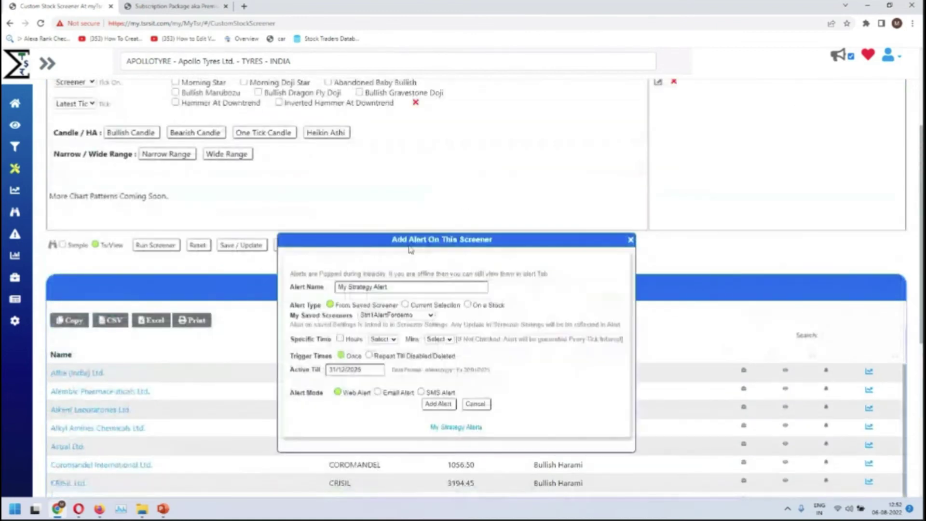
left_click(396, 286)
key("ctrl+a")
type("St")
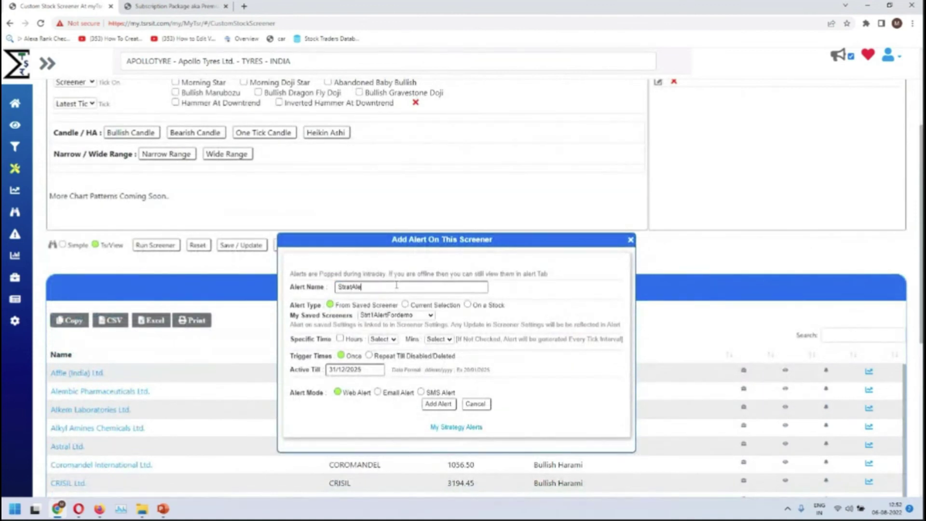
scroll(396, 290, "up", 3)
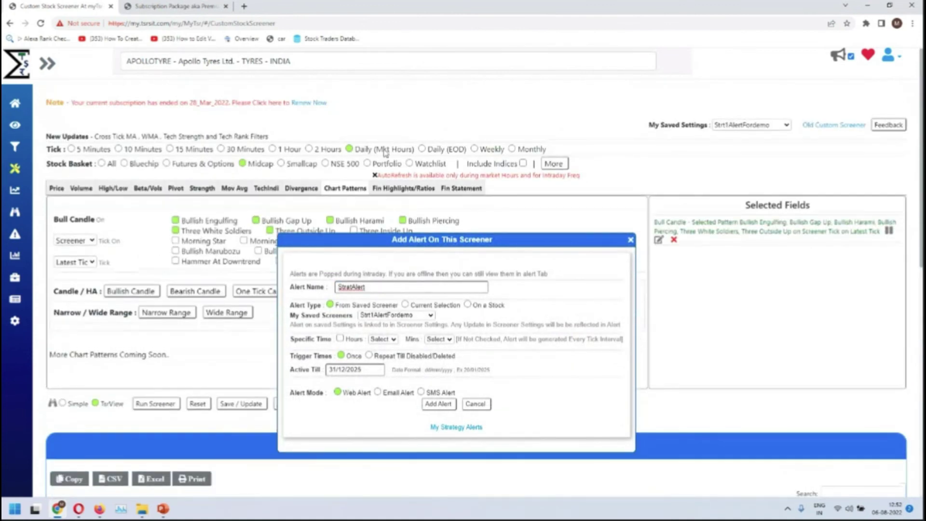
type("ratAlert on canle")
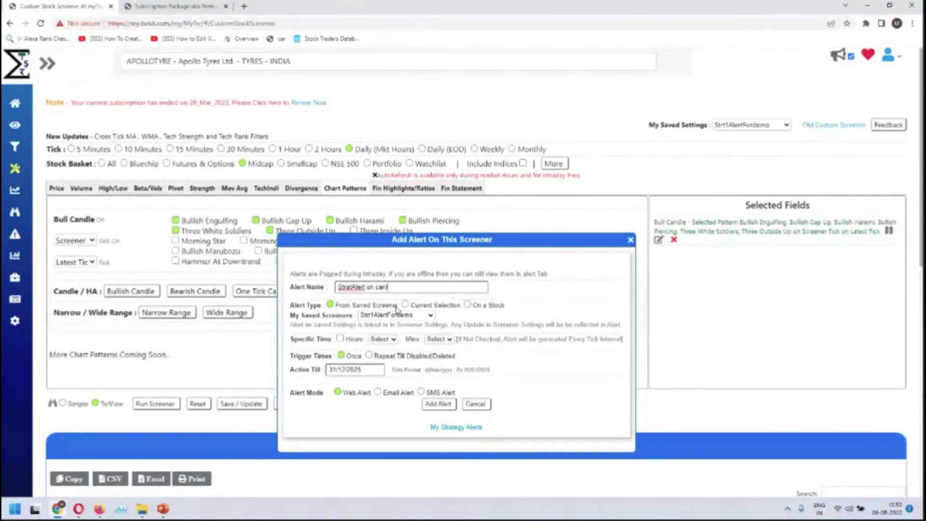
left_click(430, 406)
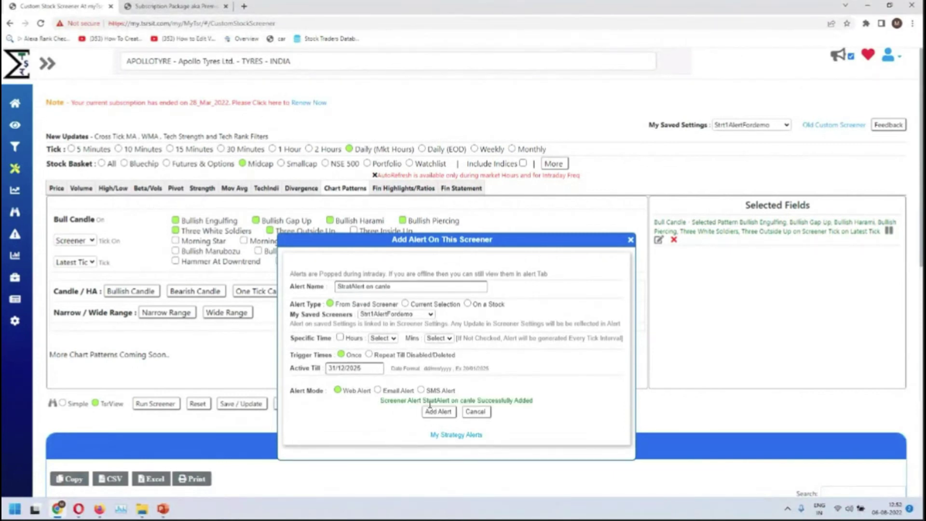
left_click(630, 241)
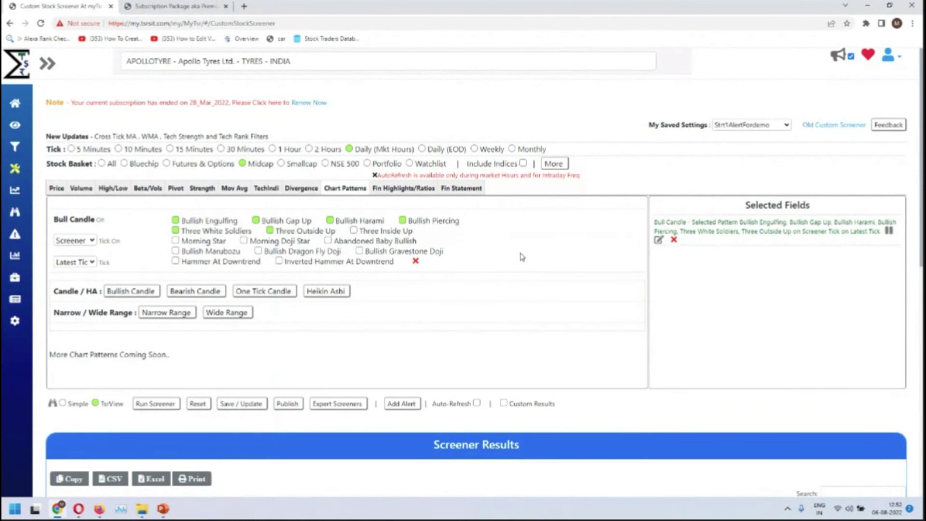
scroll(500, 227, "down", 4)
scroll(500, 230, "down", 6)
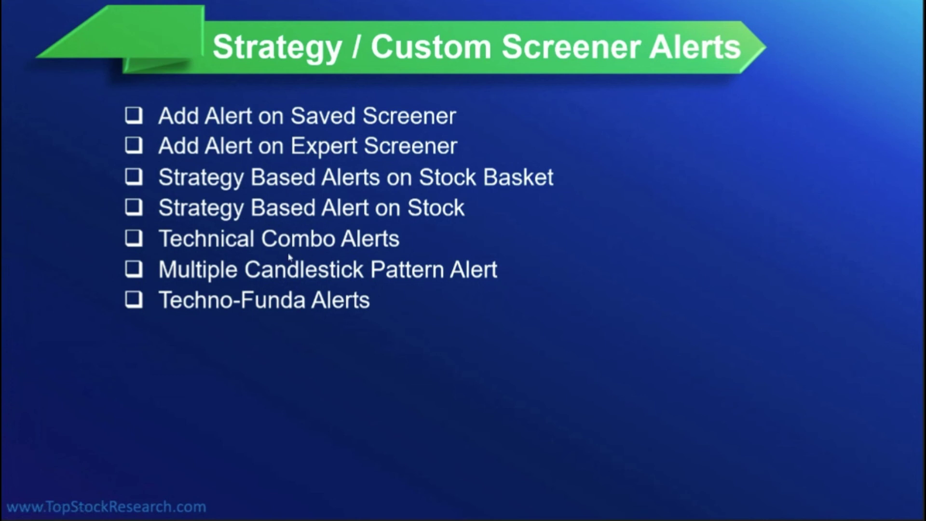
key("Right")
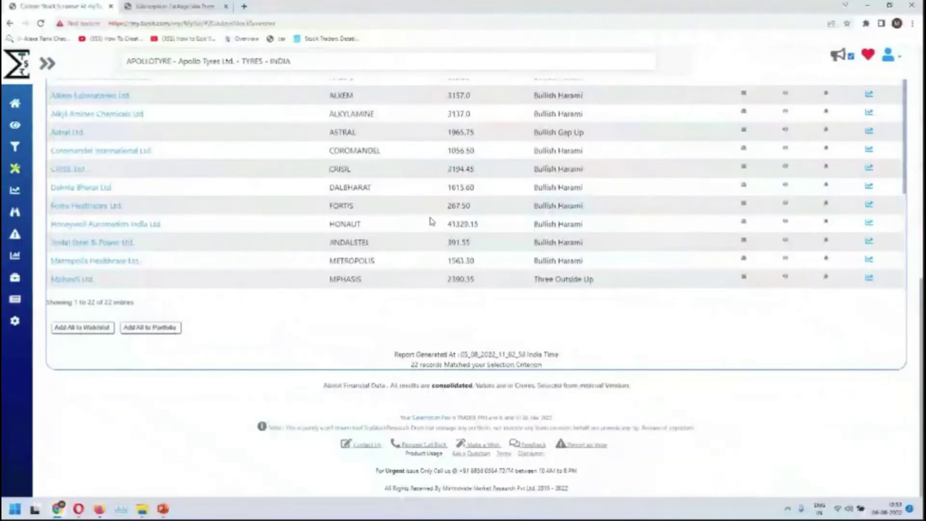
Start a new alert on this screener and set its alert type to Current Selection.
scroll(431, 219, "up", 10)
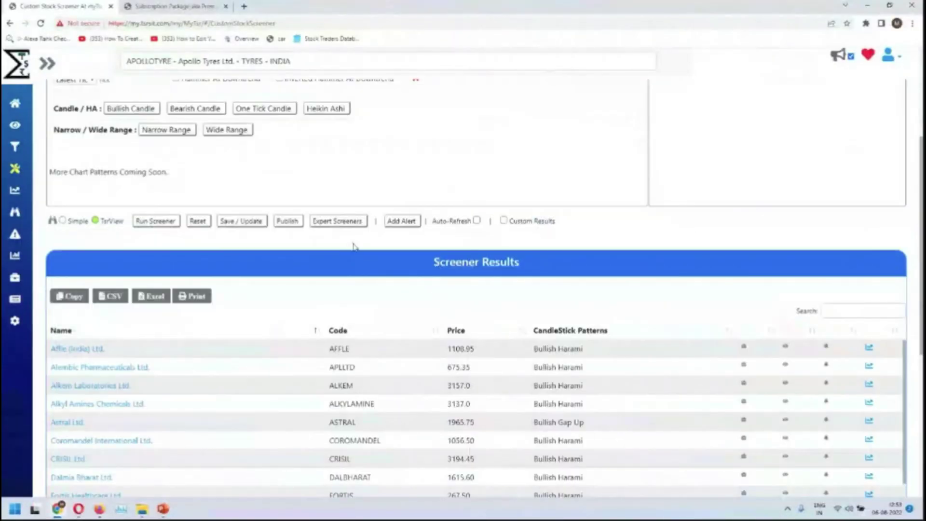
scroll(519, 257, "up", 4)
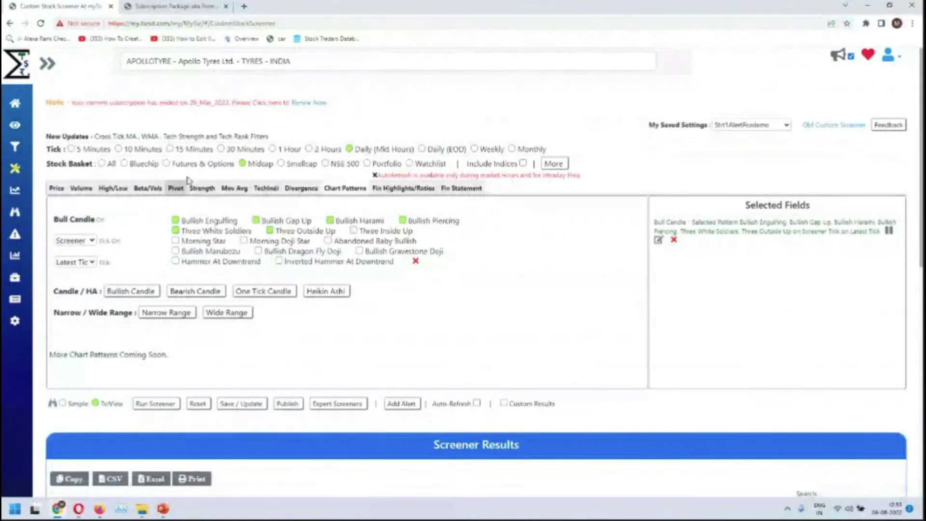
left_click(410, 407)
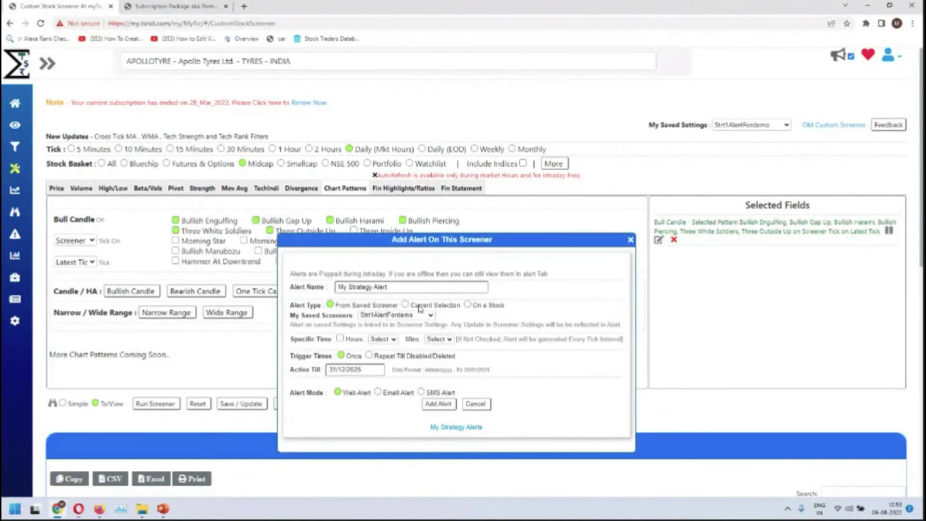
left_click(410, 306)
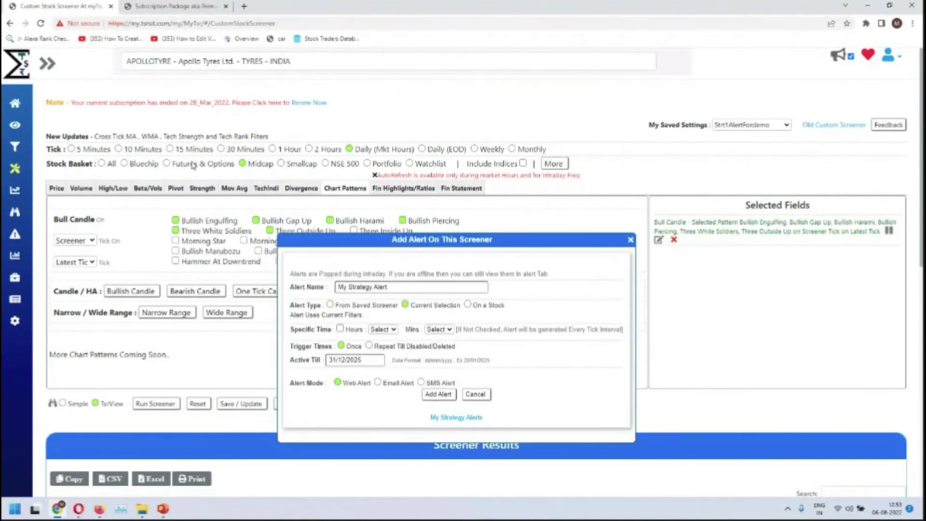
Switch the stock basket to Futures & Options and open the beta and volatility filters.
left_click(166, 163)
scroll(220, 206, "down", 1)
scroll(220, 207, "down", 8)
scroll(220, 206, "up", 7)
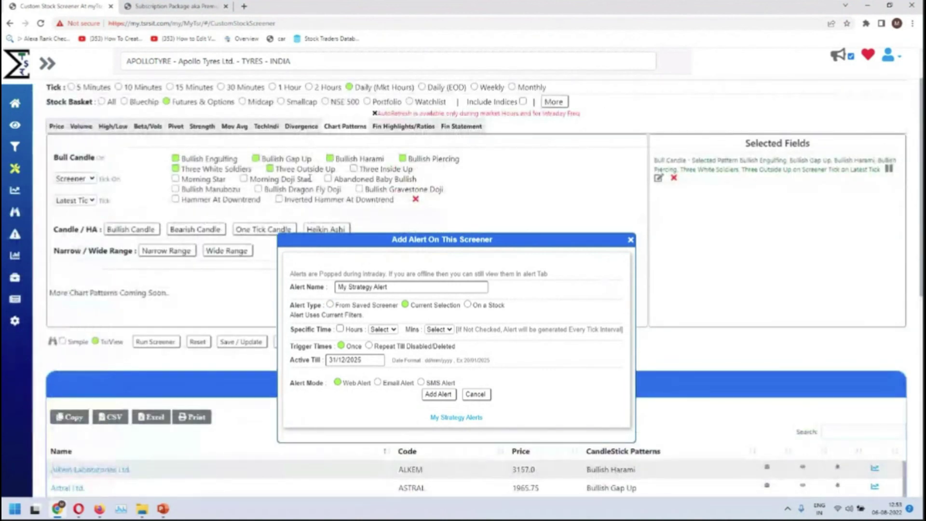
left_click(148, 132)
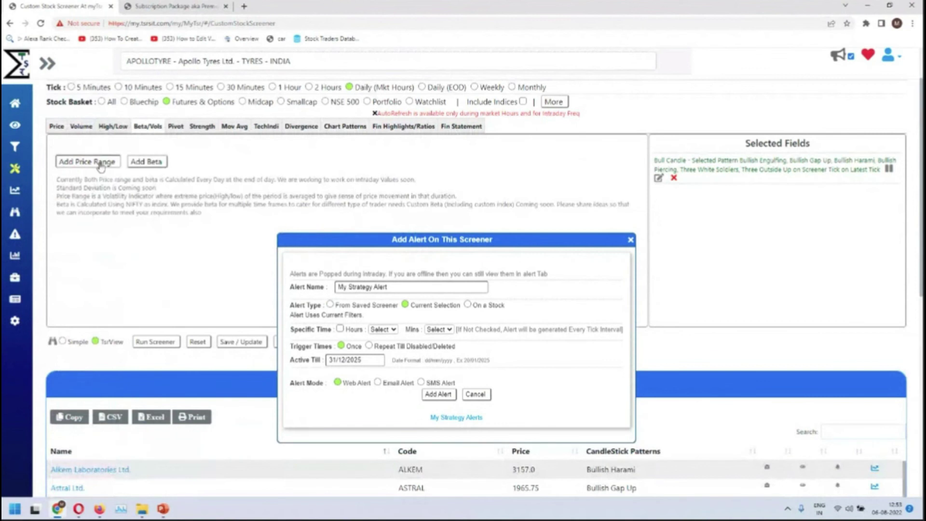
left_click(103, 160)
left_click(219, 159)
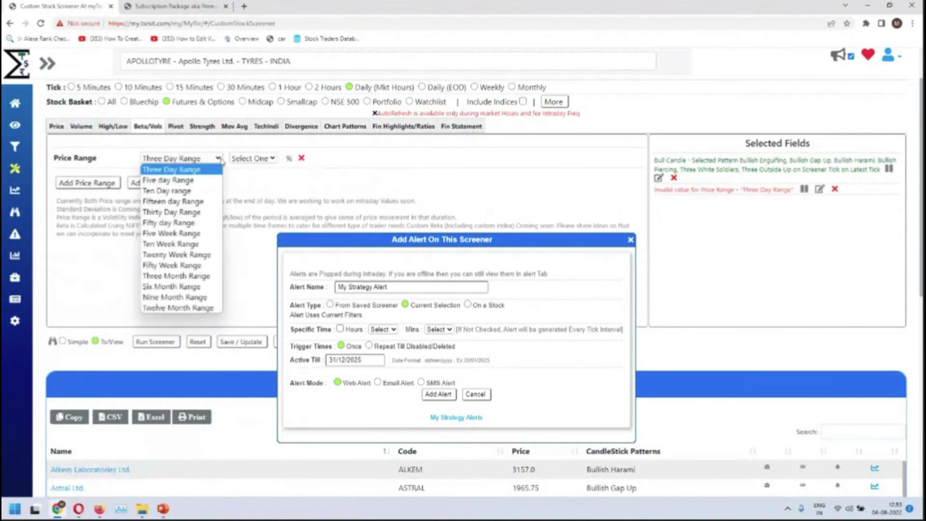
left_click(301, 158)
Add a Beta filter for Monthly 4 Year above 1.5%.
left_click(148, 161)
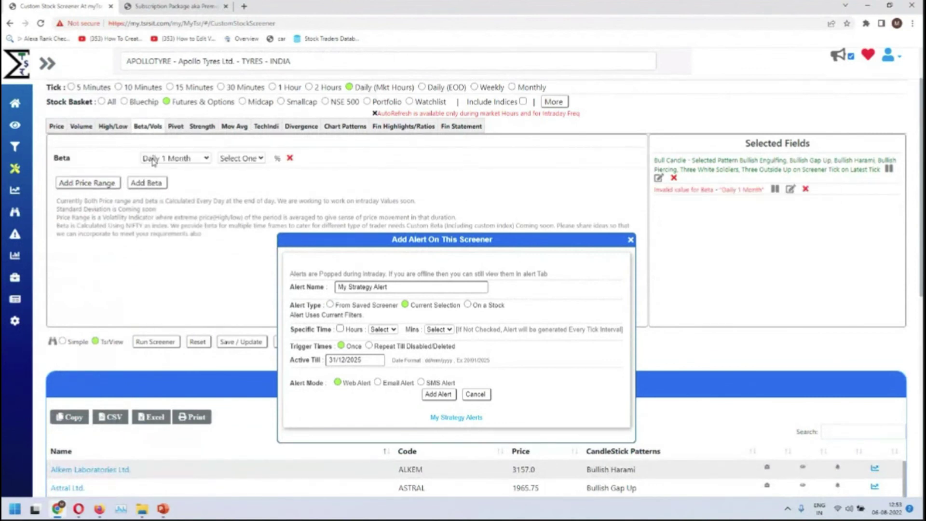
left_click(187, 159)
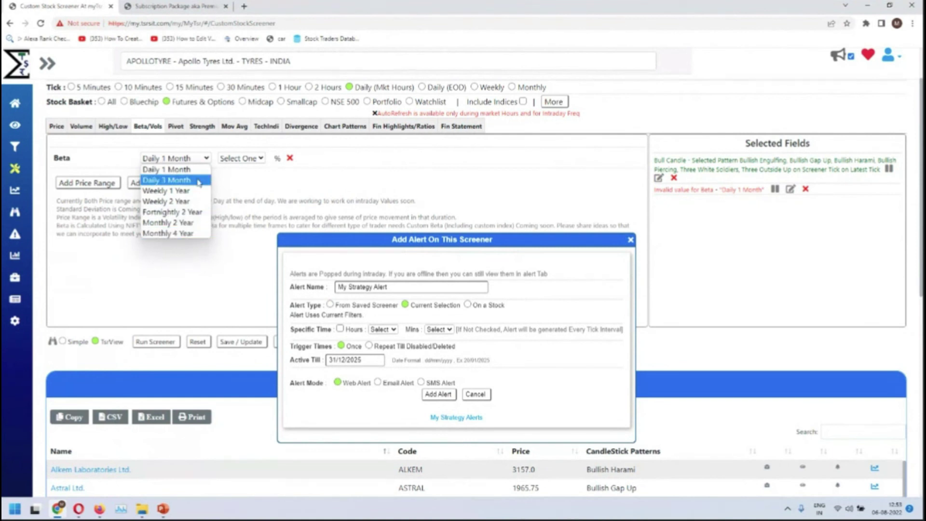
left_click(187, 234)
left_click(241, 159)
left_click(244, 180)
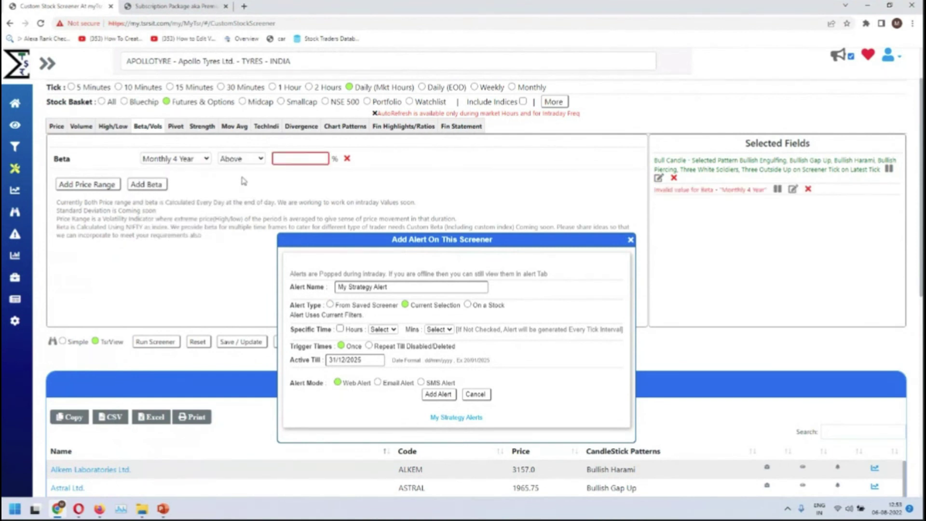
left_click(302, 155)
type("1.5")
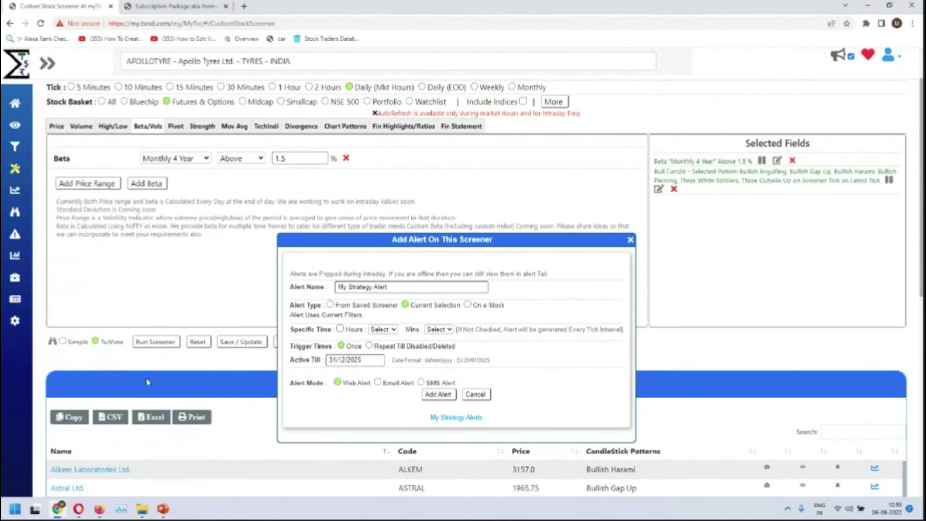
Run the screener, add the alert "My Strategy Alert" on the current selection and close the alert dialog.
left_click(148, 346)
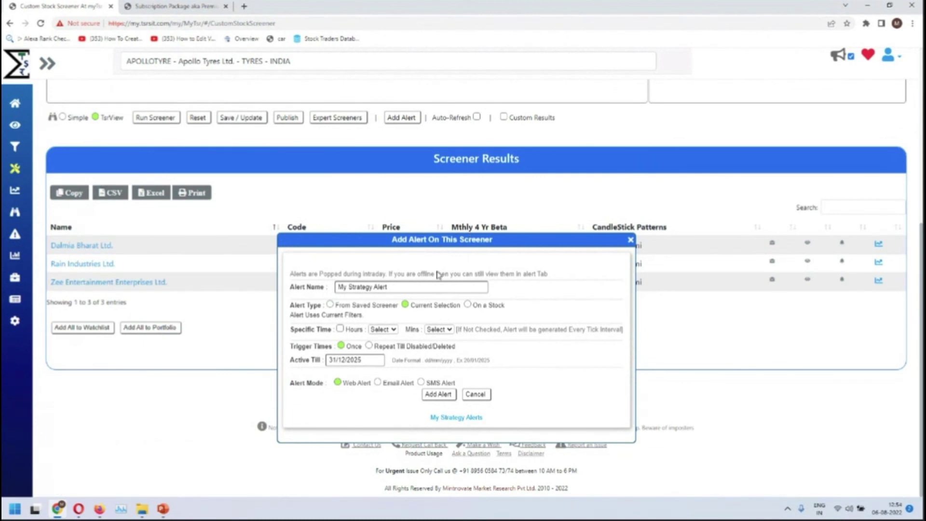
left_click(434, 398)
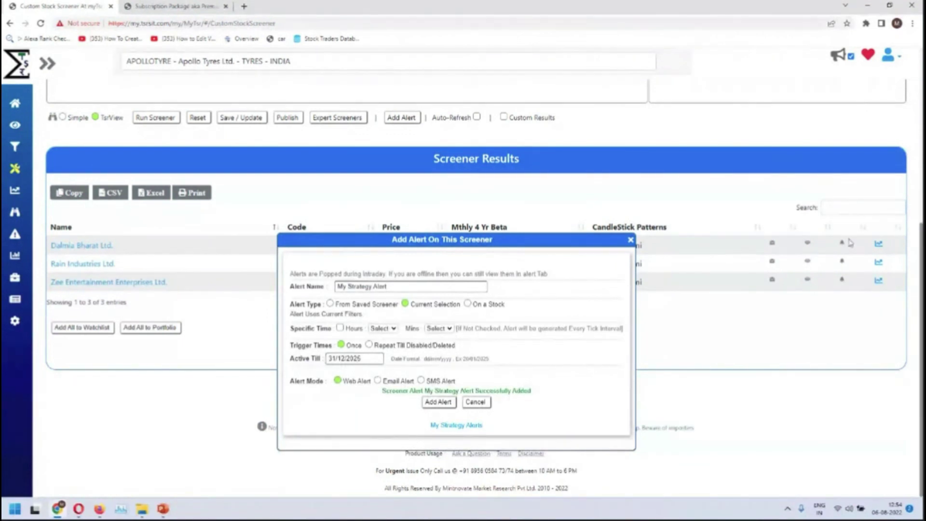
left_click(630, 240)
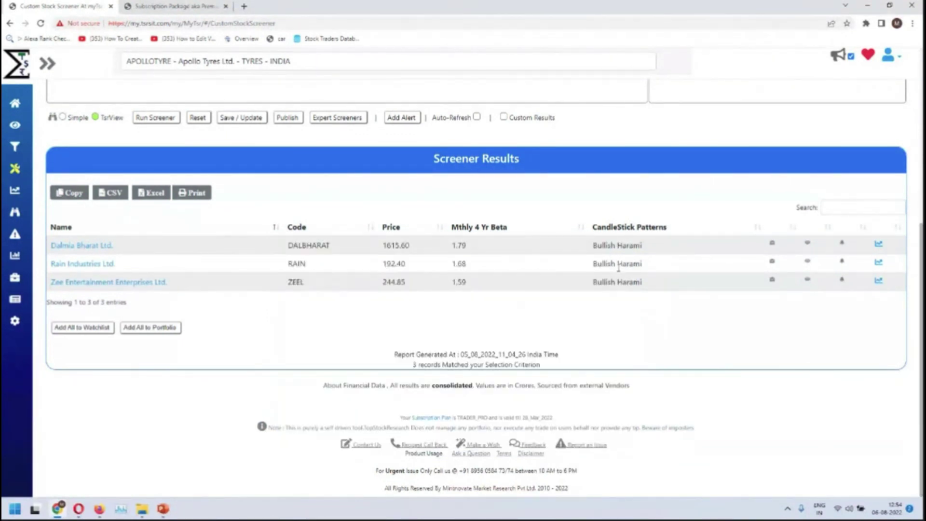
Reset the screener to clear the Beta and Bull Candle filters.
scroll(619, 273, "up", 5)
scroll(619, 273, "up", 1)
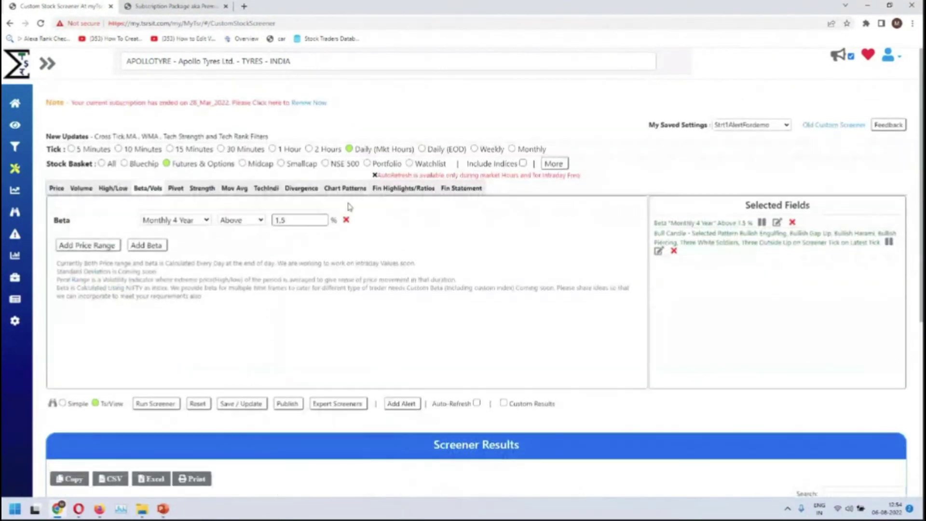
left_click(239, 189)
left_click(197, 404)
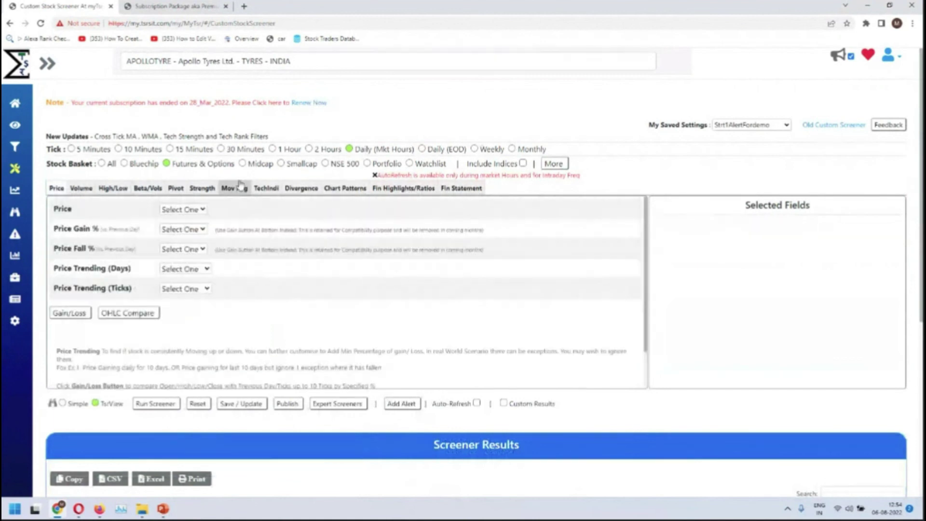
Add a moving average crossover filter comparing the 50 SMA above the 200 SMA.
left_click(230, 189)
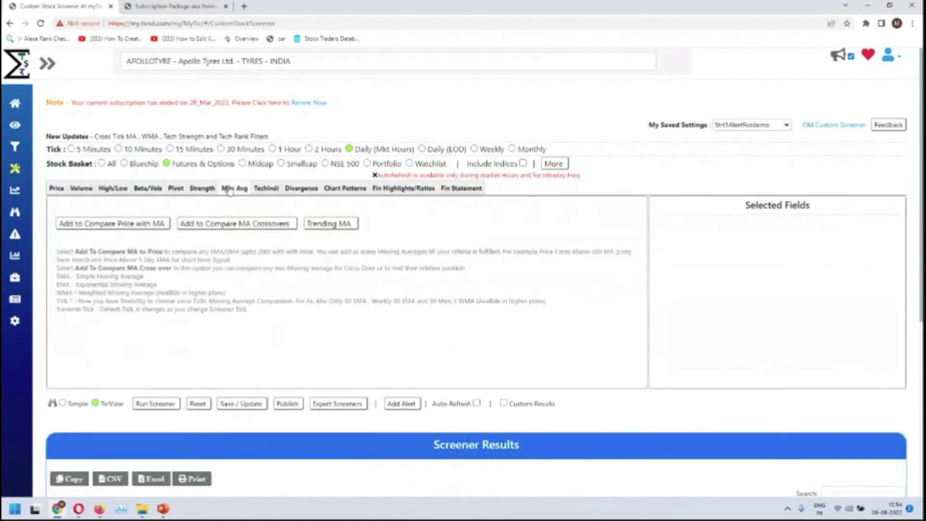
left_click(194, 224)
left_click(177, 221)
type("50")
key("Tab")
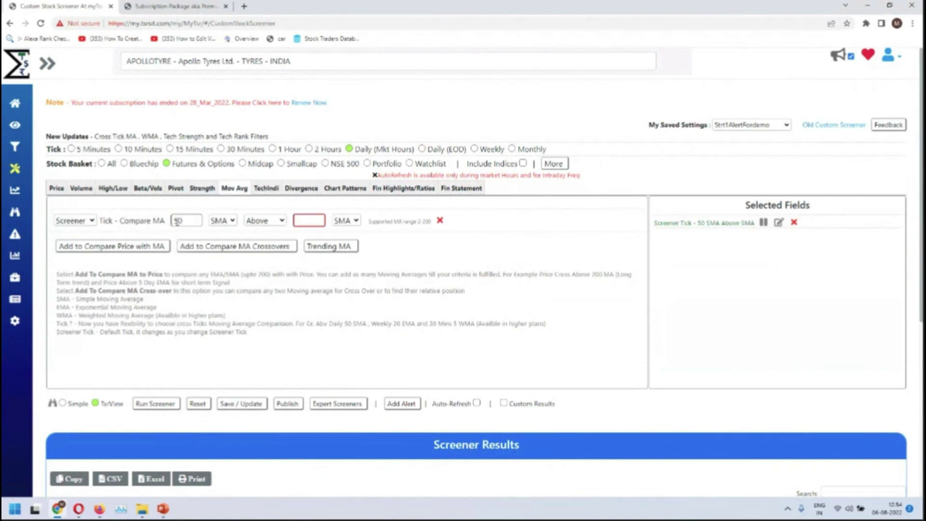
left_click(319, 221)
type("200")
Add a slow stochastic filter on %K Stoch and set its condition to Cross Above (CA).
left_click(264, 192)
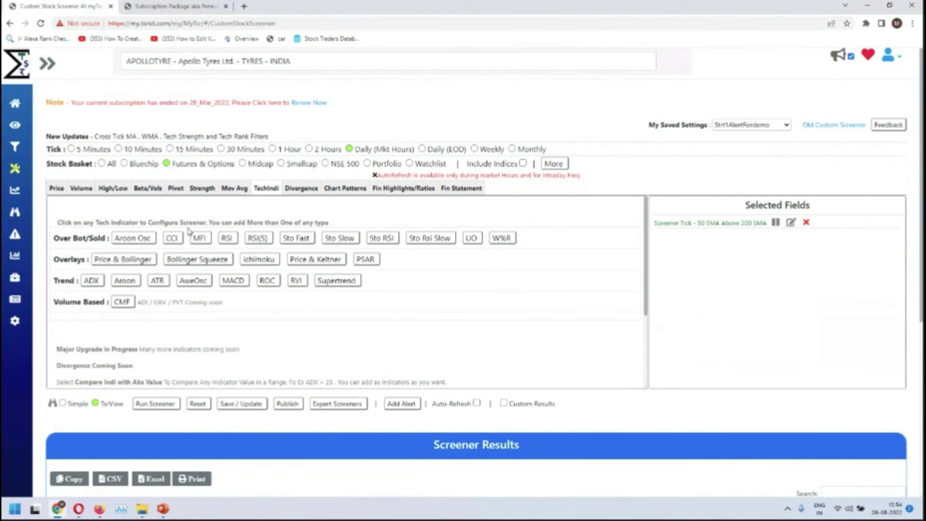
left_click(333, 236)
left_click(260, 220)
left_click(246, 244)
left_click(288, 223)
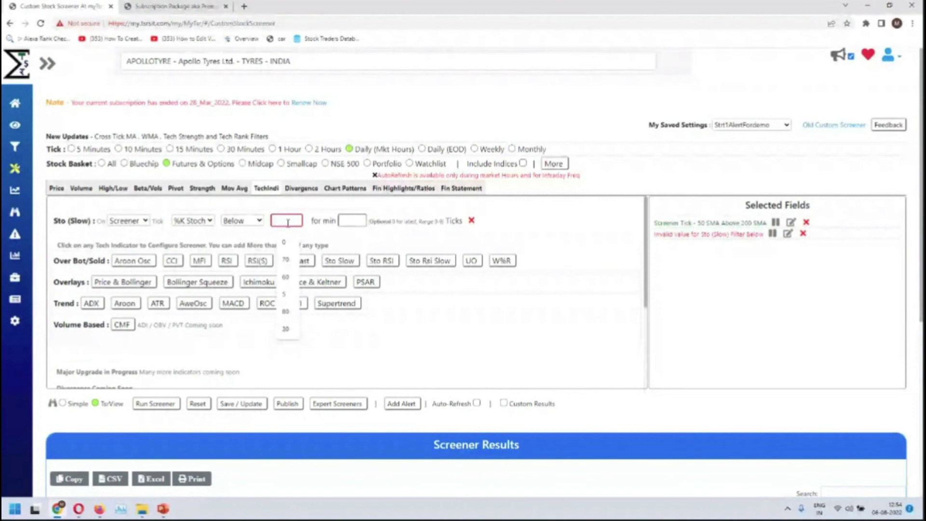
left_click(235, 222)
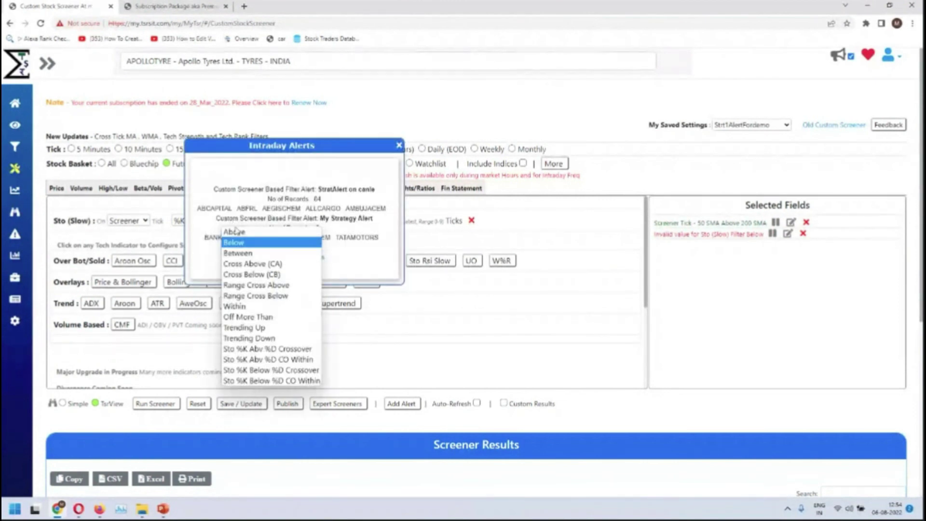
left_click(252, 264)
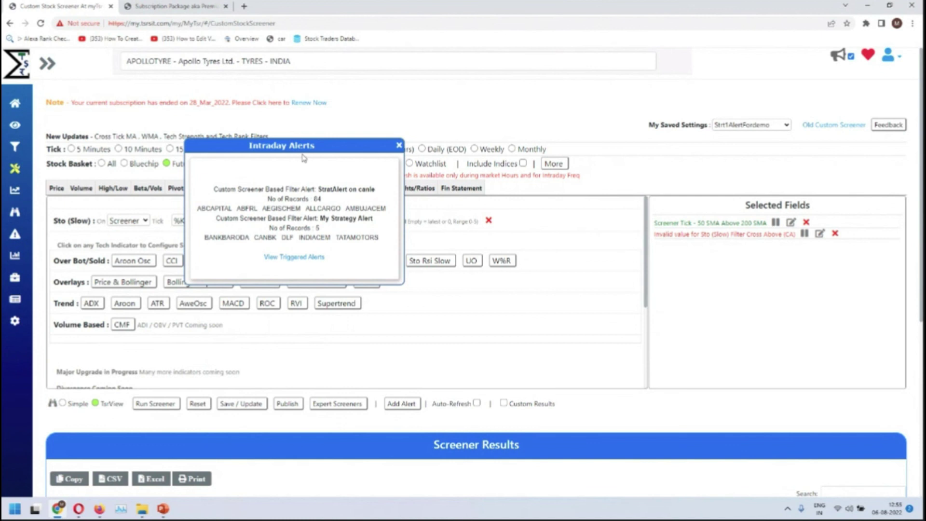
Open the Alert Sound Settings and dismiss the Intraday Alerts notification covering them.
mouse_move(15, 301)
left_click(27, 413)
left_click(73, 363)
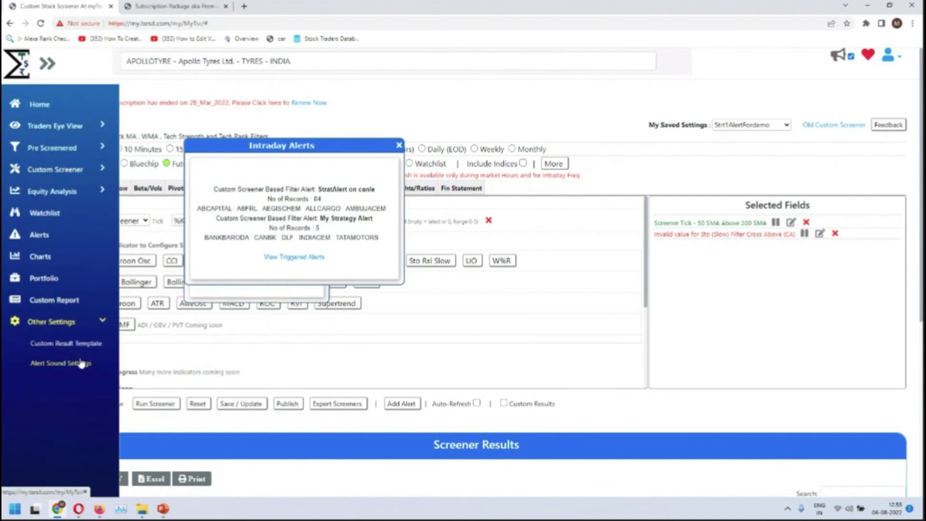
left_click(399, 146)
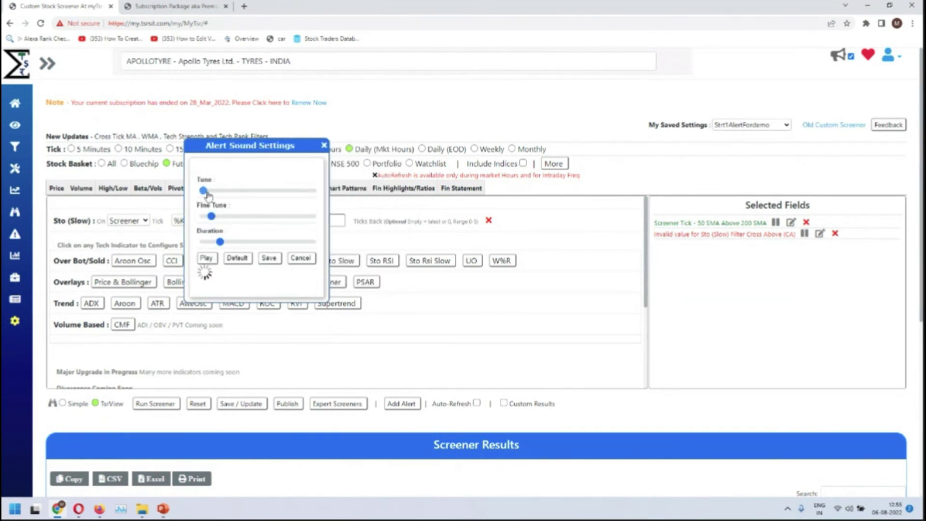
Try a slightly higher Fine Tune and a lower Tune for the alert sound and close the settings without saving.
left_click_drag(211, 217, 220, 216)
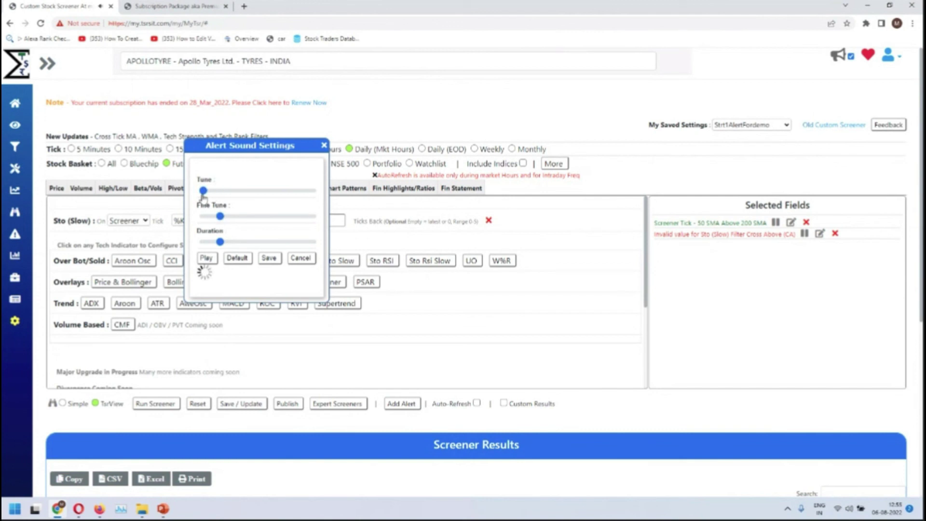
mouse_move(208, 195)
left_mouse_down()
mouse_move(311, 192)
mouse_move(203, 192)
left_mouse_up()
left_click(323, 145)
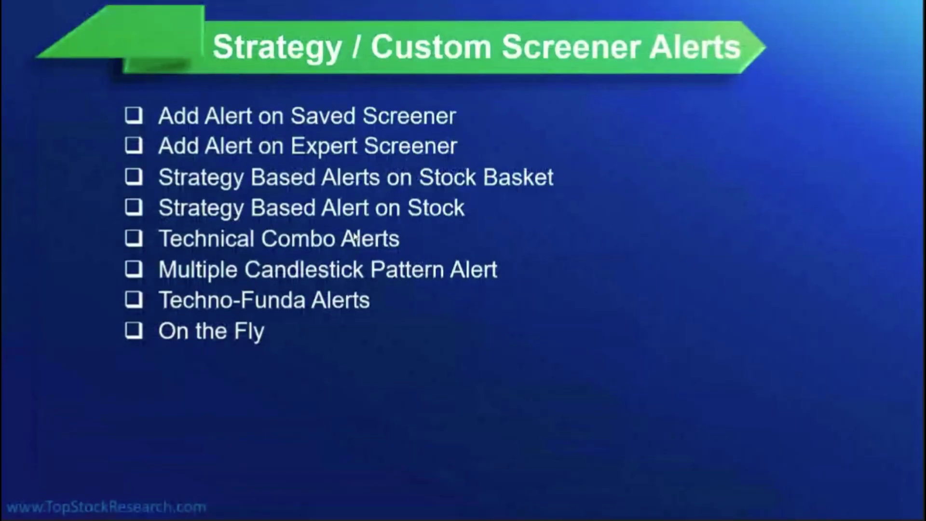